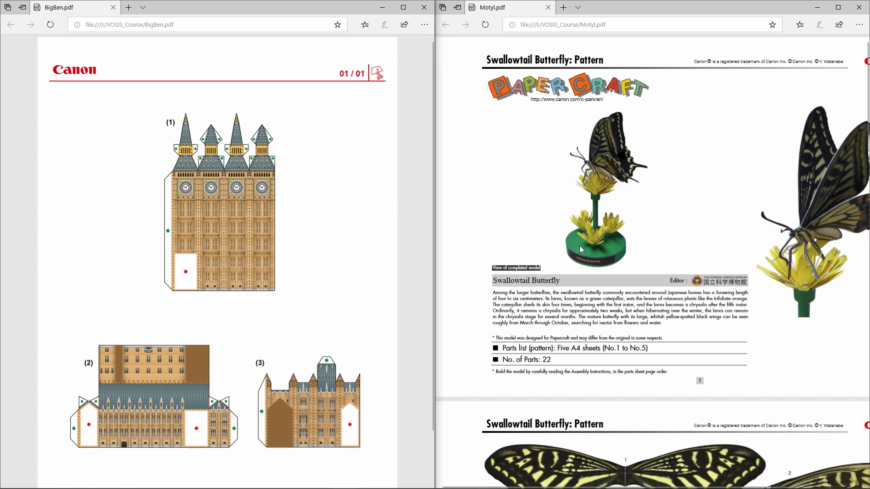
- Look through the pages of Motyl.pdf to examine the swallowtail butterfly model and its pattern parts
{"action": "scroll", "coordinate": [580, 247], "scroll_direction": "down", "scroll_amount": 1}
{"action": "scroll", "coordinate": [581, 247], "scroll_direction": "down", "scroll_amount": 8}
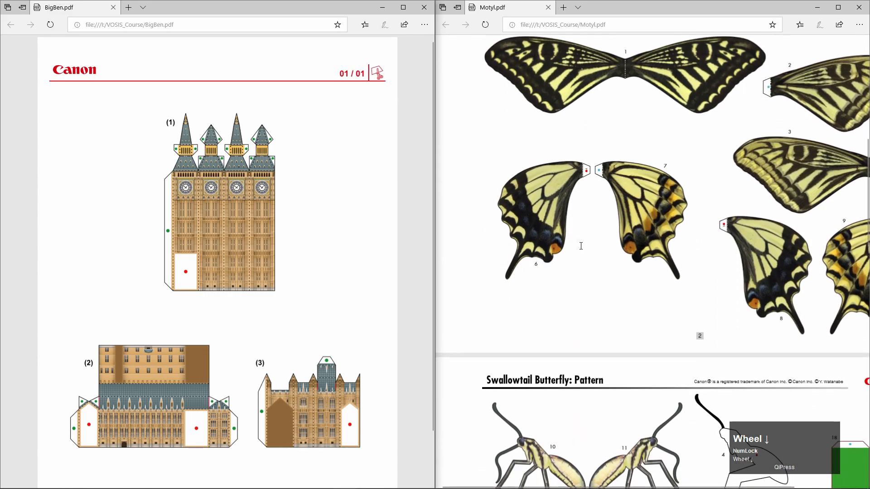
{"action": "scroll", "coordinate": [581, 246], "scroll_direction": "down", "scroll_amount": 1}
{"action": "scroll", "coordinate": [581, 246], "scroll_direction": "right", "scroll_amount": 2}
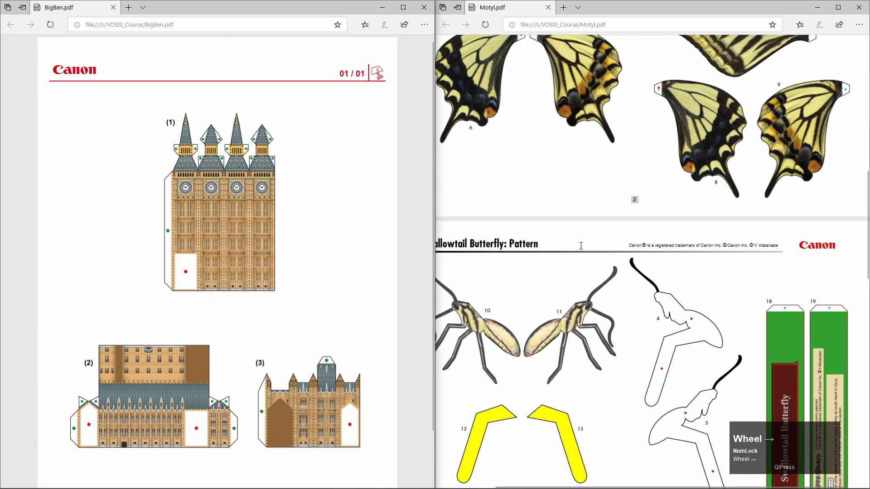
{"action": "scroll", "coordinate": [581, 246], "scroll_direction": "up", "scroll_amount": 12}
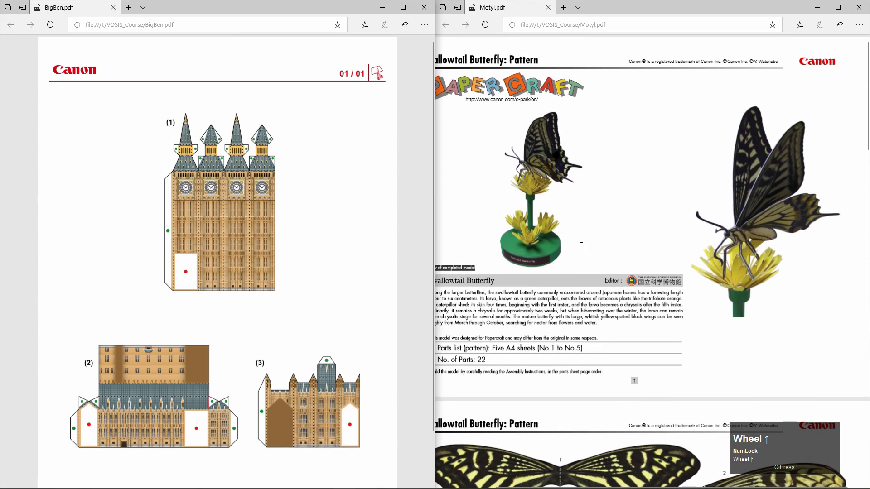
{"action": "scroll", "coordinate": [581, 246], "scroll_direction": "left", "scroll_amount": 2}
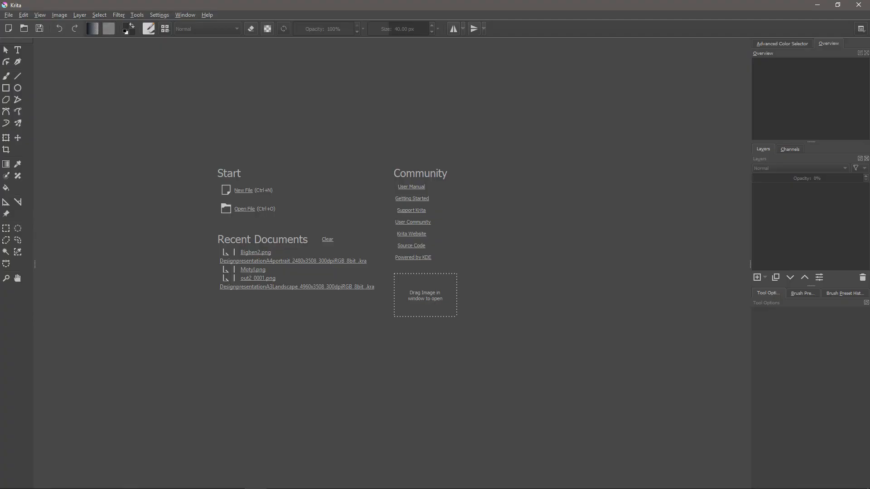
- Switch to Krita, import the first page of BigBen.pdf and crop it to the three cut-out parts, about 2081 by 2402 px
{"action": "left_click_drag", "start_coordinate": [869, 284], "coordinate": [469, 284]}
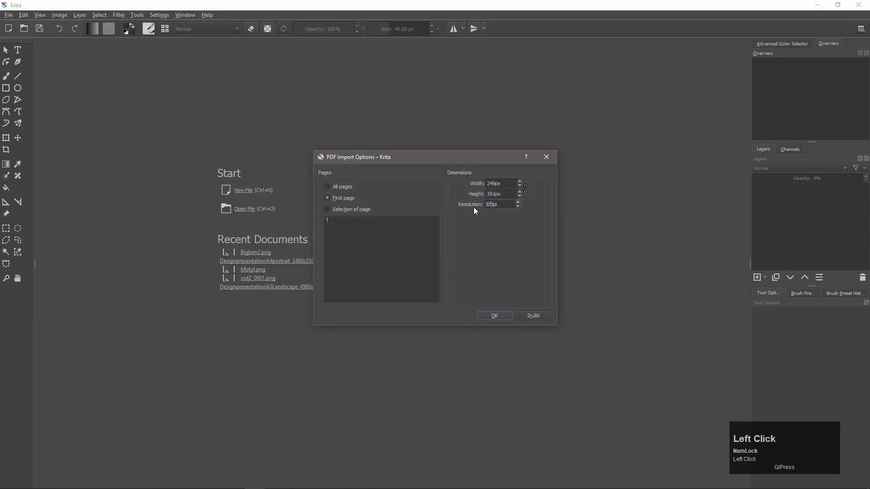
{"action": "left_click", "coordinate": [501, 317]}
{"action": "left_click", "coordinate": [6, 149]}
{"action": "left_click_drag", "start_coordinate": [260, 114], "coordinate": [515, 409]}
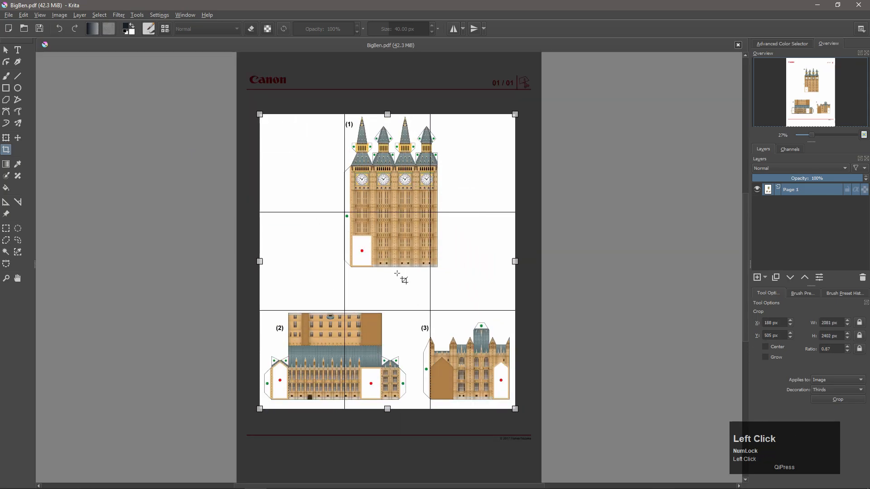
{"action": "key", "text": "Return"}
- Select the tower part (1) with its label and move it into the free area directly above part (3)
{"action": "scroll", "coordinate": [396, 240], "scroll_direction": "up", "scroll_amount": 1}
{"action": "left_click", "coordinate": [6, 228]}
{"action": "left_click_drag", "start_coordinate": [333, 88], "coordinate": [453, 283]}
{"action": "key", "text": "ctrl+t"}
{"action": "left_click_drag", "start_coordinate": [399, 199], "coordinate": [486, 259]}
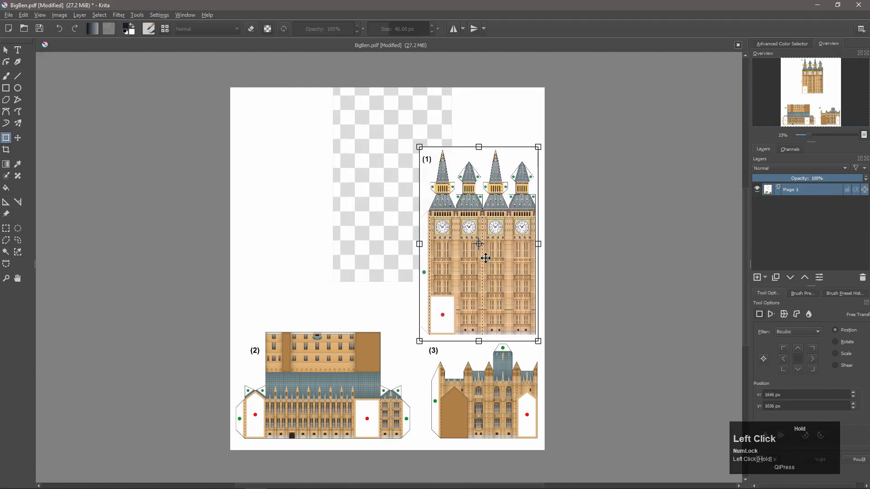
- Crop away the empty strip above the tower, keeping an area of 2081 by 2009 px
{"action": "left_click", "coordinate": [6, 149]}
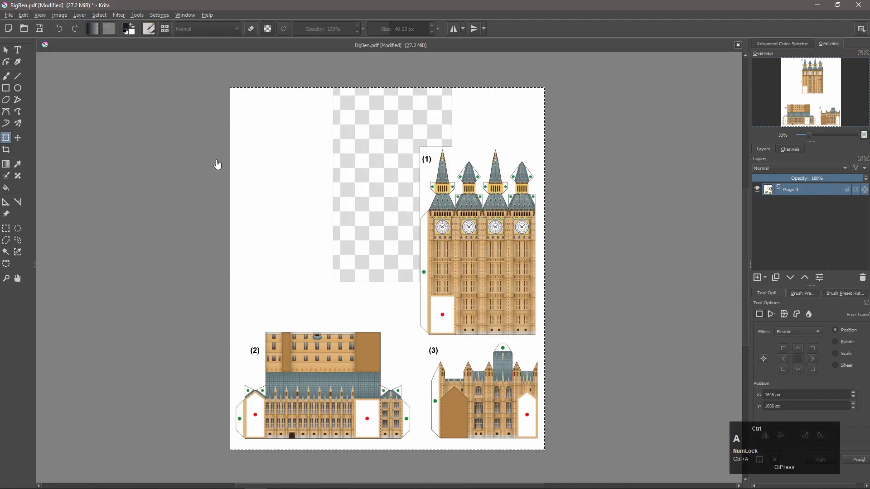
{"action": "left_click_drag", "start_coordinate": [375, 92], "coordinate": [377, 151]}
{"action": "key", "text": "Return"}
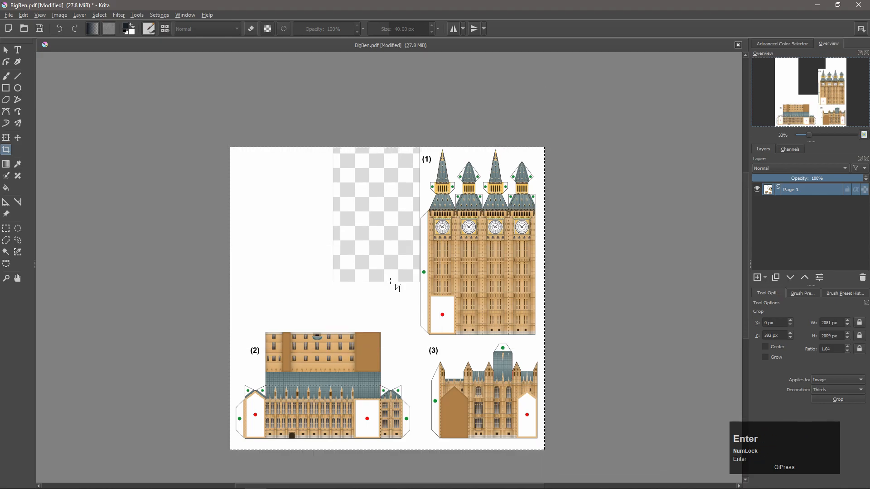
{"action": "middle_click_drag", "start_coordinate": [390, 305], "coordinate": [397, 259]}
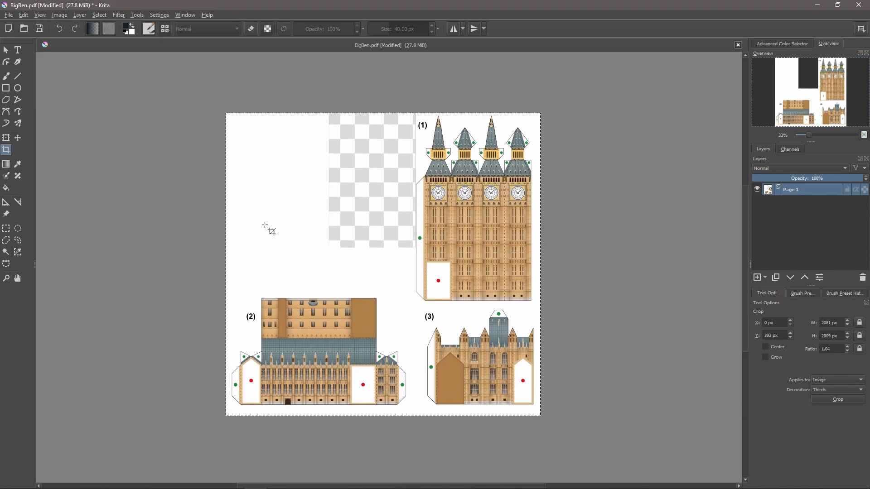
- Delete the contiguous white background around the three parts and select the whole image
{"action": "left_click", "coordinate": [6, 253]}
{"action": "left_click", "coordinate": [368, 276]}
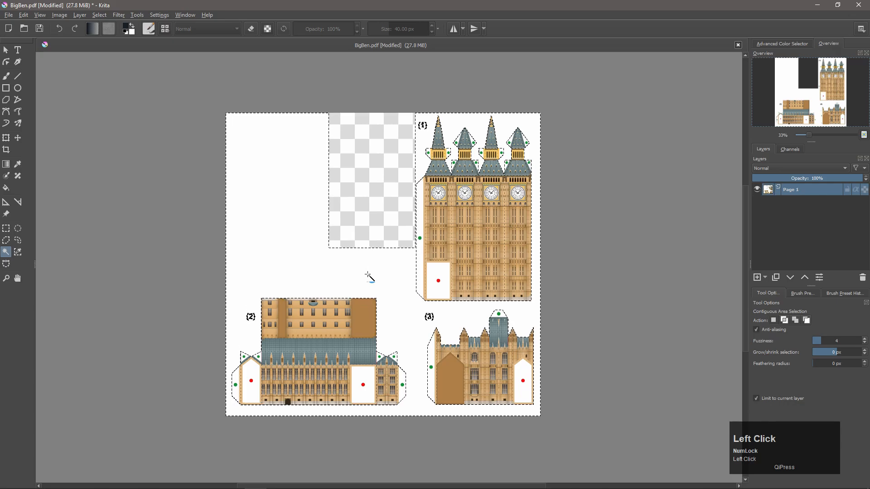
{"action": "key", "text": "Delete"}
{"action": "key", "text": "ctrl+a"}
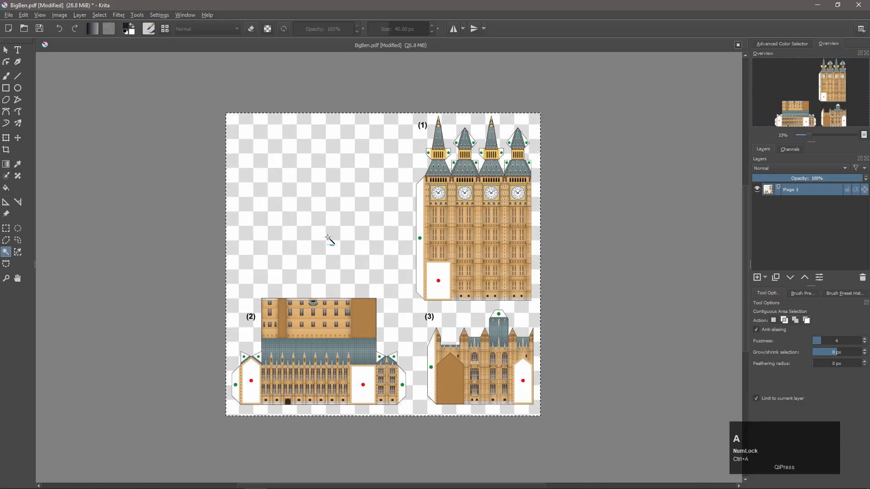
- Resize the canvas to a square of 2081 by 2081 px, reusing the width value for the height
{"action": "left_click", "coordinate": [59, 15]}
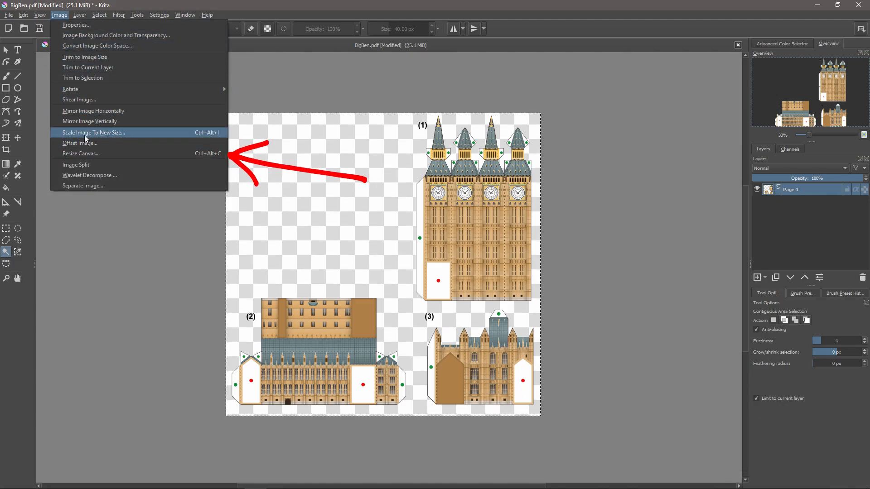
{"action": "left_click", "coordinate": [100, 153]}
{"action": "key", "text": "ctrl+c"}
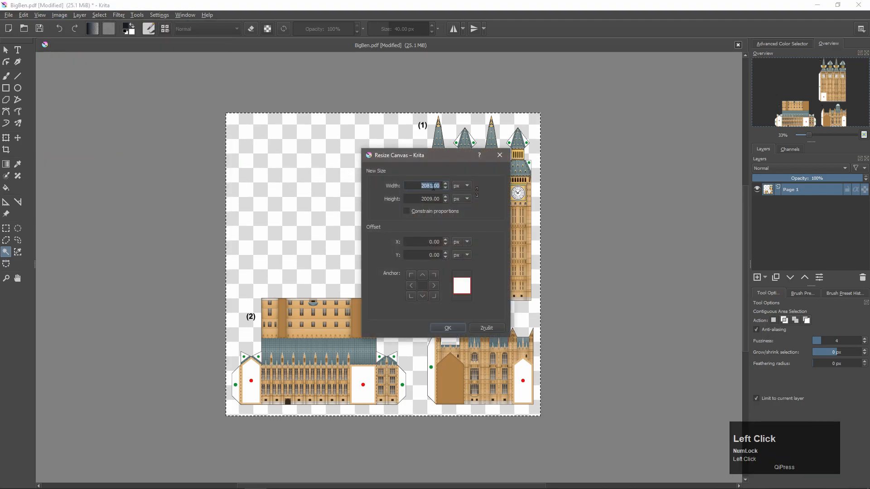
{"action": "left_click", "coordinate": [422, 199]}
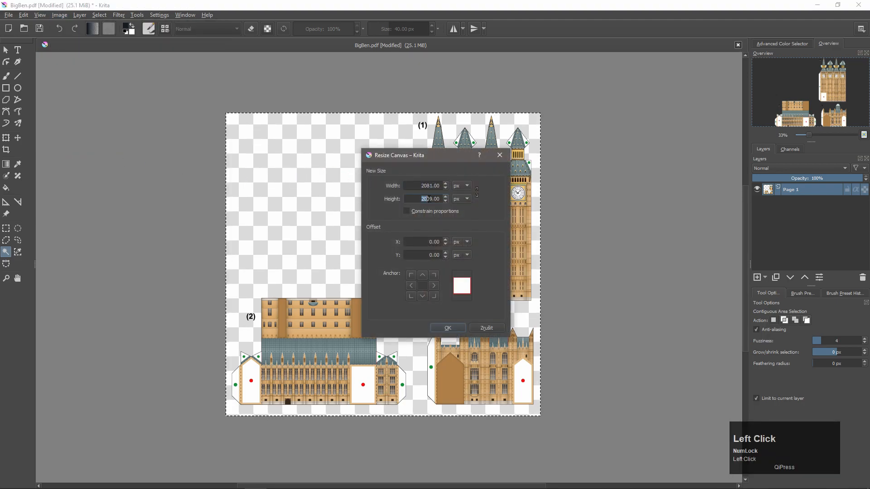
{"action": "key", "text": "ctrl+v"}
{"action": "left_click", "coordinate": [447, 328]}
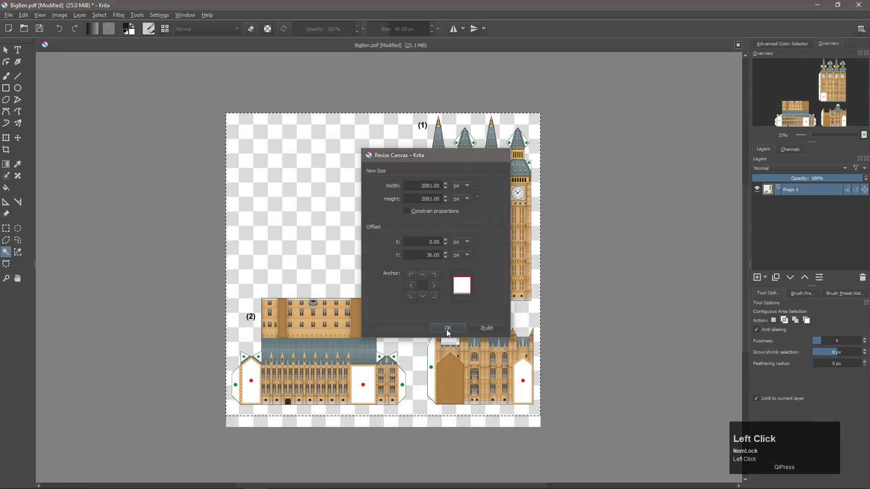
- Scale the image to 2048 by 2048 px with constrained proportions
{"action": "left_click", "coordinate": [59, 15]}
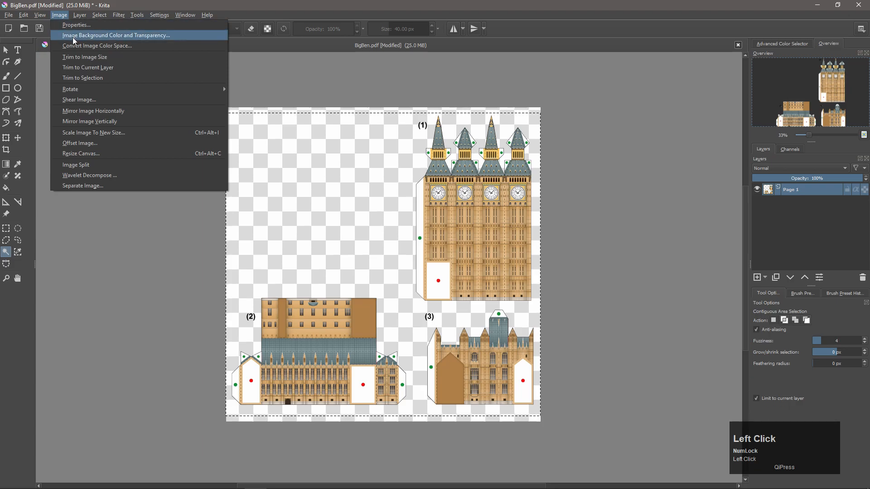
{"action": "left_click", "coordinate": [113, 133]}
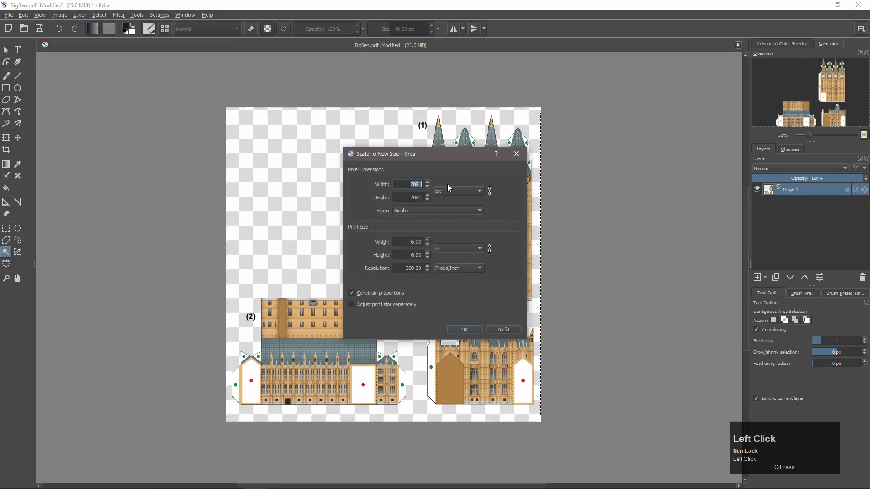
{"action": "type", "text": "2048"}
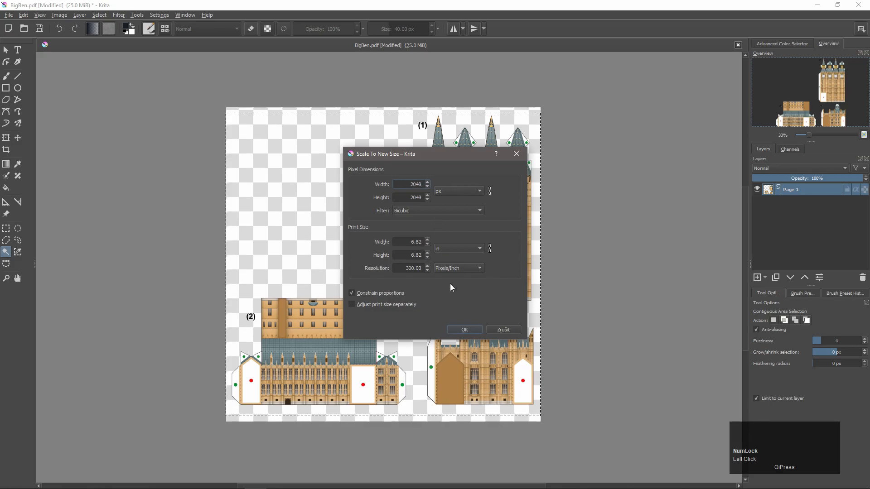
{"action": "left_click", "coordinate": [466, 329]}
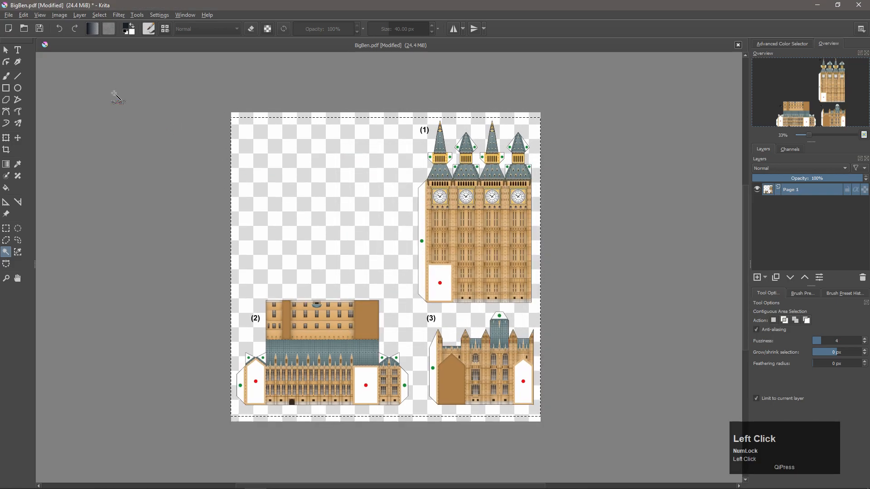
- Export the Big Ben image and close the document without saving changes to the PDF
{"action": "left_click", "coordinate": [8, 16]}
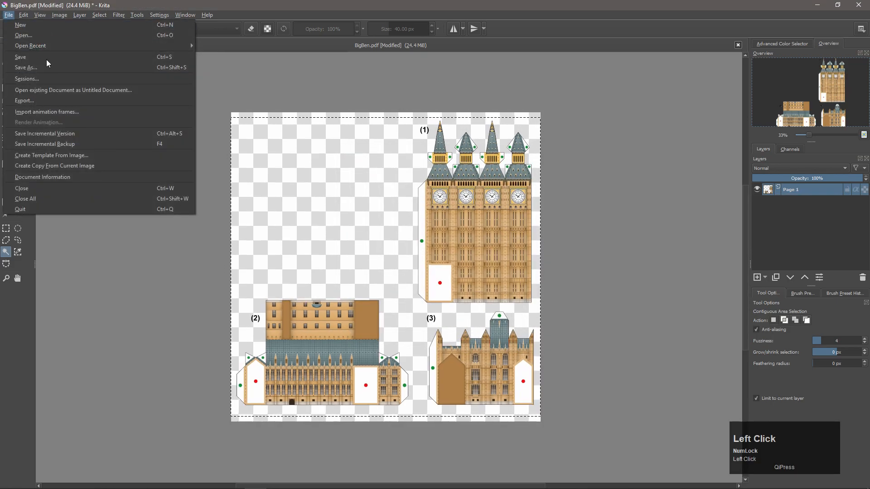
{"action": "left_click", "coordinate": [50, 101]}
{"action": "left_click", "coordinate": [129, 220]}
{"action": "left_click", "coordinate": [129, 317]}
{"action": "left_click", "coordinate": [361, 243]}
{"action": "left_click", "coordinate": [738, 45]}
{"action": "left_click", "coordinate": [466, 265]}
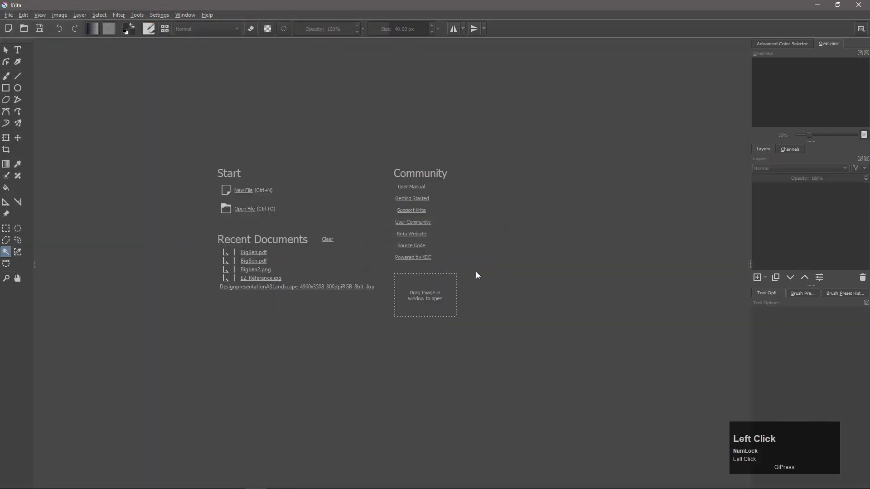
- Import all pages of Motyl.pdf as layers at a resolution of 300 dpi
{"action": "left_click_drag", "start_coordinate": [868, 290], "coordinate": [366, 260]}
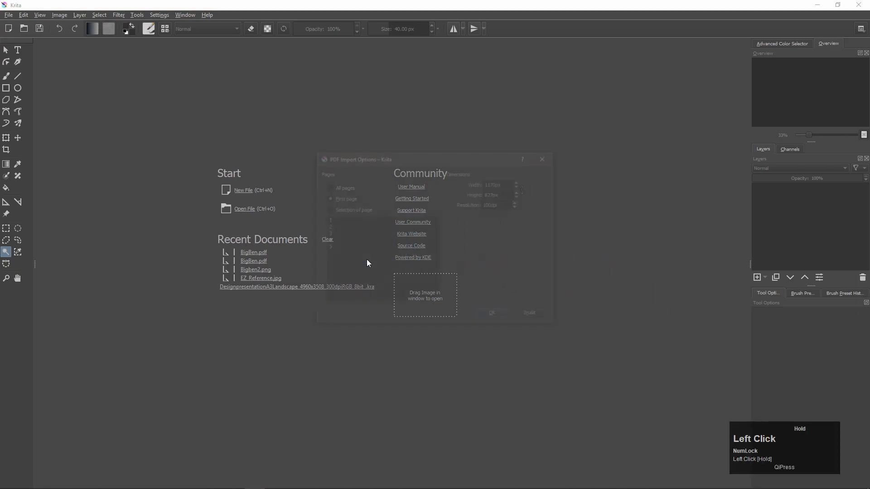
{"action": "left_click", "coordinate": [329, 187]}
{"action": "left_click_drag", "start_coordinate": [506, 204], "coordinate": [457, 203]}
{"action": "type", "text": "300"}
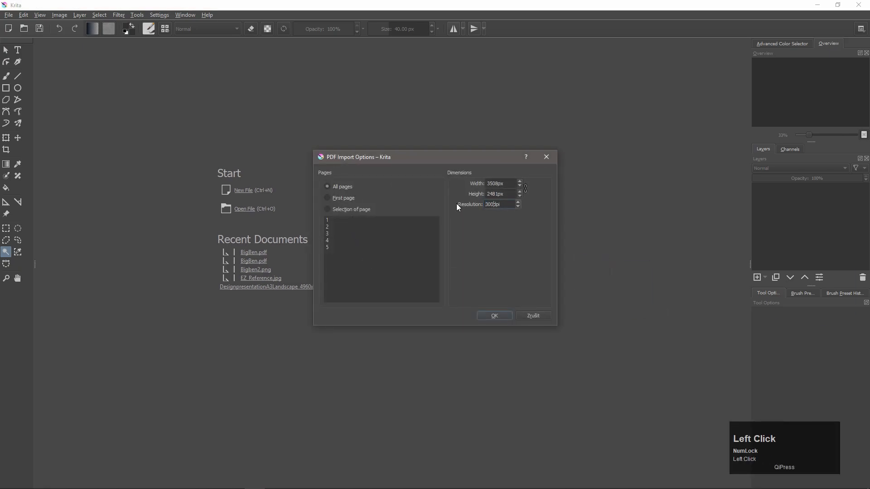
{"action": "left_click", "coordinate": [498, 316]}
- Hide the Page 1, Page 4 and Page 5 layers and double the canvas height by entering 2481.00*2 px
{"action": "scroll", "coordinate": [410, 285], "scroll_direction": "down", "scroll_amount": 3}
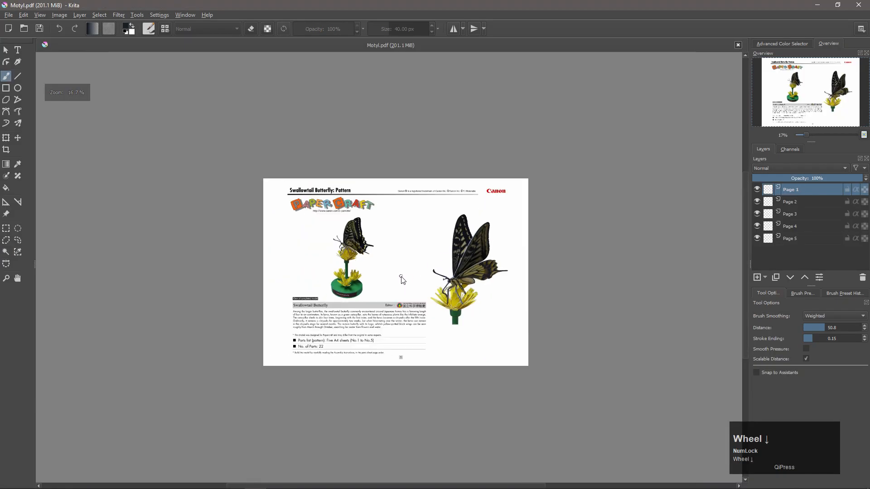
{"action": "left_click", "coordinate": [758, 189]}
{"action": "left_click", "coordinate": [60, 15]}
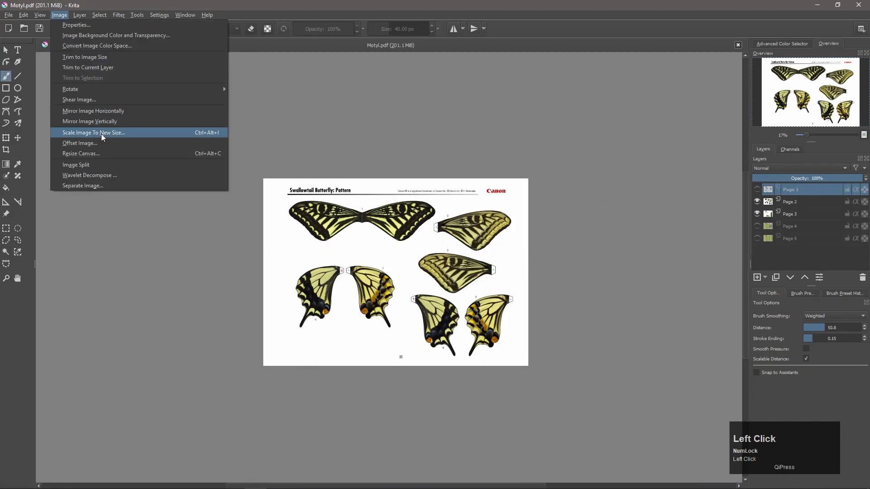
{"action": "left_click", "coordinate": [99, 135]}
{"action": "left_click", "coordinate": [443, 199]}
{"action": "type", "text": "*2"}
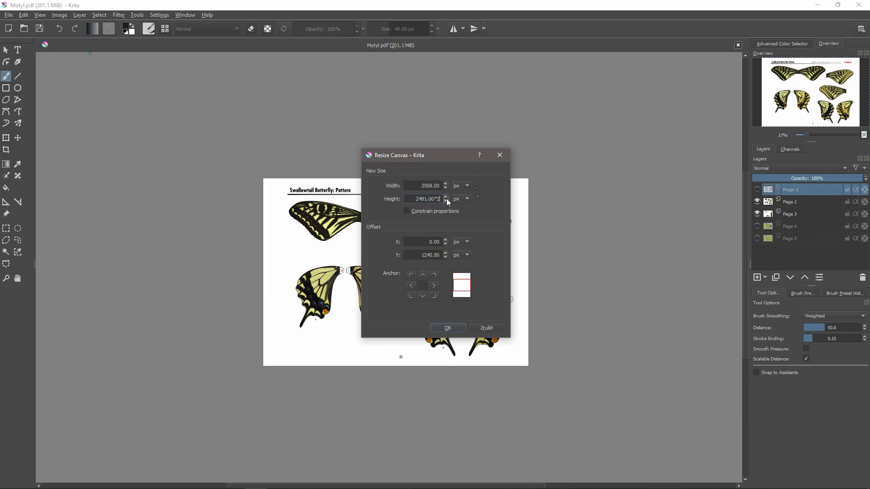
{"action": "key", "text": "Return"}
- Move the Page 2 content to the upper half of the canvas and the Page 3 content to the lower half
{"action": "left_click", "coordinate": [4, 138]}
{"action": "left_click", "coordinate": [446, 236]}
{"action": "left_click_drag", "start_coordinate": [446, 235], "coordinate": [445, 143]}
{"action": "left_click", "coordinate": [429, 293]}
{"action": "left_click_drag", "start_coordinate": [429, 293], "coordinate": [428, 376]}
- Merge the Page 2 layer down into the Page 3 layer
{"action": "left_click", "coordinate": [787, 201]}
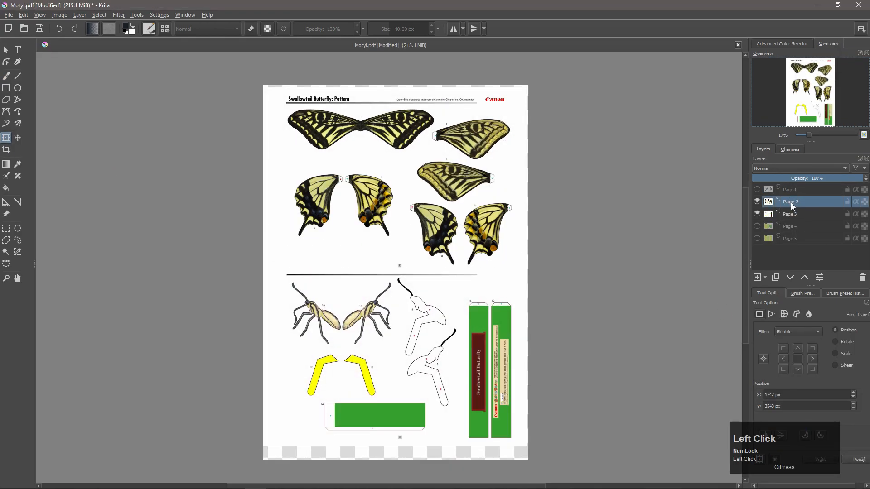
{"action": "right_click", "coordinate": [787, 201]}
{"action": "left_click", "coordinate": [770, 304]}
{"action": "scroll", "coordinate": [399, 247], "scroll_direction": "up", "scroll_amount": 2}
{"action": "scroll", "coordinate": [408, 278], "scroll_direction": "down", "scroll_amount": 1}
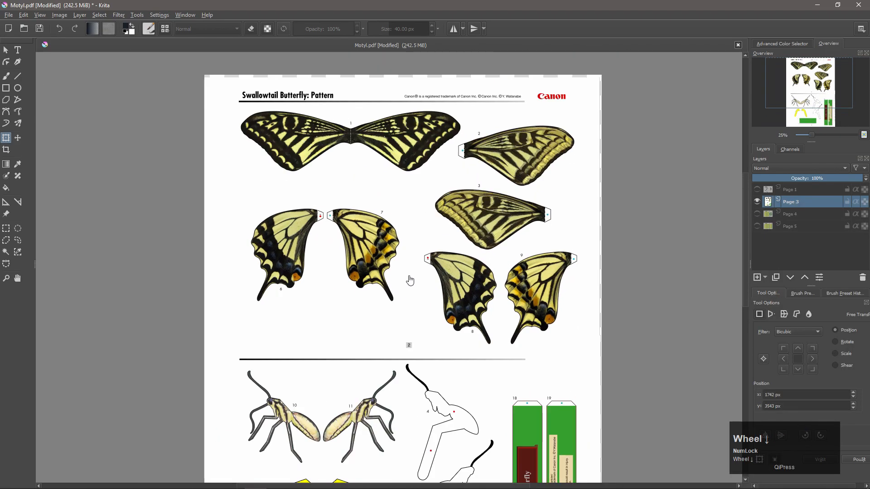
- Outline hind wings 6 and 7 with a polygonal selection and move them up, close beneath wing pair 1
{"action": "left_click", "coordinate": [6, 240]}
{"action": "left_click", "coordinate": [310, 198]}
{"action": "left_click", "coordinate": [249, 210]}
{"action": "left_click", "coordinate": [239, 255]}
{"action": "left_click", "coordinate": [256, 279]}
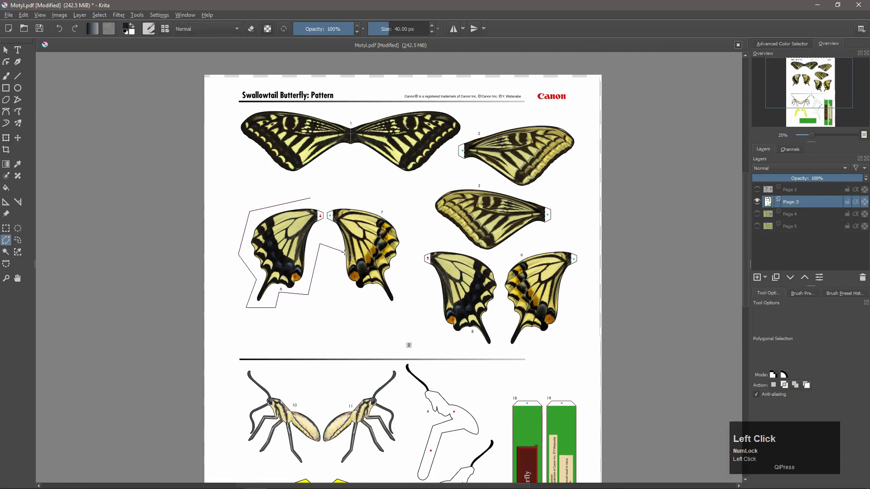
{"action": "left_click", "coordinate": [311, 198]}
{"action": "key", "text": "t"}
{"action": "left_click_drag", "start_coordinate": [385, 380], "coordinate": [411, 344]}
- Outline body parts 10 and 11 with a polygonal selection and move them up directly below hind wings 6 and 7
{"action": "left_click", "coordinate": [6, 240]}
{"action": "left_click", "coordinate": [317, 413]}
{"action": "left_click", "coordinate": [247, 366]}
{"action": "left_click", "coordinate": [241, 394]}
{"action": "left_click", "coordinate": [241, 446]}
{"action": "left_click", "coordinate": [282, 472]}
{"action": "left_click", "coordinate": [367, 469]}
{"action": "left_click", "coordinate": [415, 439]}
{"action": "left_click", "coordinate": [323, 414]}
{"action": "key", "text": "t"}
{"action": "left_click_drag", "start_coordinate": [348, 442], "coordinate": [314, 311]}
{"action": "left_click", "coordinate": [5, 142]}
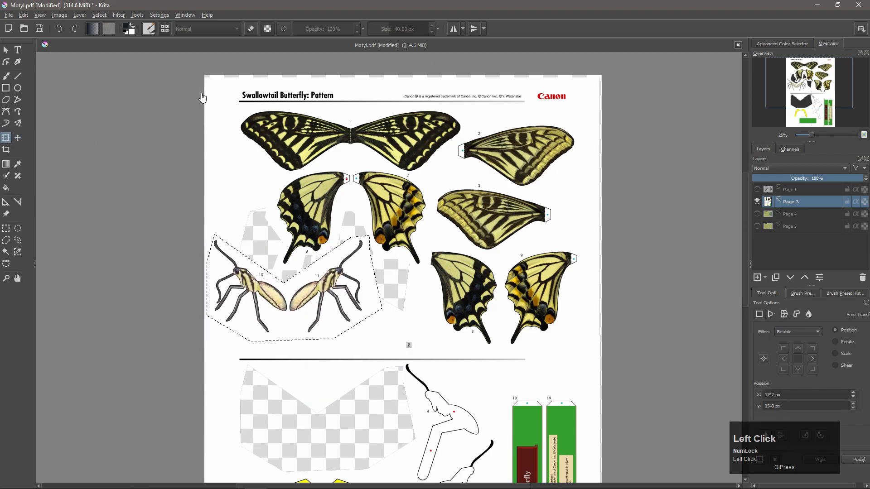
- Crop the image to the area with wing parts 1, 6 and 7 and body parts 10 and 11, about 2288 by 2012 px
{"action": "left_click", "coordinate": [6, 150]}
{"action": "left_click", "coordinate": [99, 15]}
{"action": "left_click", "coordinate": [110, 35]}
{"action": "key", "text": "ctrl+z"}
{"action": "left_click_drag", "start_coordinate": [204, 109], "coordinate": [464, 338]}
{"action": "key", "text": "Return"}
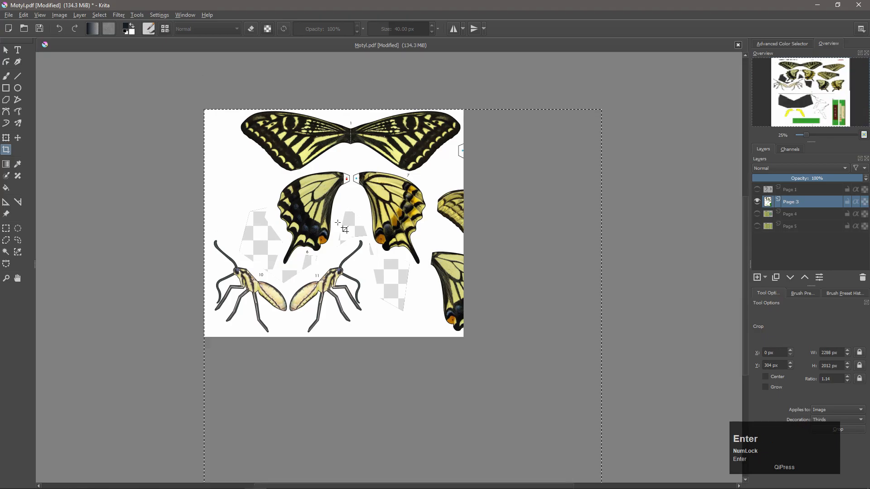
- Select the contiguous white background around the butterfly parts with the selection fuzziness set to 19
{"action": "left_click", "coordinate": [5, 252]}
{"action": "left_click", "coordinate": [241, 308]}
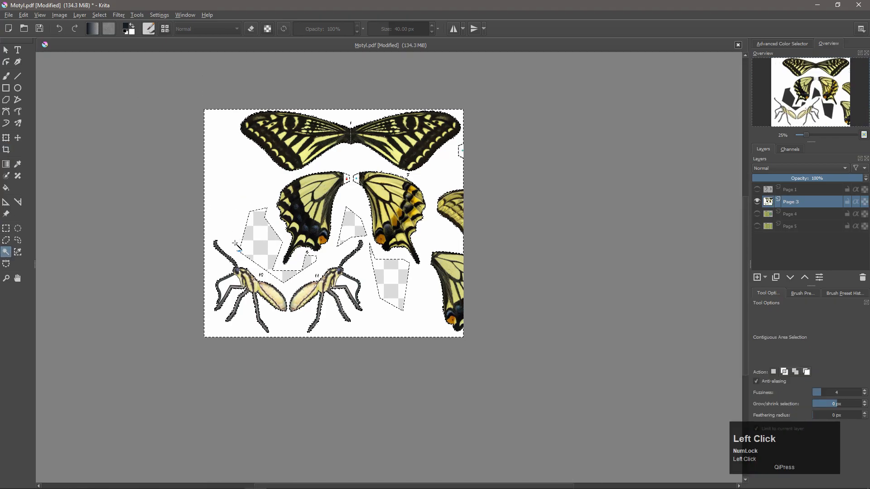
{"action": "scroll", "coordinate": [244, 305], "scroll_direction": "up", "scroll_amount": 4}
{"action": "left_click", "coordinate": [137, 229]}
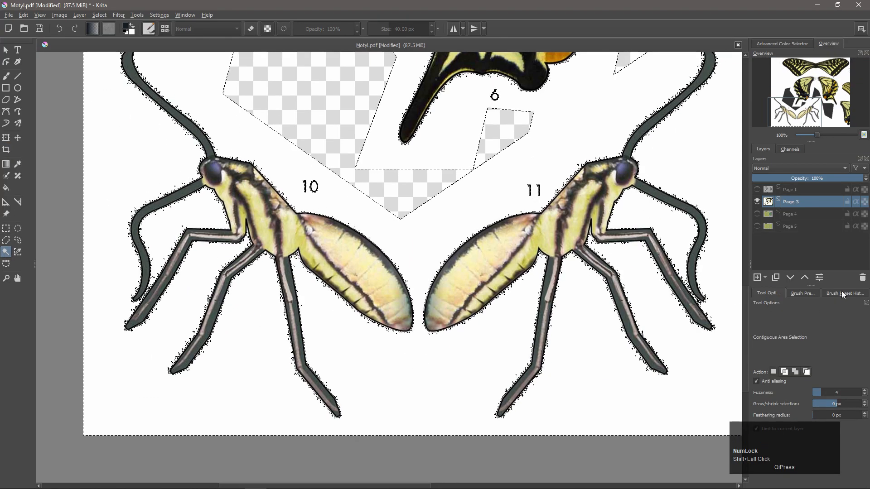
{"action": "left_click", "coordinate": [834, 392]}
{"action": "left_click", "coordinate": [613, 388]}
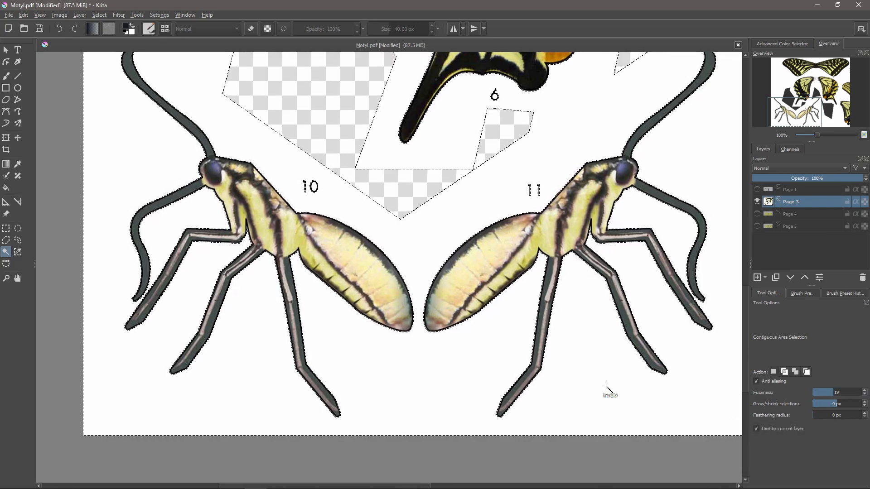
- Delete the selected white background around the butterfly wing and body parts so the area is transparent
{"action": "scroll", "coordinate": [436, 391], "scroll_direction": "down", "scroll_amount": 2}
{"action": "key", "text": "Delete"}
{"action": "middle_click_drag", "start_coordinate": [432, 390], "coordinate": [278, 459]}
{"action": "scroll", "coordinate": [408, 313], "scroll_direction": "down", "scroll_amount": 1}
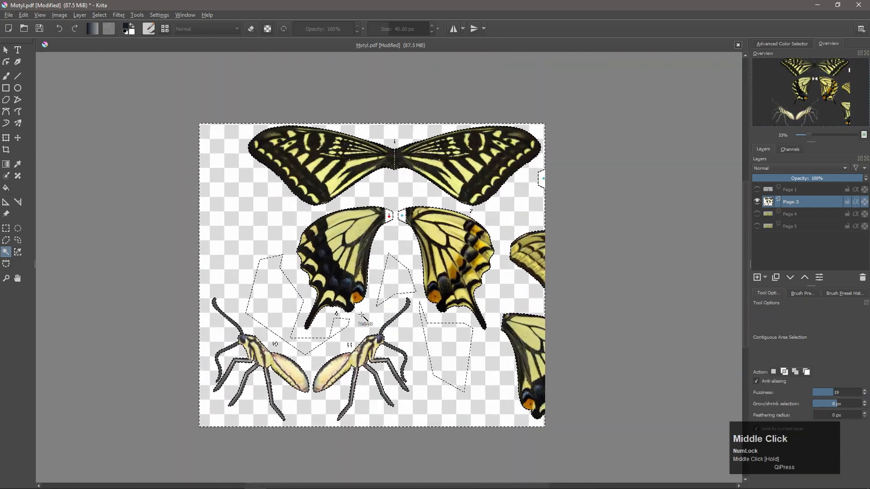
- Resize the canvas to a square of 2288 by 2288 px, with the butterfly artwork centred
{"action": "left_click", "coordinate": [53, 16]}
{"action": "left_click", "coordinate": [81, 153]}
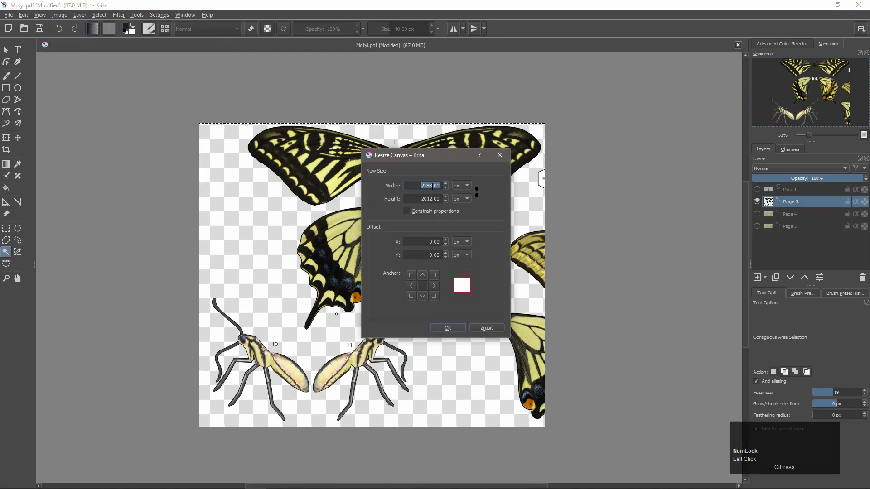
{"action": "left_click", "coordinate": [449, 327]}
- Scale the whole square image down to smaller pixel dimensions with constrained proportions
{"action": "left_click", "coordinate": [59, 15]}
{"action": "left_click", "coordinate": [82, 133]}
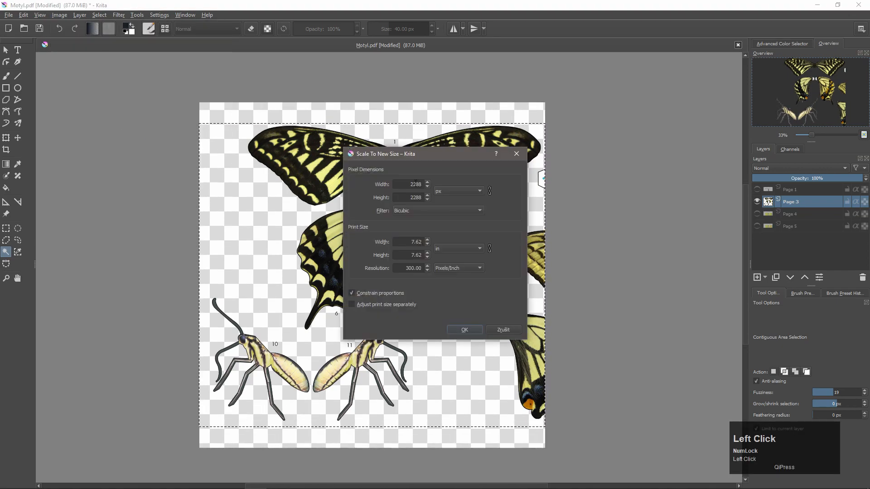
{"action": "left_click", "coordinate": [464, 330]}
- Export the butterfly image as Motyl.png in the VOSIS_Course folder
{"action": "left_click", "coordinate": [9, 15]}
{"action": "left_click", "coordinate": [27, 103]}
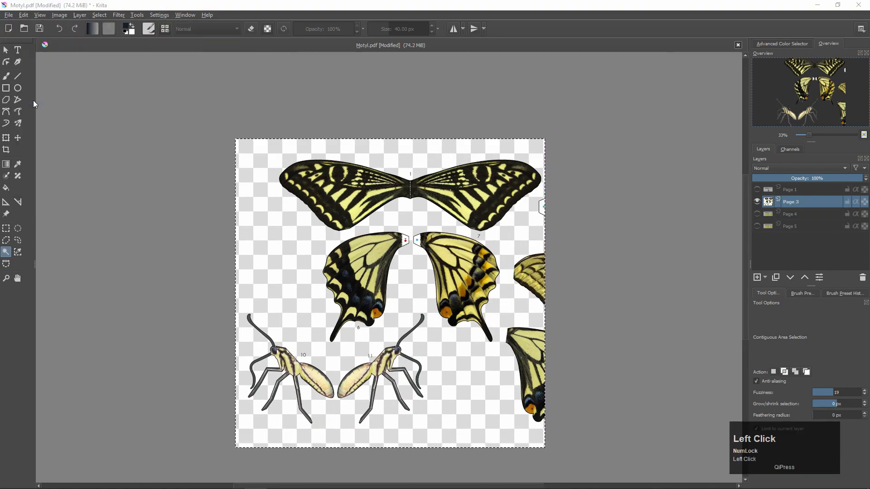
{"action": "left_click", "coordinate": [349, 240]}
{"action": "left_click", "coordinate": [563, 346]}
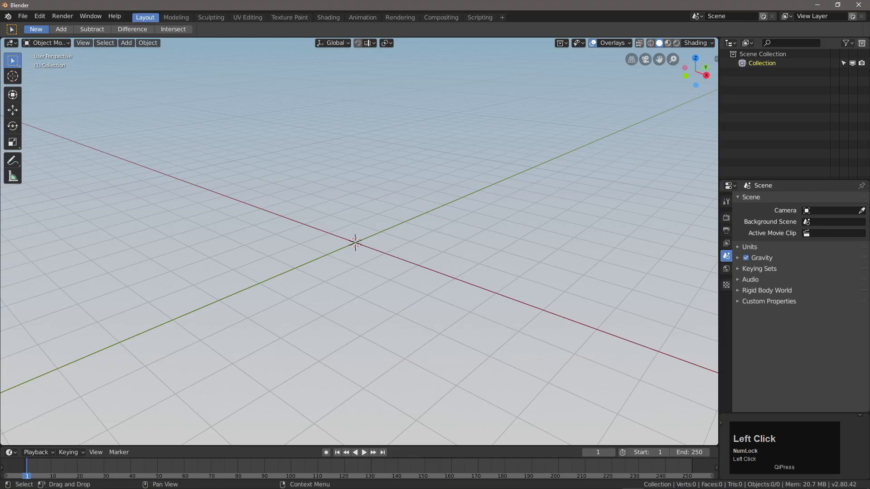
- Switch to Blender and bring BigBen.png from the VOSIS_Course folder into the scene as an image empty
{"action": "left_click_drag", "start_coordinate": [869, 96], "coordinate": [733, 96]}
{"action": "left_click_drag", "start_coordinate": [709, 282], "coordinate": [311, 251]}
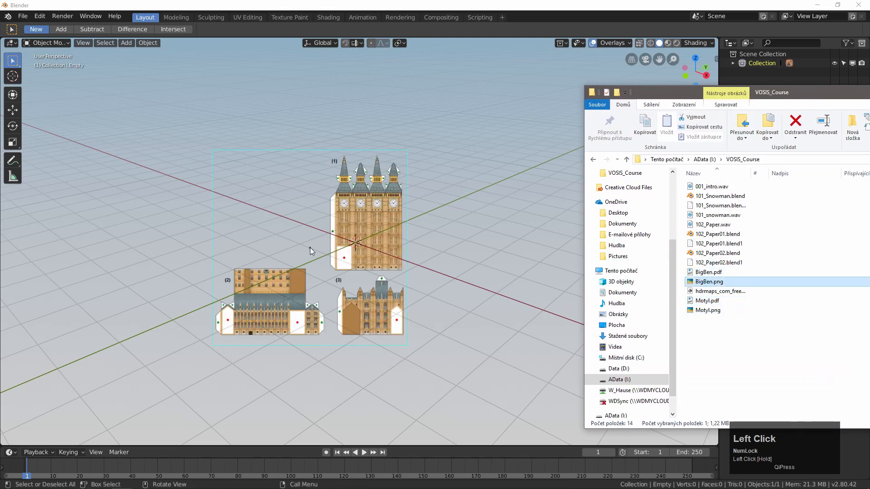
{"action": "left_click", "coordinate": [770, 54]}
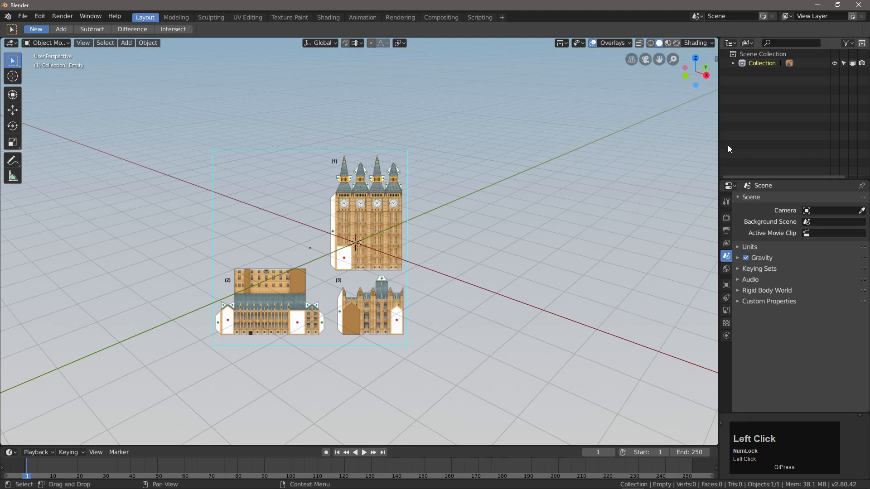
- Reset the Big Ben image's location to 0 m and rotation to 0° on all axes, and make it unselectable
{"action": "left_click", "coordinate": [727, 64]}
{"action": "left_click", "coordinate": [733, 63]}
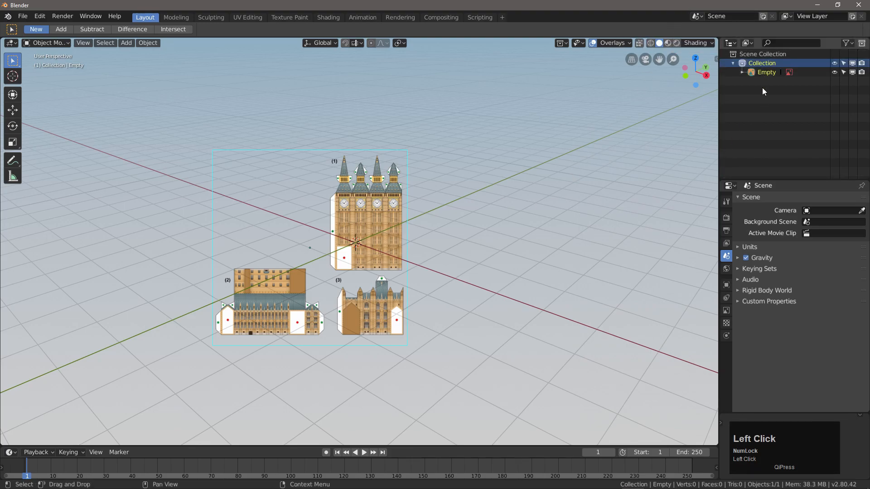
{"action": "left_click", "coordinate": [726, 286]}
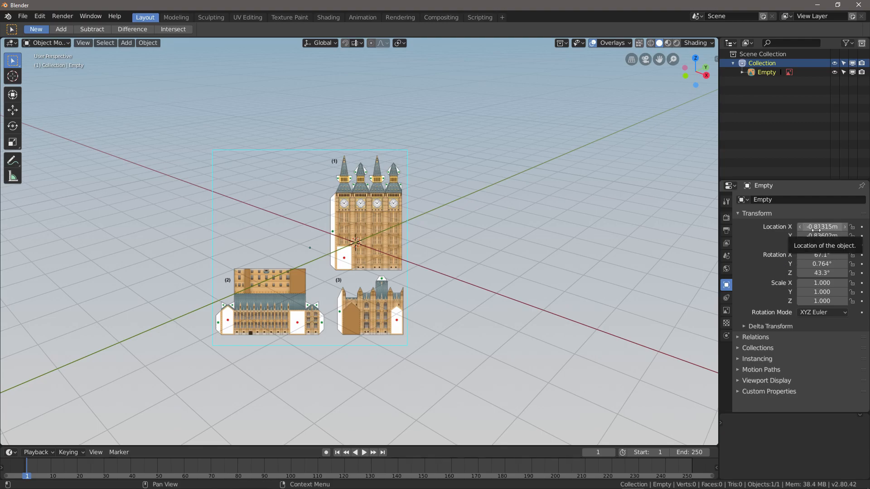
{"action": "key", "text": "BackSpace"}
{"action": "key", "text": "BackSpace"}
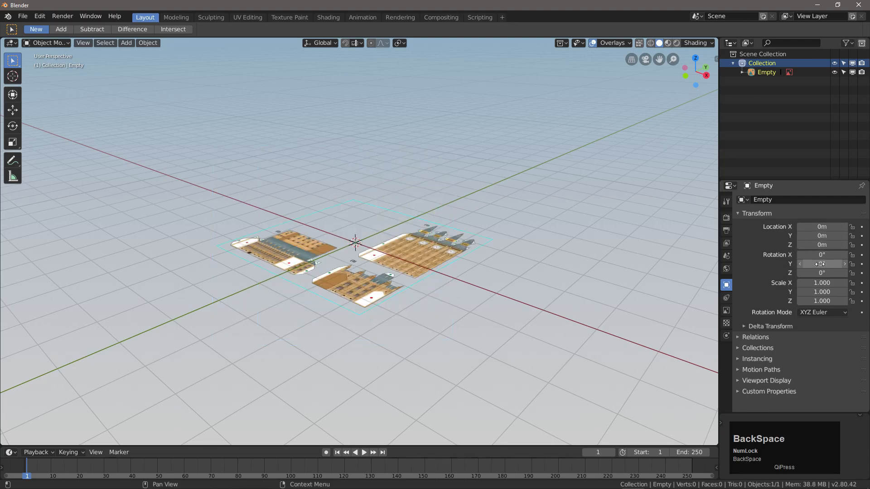
{"action": "left_click", "coordinate": [843, 71]}
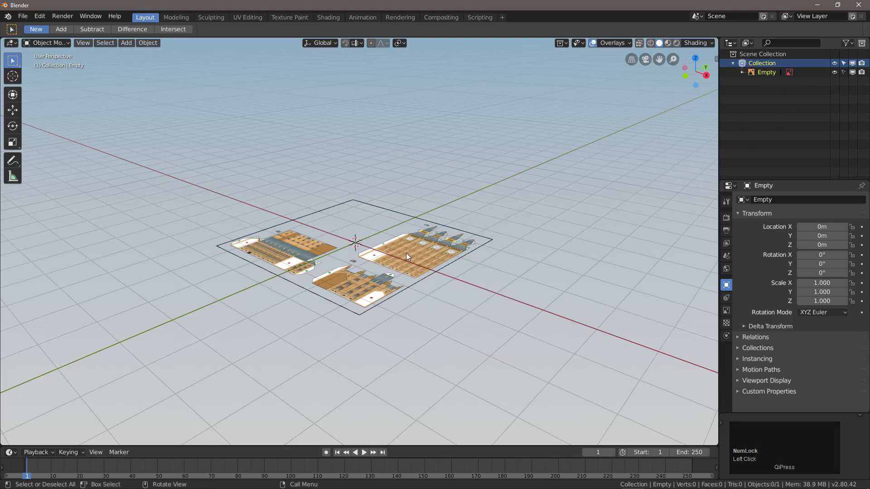
- Add a mesh plane at the scene origin while in the top orthographic view
{"action": "middle_click_drag", "start_coordinate": [406, 253], "coordinate": [358, 227]}
{"action": "scroll", "coordinate": [352, 211], "scroll_direction": "up", "scroll_amount": 5}
{"action": "middle_click_drag", "start_coordinate": [335, 269], "coordinate": [366, 266], "text": "shift"}
{"action": "left_click", "coordinate": [698, 69]}
{"action": "middle_click_drag", "start_coordinate": [679, 140], "coordinate": [691, 86]}
{"action": "left_click", "coordinate": [698, 68]}
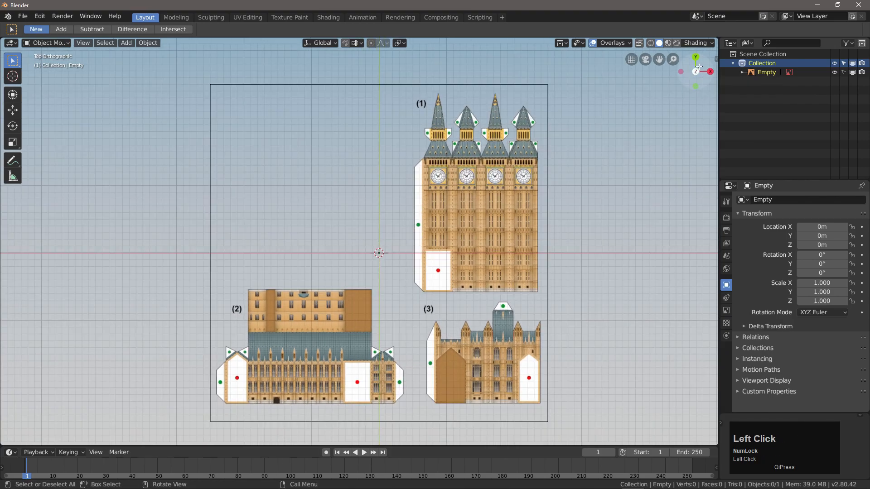
{"action": "scroll", "coordinate": [394, 233], "scroll_direction": "up", "scroll_amount": 1}
{"action": "key", "text": "shift+a"}
{"action": "left_click", "coordinate": [383, 215]}
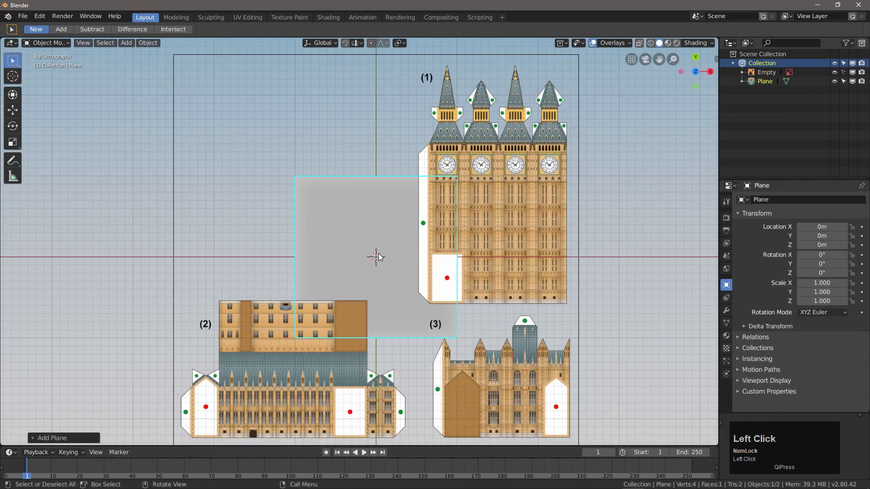
- Move the plane to the foot of tower part (1)'s first wall and scale it to about 0.22
{"action": "key", "text": "g"}
{"action": "left_click", "coordinate": [466, 300]}
{"action": "scroll", "coordinate": [480, 305], "scroll_direction": "up", "scroll_amount": 3}
{"action": "key", "text": "s"}
{"action": "left_click", "coordinate": [418, 299]}
{"action": "scroll", "coordinate": [418, 299], "scroll_direction": "up", "scroll_amount": 4}
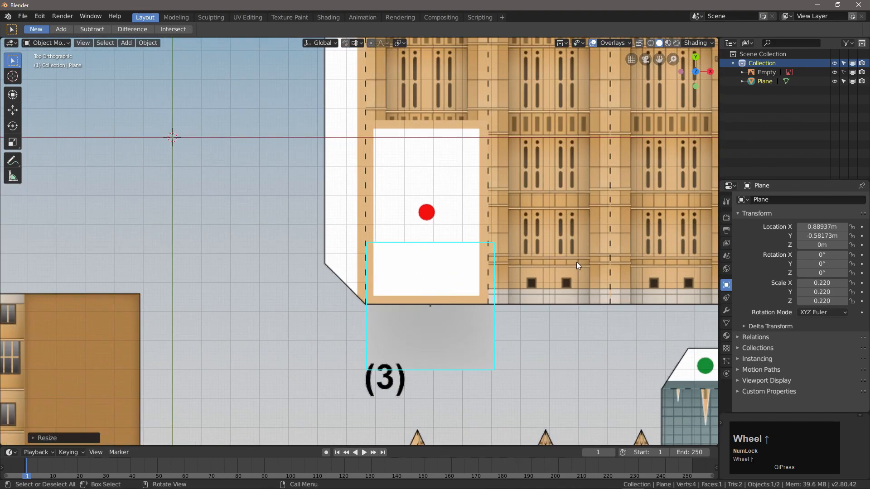
- Fit the plane to the first tower wall's width at scale 0.211, centred on its lower edge at about X 0.876 m, Y -0.578 m
{"action": "key", "text": "s"}
{"action": "right_click", "coordinate": [576, 261]}
{"action": "key", "text": "g"}
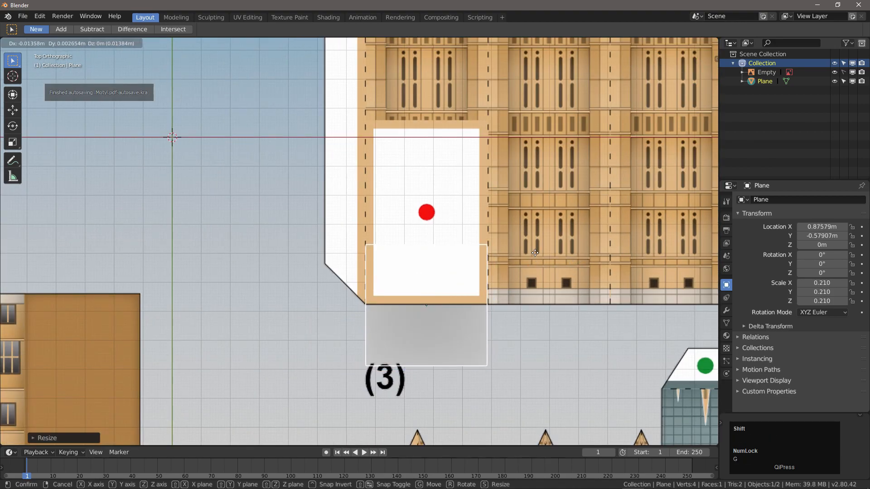
{"action": "left_click", "coordinate": [535, 253]}
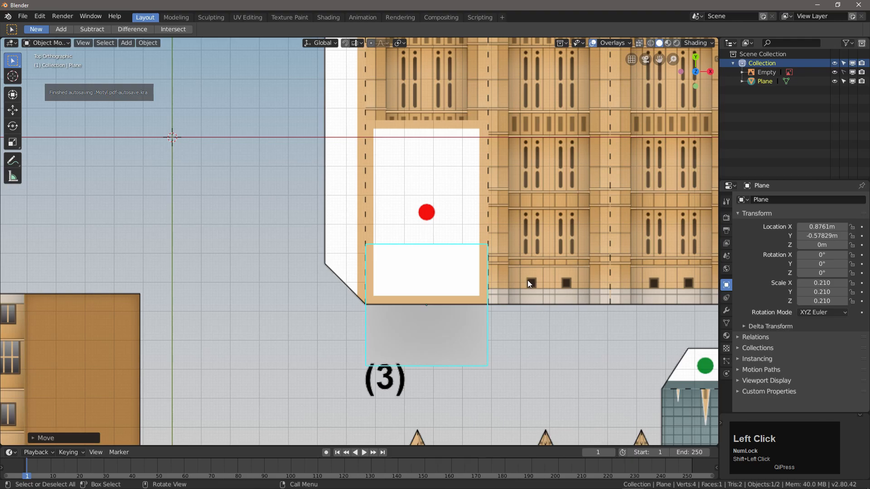
{"action": "key", "text": "s"}
{"action": "left_click", "coordinate": [536, 275]}
{"action": "key", "text": "g"}
{"action": "left_click", "coordinate": [537, 273]}
- Rotate the plane -90° about the X axis so it stands upright at the tower wall's foot
{"action": "middle_click_drag", "start_coordinate": [535, 310], "coordinate": [446, 232]}
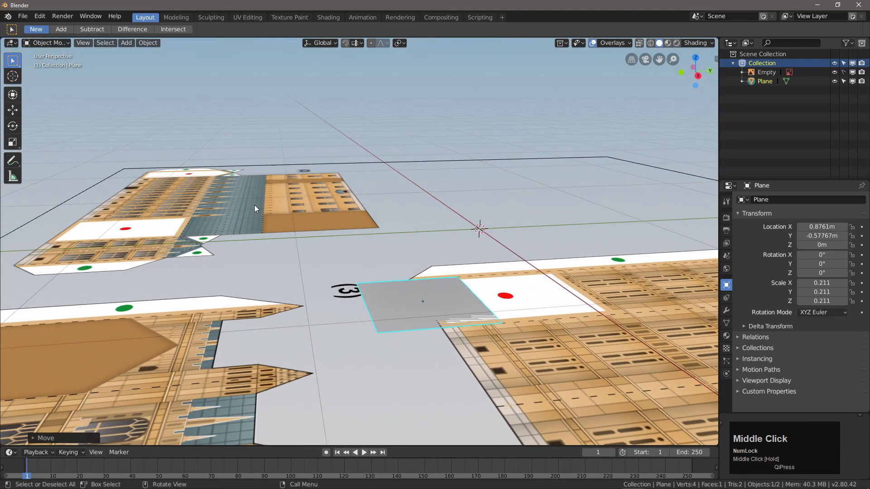
{"action": "left_click", "coordinate": [7, 129]}
{"action": "left_click_drag", "start_coordinate": [394, 258], "coordinate": [502, 252]}
{"action": "middle_click_drag", "start_coordinate": [471, 272], "coordinate": [597, 281]}
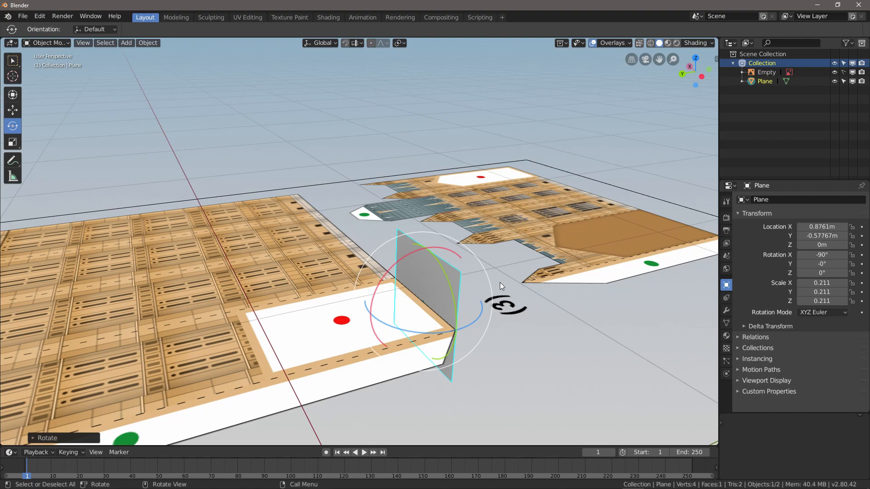
{"action": "left_click", "coordinate": [12, 62]}
- Enter Edit Mode on the plane and select its face using face selection
{"action": "left_click", "coordinate": [56, 42]}
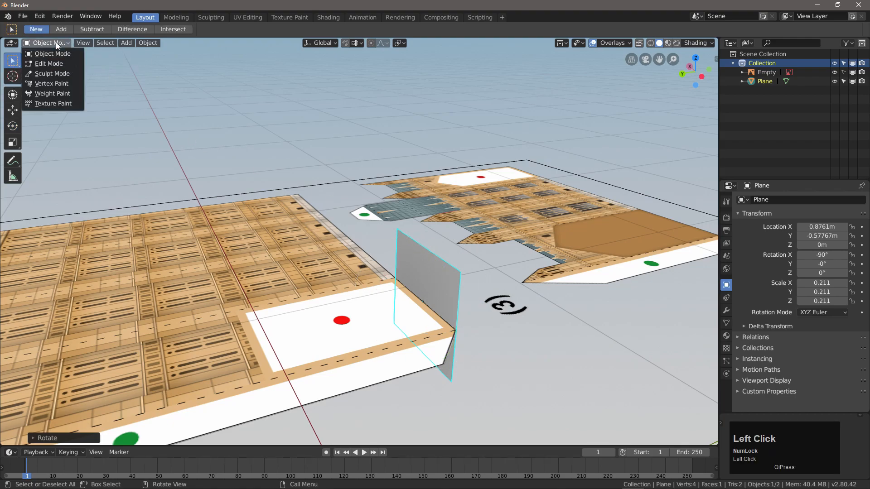
{"action": "left_click", "coordinate": [44, 64]}
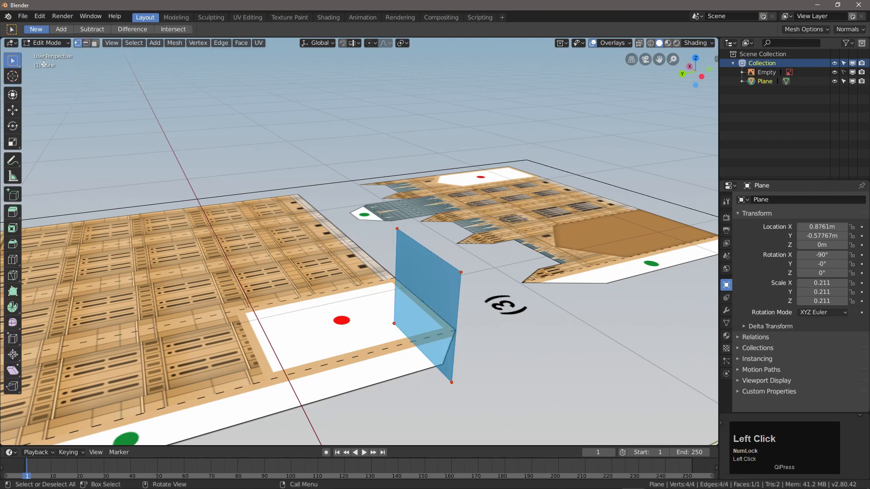
{"action": "scroll", "coordinate": [405, 258], "scroll_direction": "down", "scroll_amount": 1}
{"action": "scroll", "coordinate": [392, 303], "scroll_direction": "up", "scroll_amount": 2}
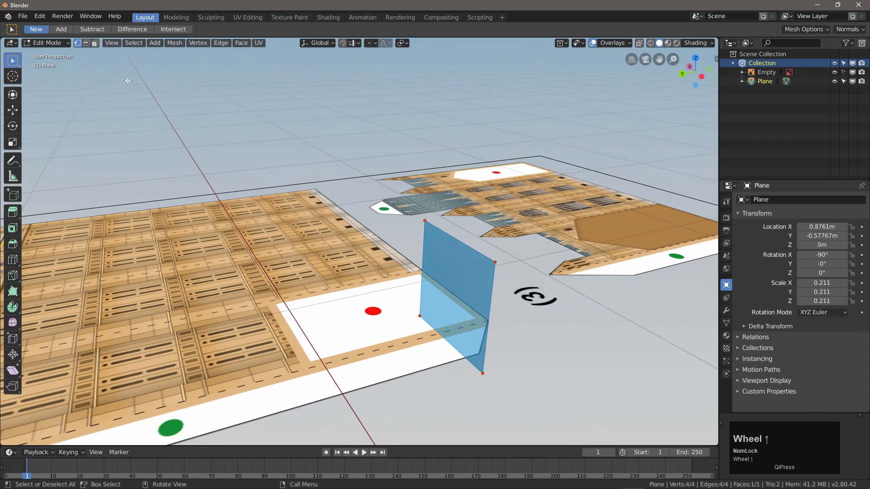
{"action": "left_click", "coordinate": [421, 222]}
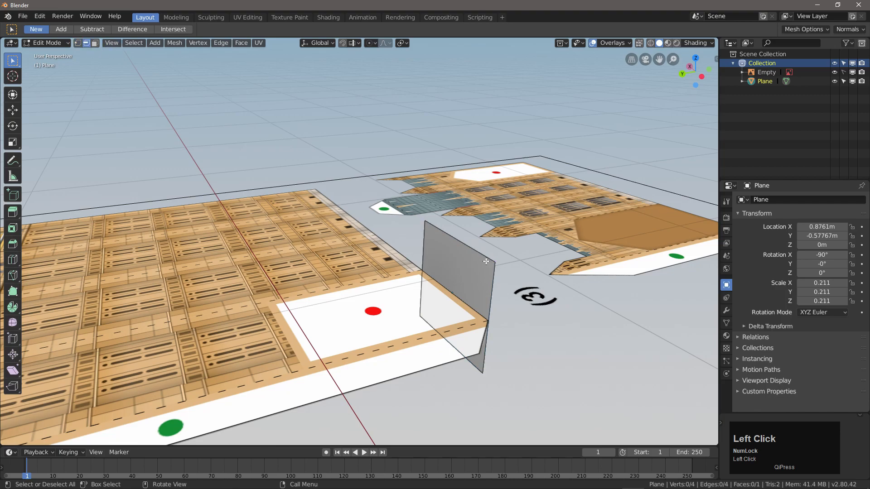
{"action": "left_click", "coordinate": [451, 287]}
{"action": "middle_click_drag", "start_coordinate": [533, 319], "coordinate": [496, 342]}
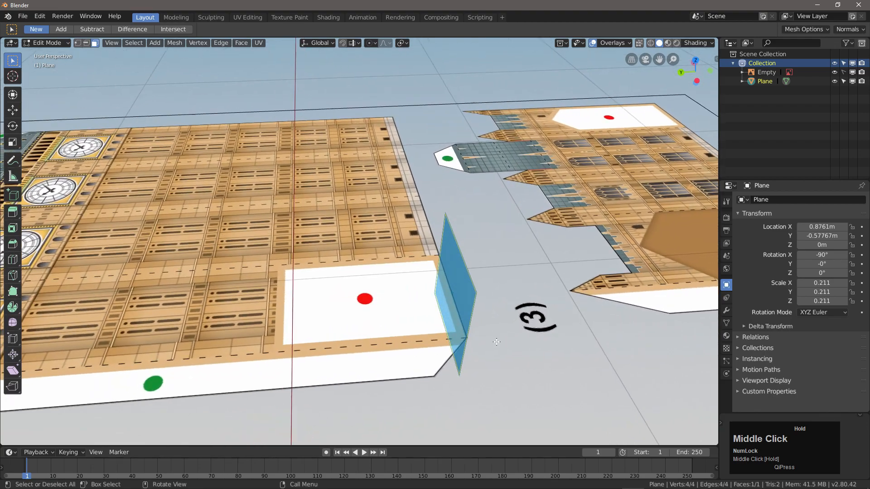
- Extrude the plane's face along the full length of the first tower wall, up to the start of the roof
{"action": "left_click", "coordinate": [13, 211]}
{"action": "middle_click_drag", "start_coordinate": [287, 309], "coordinate": [295, 311]}
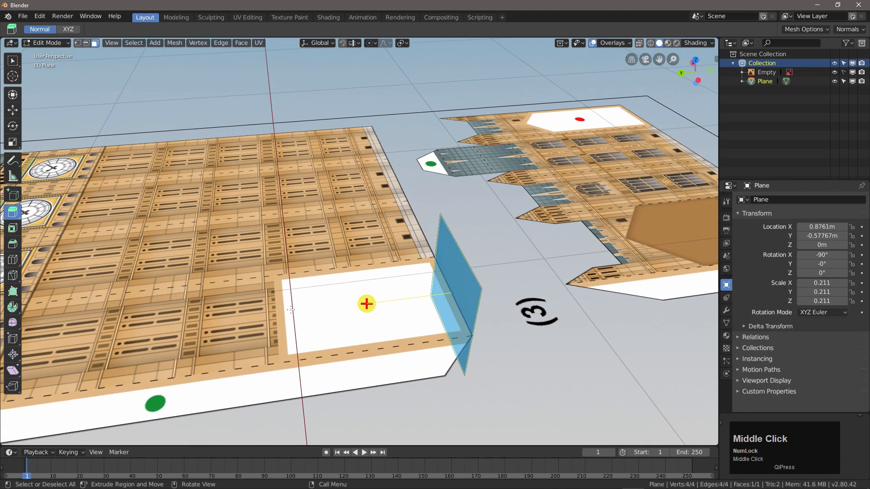
{"action": "scroll", "coordinate": [295, 311], "scroll_direction": "down", "scroll_amount": 4}
{"action": "left_click", "coordinate": [347, 308]}
{"action": "left_click_drag", "start_coordinate": [347, 307], "coordinate": [176, 323]}
{"action": "key", "text": "ctrl+z"}
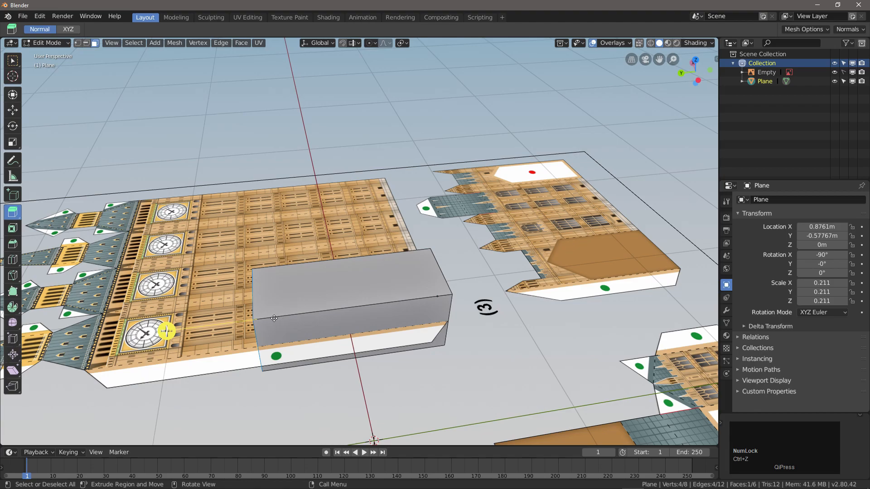
{"action": "left_click_drag", "start_coordinate": [293, 307], "coordinate": [127, 326]}
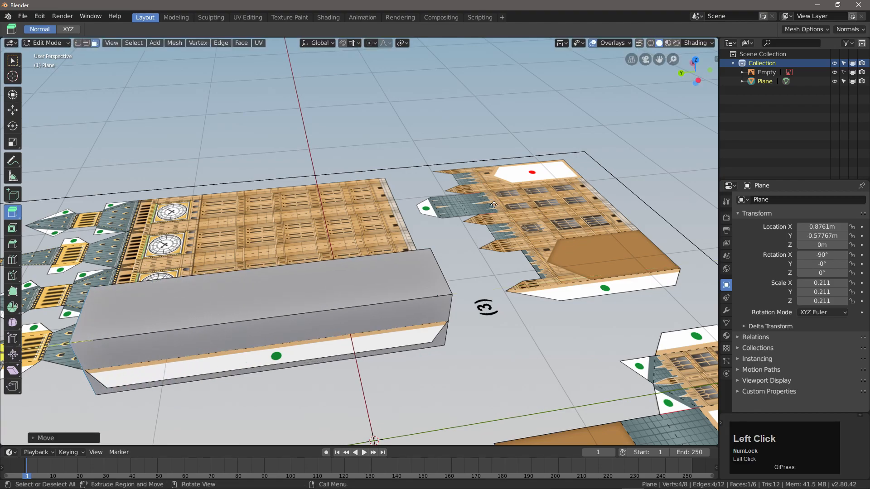
- Move the extruded end face slightly along Y in top view to align it with the line between wall and roof
{"action": "left_click", "coordinate": [696, 60]}
{"action": "scroll", "coordinate": [294, 261], "scroll_direction": "up", "scroll_amount": 6}
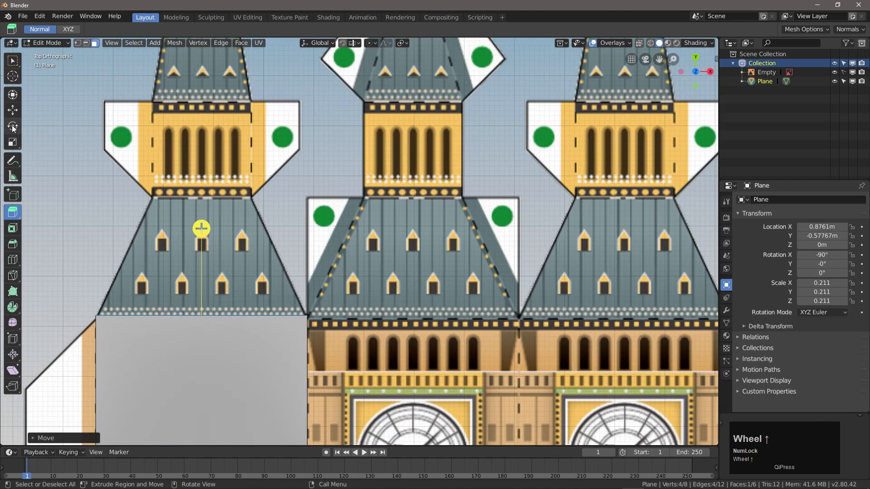
{"action": "left_click", "coordinate": [12, 109]}
{"action": "left_click_drag", "start_coordinate": [202, 250], "coordinate": [206, 254]}
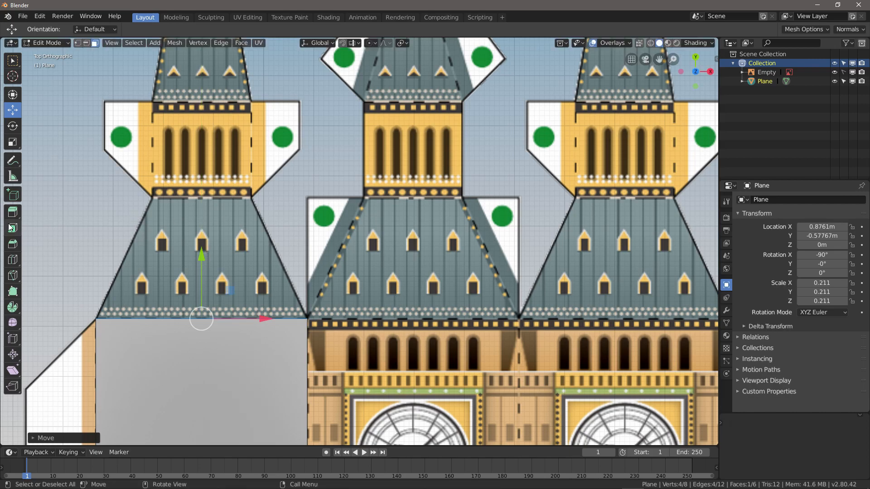
- Extrude the end face to the top of the lower roof and scale it down to match the roof's taper
{"action": "left_click", "coordinate": [12, 212]}
{"action": "left_click_drag", "start_coordinate": [201, 229], "coordinate": [201, 111]}
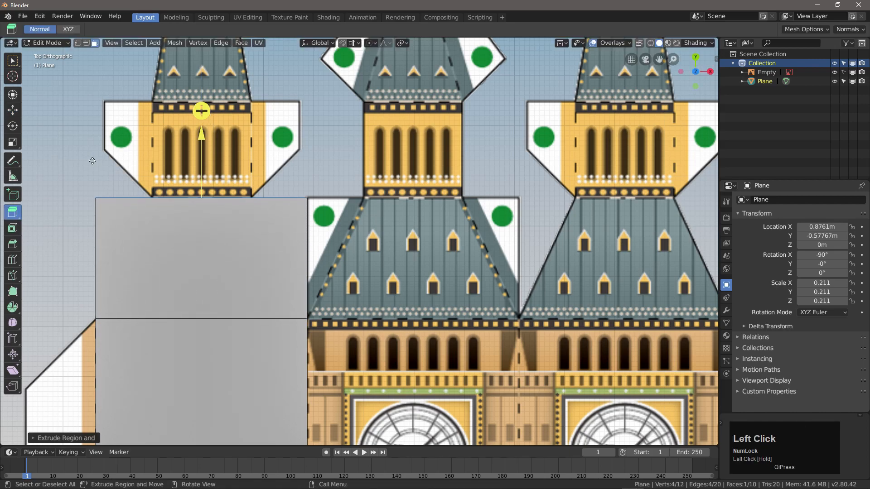
{"action": "left_click", "coordinate": [13, 142]}
{"action": "left_click_drag", "start_coordinate": [457, 140], "coordinate": [322, 166]}
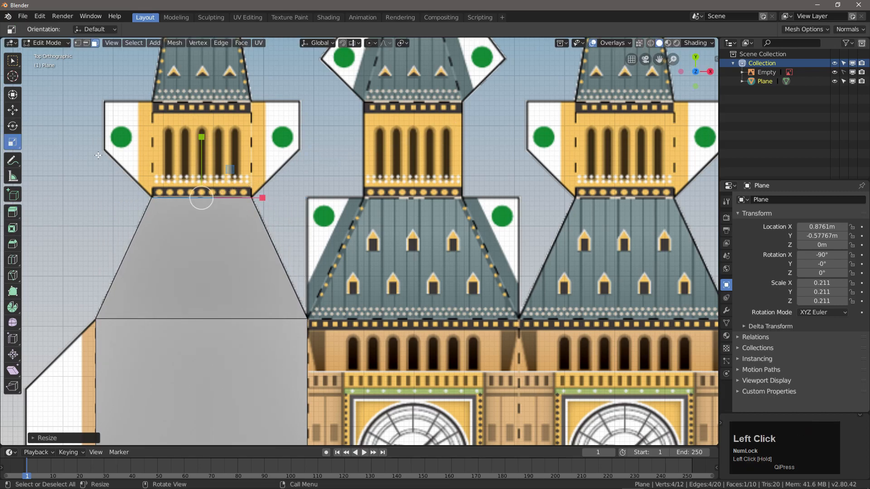
- Extrude the narrowed end face straight along the yellow belfry section to the base of the spire
{"action": "left_click", "coordinate": [14, 212]}
{"action": "left_click_drag", "start_coordinate": [201, 109], "coordinate": [211, 424]}
{"action": "middle_click_drag", "start_coordinate": [255, 217], "coordinate": [340, 385], "text": "shift"}
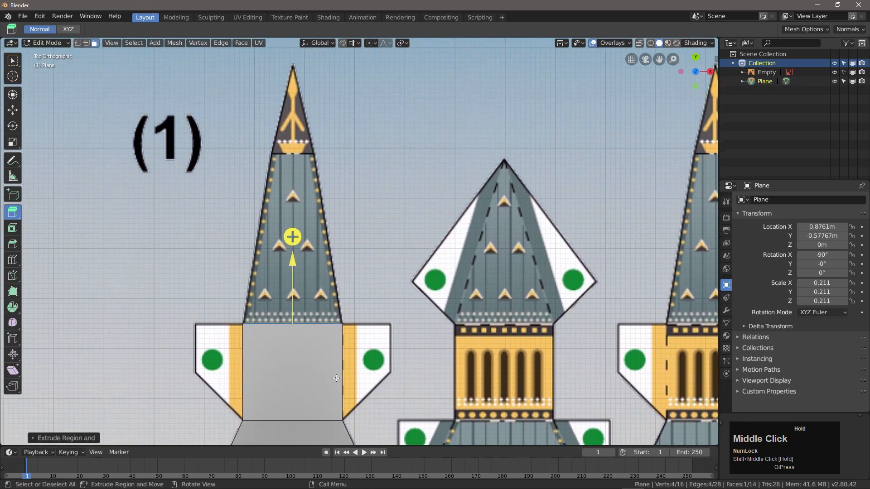
- Extrude the end face to the spire's dashed line below the tip and scale it down to the spire's width there
{"action": "left_click_drag", "start_coordinate": [296, 237], "coordinate": [304, 69]}
{"action": "left_click", "coordinate": [12, 142]}
{"action": "left_click_drag", "start_coordinate": [68, 150], "coordinate": [397, 152]}
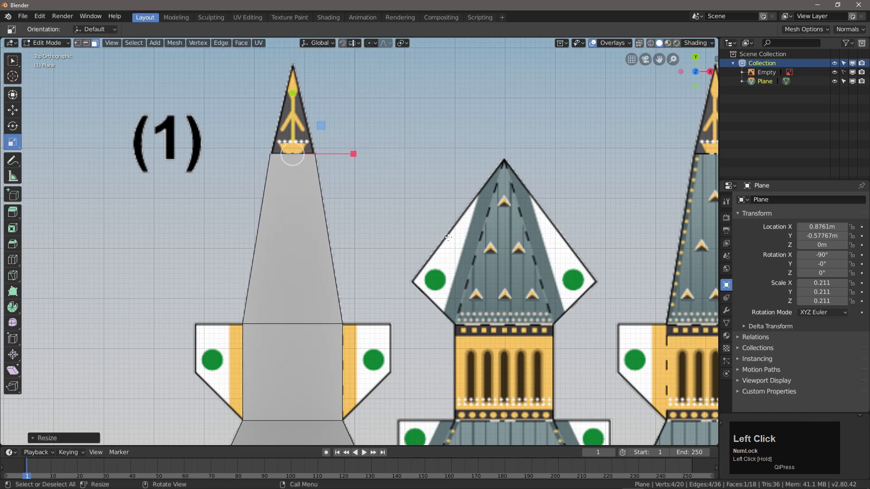
- Flatten the spire's end face by scaling it to 0 along the Z axis only
{"action": "middle_click_drag", "start_coordinate": [421, 248], "coordinate": [301, 163]}
{"action": "left_click_drag", "start_coordinate": [273, 69], "coordinate": [274, 127]}
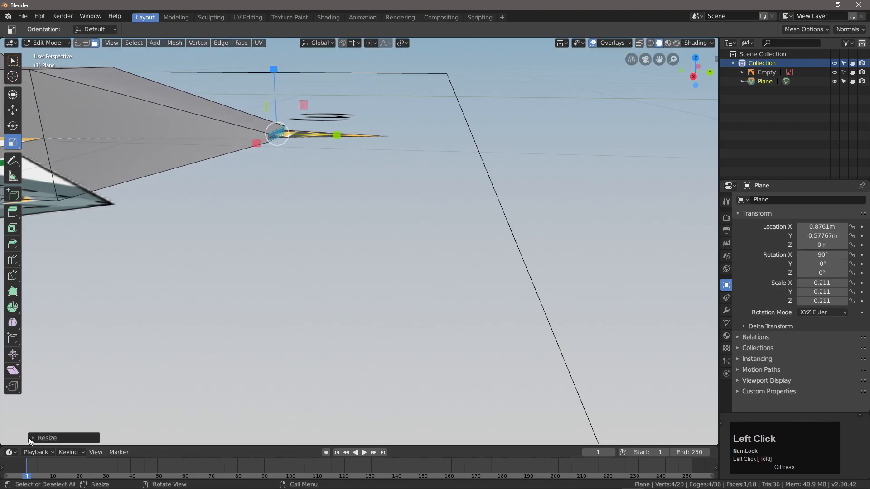
{"action": "left_click", "coordinate": [31, 438]}
{"action": "key", "text": "Return"}
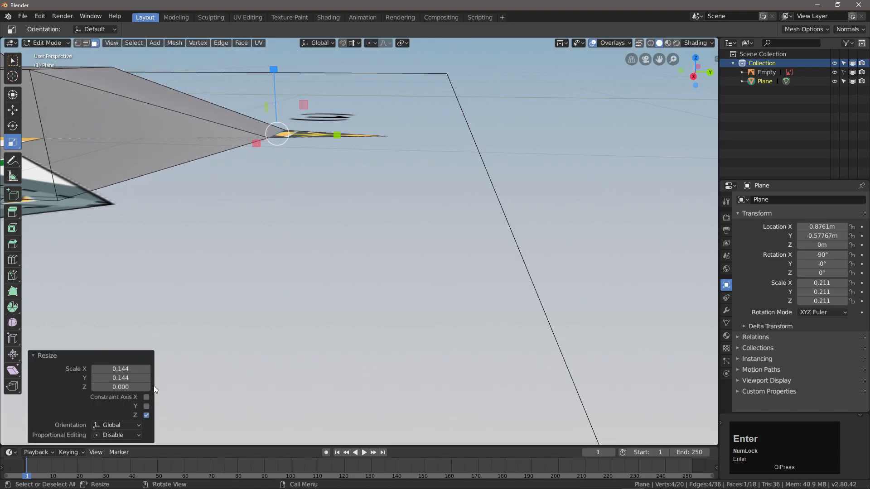
- Extrude the spire's end face 0.172 m along the Y axis with the XYZ extrude to reach the tip
{"action": "left_click", "coordinate": [13, 212]}
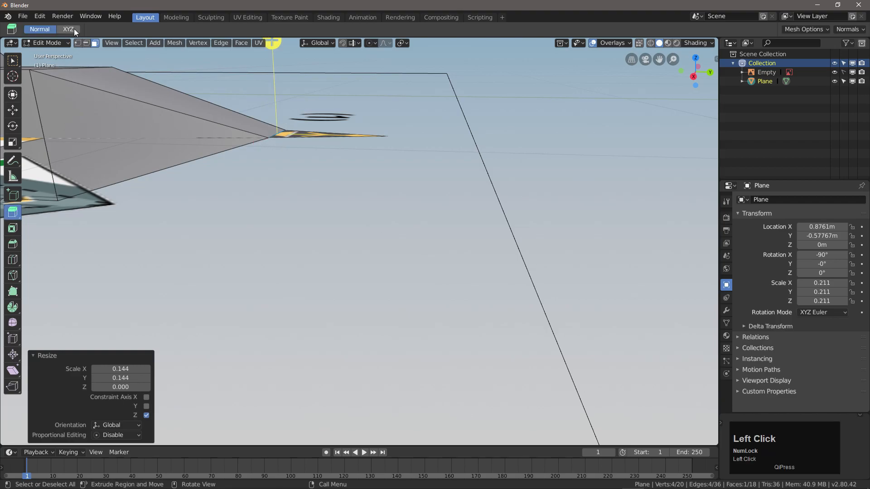
{"action": "left_click_drag", "start_coordinate": [362, 135], "coordinate": [381, 138]}
{"action": "left_click_drag", "start_coordinate": [464, 140], "coordinate": [465, 140]}
{"action": "middle_click_drag", "start_coordinate": [460, 131], "coordinate": [496, 208]}
{"action": "left_click_drag", "start_coordinate": [434, 116], "coordinate": [441, 115]}
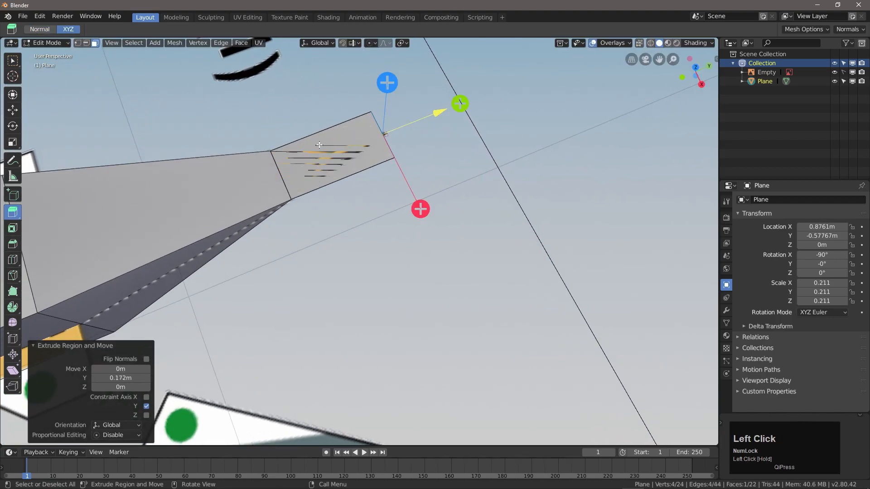
- Collapse the extruded end face to a point by scaling it to 0 on all three axes
{"action": "left_click", "coordinate": [11, 142]}
{"action": "left_click_drag", "start_coordinate": [388, 140], "coordinate": [394, 176]}
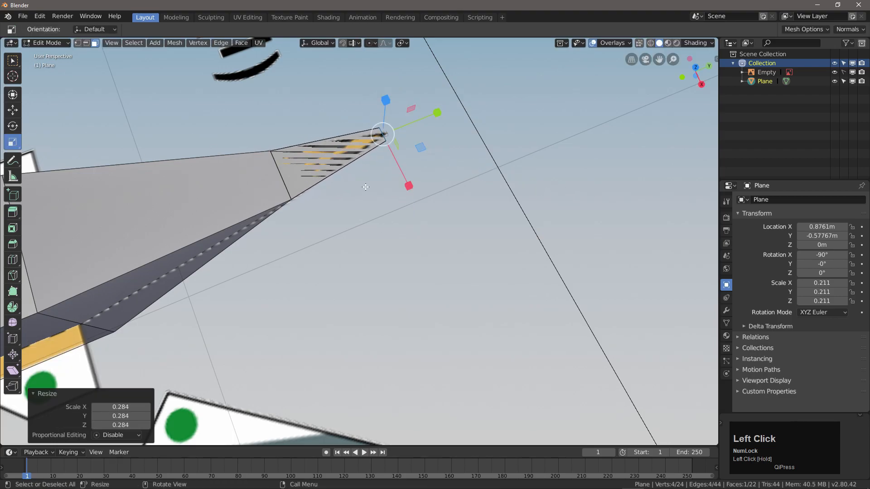
{"action": "left_click", "coordinate": [118, 411]}
{"action": "type", "text": "0"}
{"action": "key", "text": "Tab"}
{"action": "key", "text": "Return"}
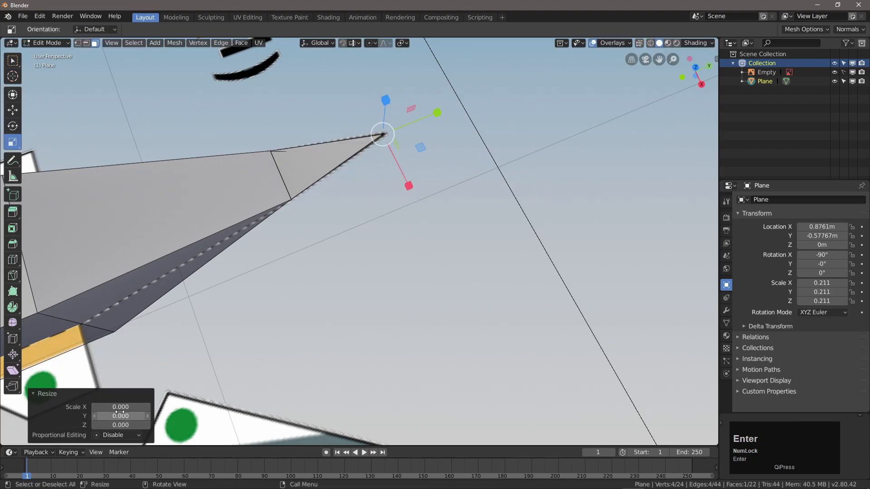
- Remove the double vertices from the entire tower mesh and return to Object Mode
{"action": "scroll", "coordinate": [305, 265], "scroll_direction": "down", "scroll_amount": 5}
{"action": "middle_click_drag", "start_coordinate": [319, 220], "coordinate": [413, 224], "text": "shift"}
{"action": "scroll", "coordinate": [490, 221], "scroll_direction": "down", "scroll_amount": 3}
{"action": "left_click", "coordinate": [77, 42]}
{"action": "key", "text": "a"}
{"action": "key", "text": "a"}
{"action": "right_click", "coordinate": [249, 200]}
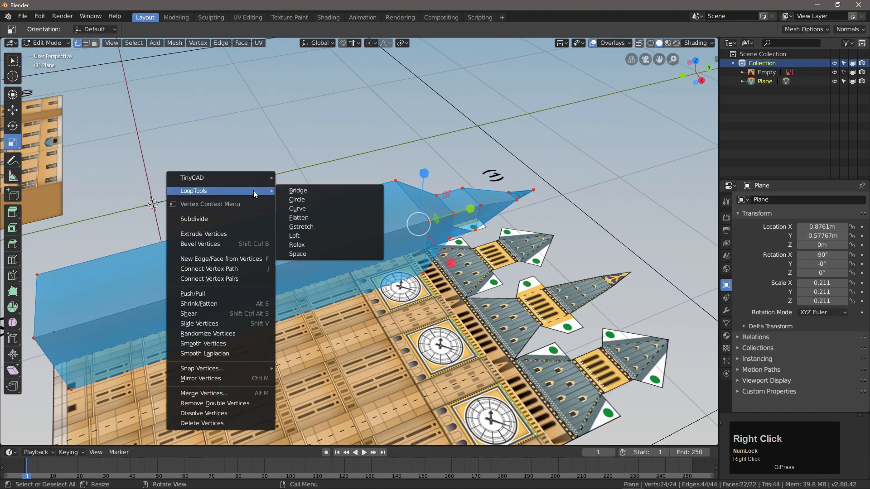
{"action": "left_click", "coordinate": [225, 404]}
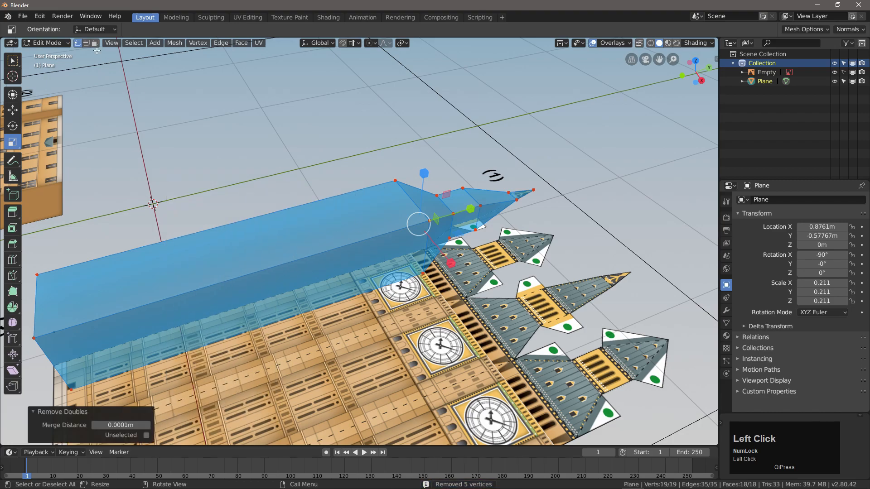
{"action": "left_click", "coordinate": [65, 43]}
{"action": "left_click", "coordinate": [58, 56]}
- Rotate the tower 90° about the X axis so that it stands upright
{"action": "scroll", "coordinate": [450, 190], "scroll_direction": "down", "scroll_amount": 4}
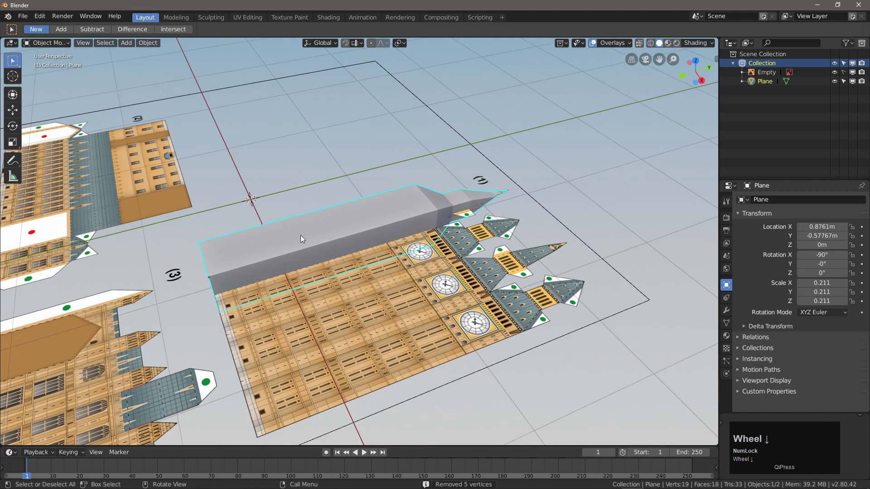
{"action": "left_click", "coordinate": [14, 125]}
{"action": "left_click_drag", "start_coordinate": [184, 241], "coordinate": [128, 330]}
{"action": "scroll", "coordinate": [441, 265], "scroll_direction": "down", "scroll_amount": 4}
{"action": "middle_click_drag", "start_coordinate": [440, 265], "coordinate": [522, 270]}
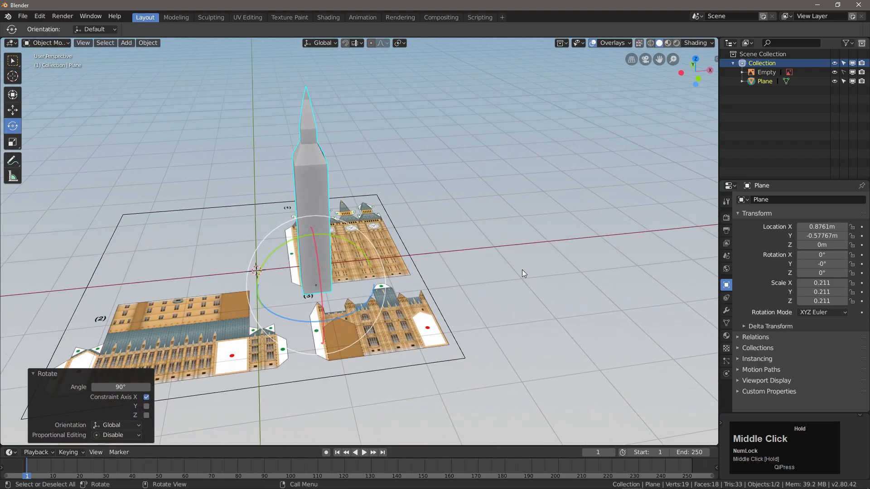
- Add a mesh plane and, in top view, place it over the base of the narrow windowed facade of part (2)
{"action": "middle_click_drag", "start_coordinate": [167, 283], "coordinate": [300, 297]}
{"action": "scroll", "coordinate": [341, 251], "scroll_direction": "up", "scroll_amount": 3}
{"action": "key", "text": "shift+a"}
{"action": "mouse_move", "coordinate": [295, 162]}
{"action": "left_click", "coordinate": [374, 162]}
{"action": "key", "text": "KP_7"}
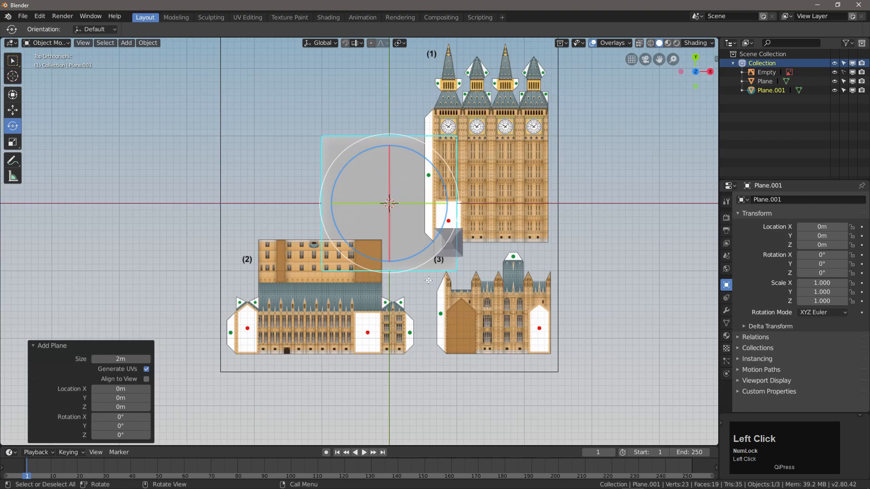
{"action": "key", "text": "g"}
{"action": "left_click", "coordinate": [403, 363]}
{"action": "scroll", "coordinate": [404, 364], "scroll_direction": "up", "scroll_amount": 5}
{"action": "scroll", "coordinate": [404, 364], "scroll_direction": "up", "scroll_amount": 2}
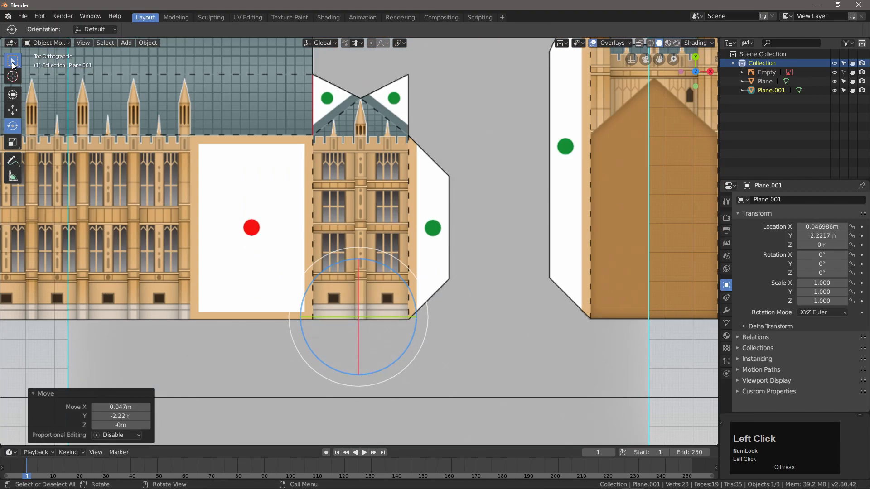
- Scale the plane to 0.165 and position it so its sides match the narrow facade's dashed fold lines
{"action": "left_click", "coordinate": [13, 60]}
{"action": "key", "text": "g"}
{"action": "left_click", "coordinate": [466, 292]}
{"action": "key", "text": "s"}
{"action": "left_click", "coordinate": [406, 324]}
{"action": "scroll", "coordinate": [406, 325], "scroll_direction": "up", "scroll_amount": 3}
{"action": "key", "text": "s"}
{"action": "left_click", "coordinate": [531, 299]}
{"action": "key", "text": "g"}
{"action": "left_click", "coordinate": [518, 299]}
- In Edit Mode, move the whole plane 0.166 m along Y so its lower edge sits on the facade's base line
{"action": "scroll", "coordinate": [373, 307], "scroll_direction": "down", "scroll_amount": 1}
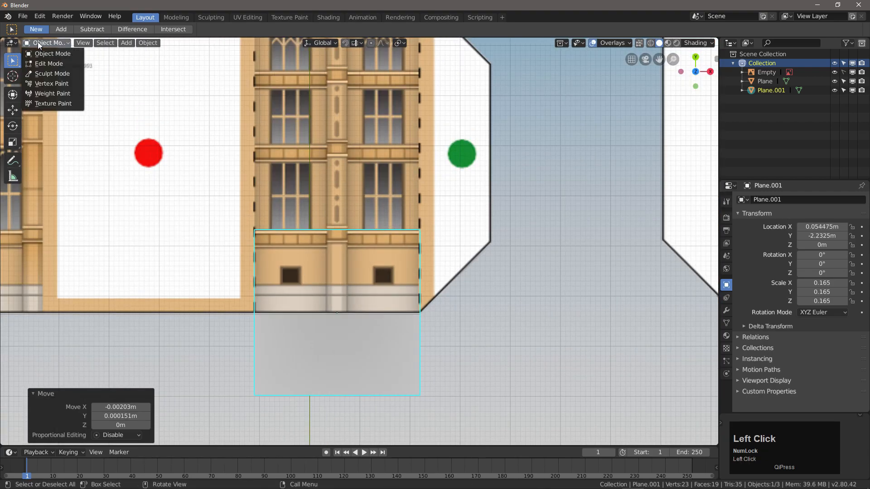
{"action": "left_click", "coordinate": [38, 43]}
{"action": "left_click", "coordinate": [45, 63]}
{"action": "left_click", "coordinate": [12, 111]}
{"action": "left_click_drag", "start_coordinate": [337, 312], "coordinate": [338, 163]}
- Select the plane's upper edge and move it 0.309 m along Y to the foot of the gable
{"action": "scroll", "coordinate": [403, 246], "scroll_direction": "down", "scroll_amount": 2}
{"action": "scroll", "coordinate": [394, 226], "scroll_direction": "up", "scroll_amount": 1}
{"action": "key", "text": "w"}
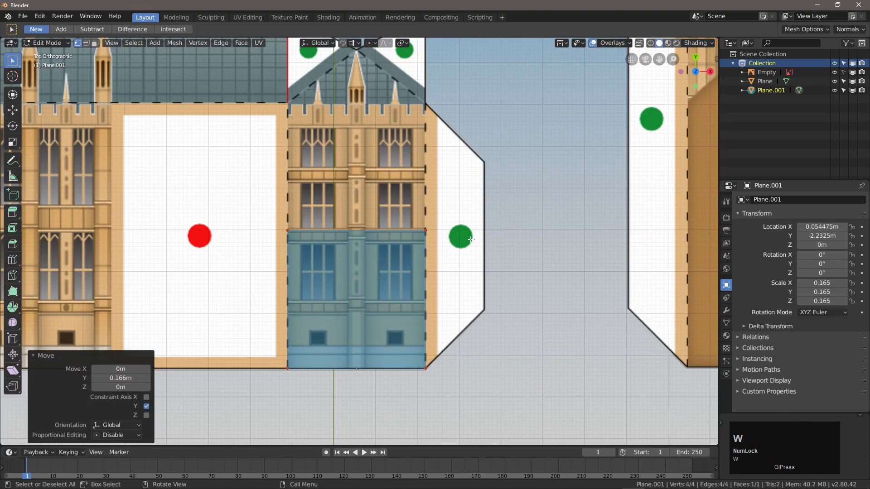
{"action": "left_click_drag", "start_coordinate": [467, 240], "coordinate": [272, 205]}
{"action": "left_click", "coordinate": [13, 110]}
{"action": "left_click_drag", "start_coordinate": [357, 171], "coordinate": [360, 33]}
- Add a single loop cut lengthwise through the middle of the facade plane
{"action": "middle_click_drag", "start_coordinate": [372, 363], "coordinate": [404, 349]}
{"action": "scroll", "coordinate": [404, 349], "scroll_direction": "down", "scroll_amount": 2}
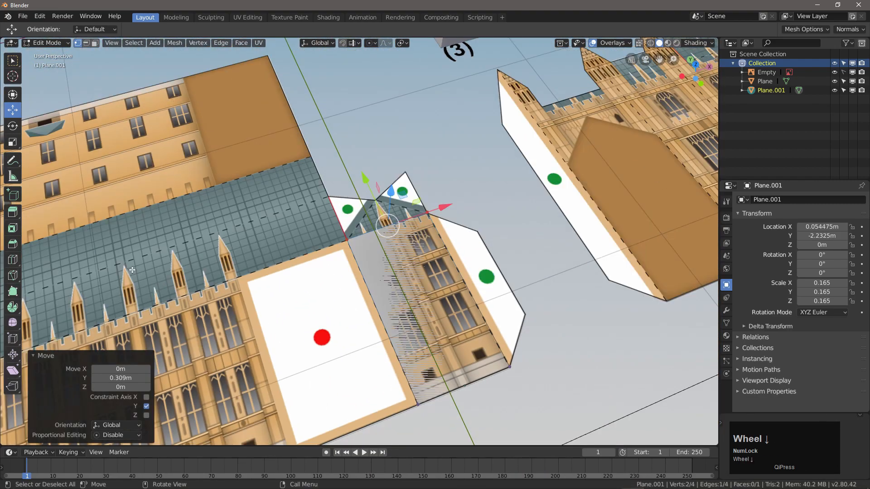
{"action": "left_click", "coordinate": [13, 259]}
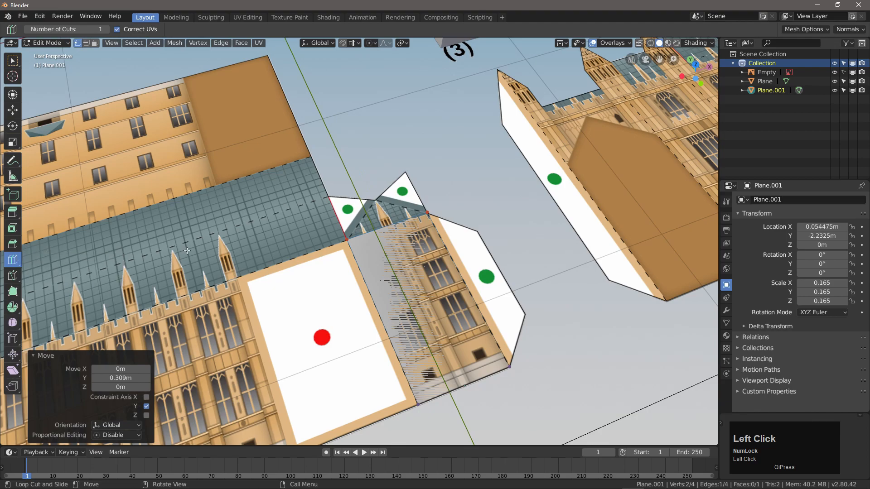
{"action": "left_click", "coordinate": [396, 236]}
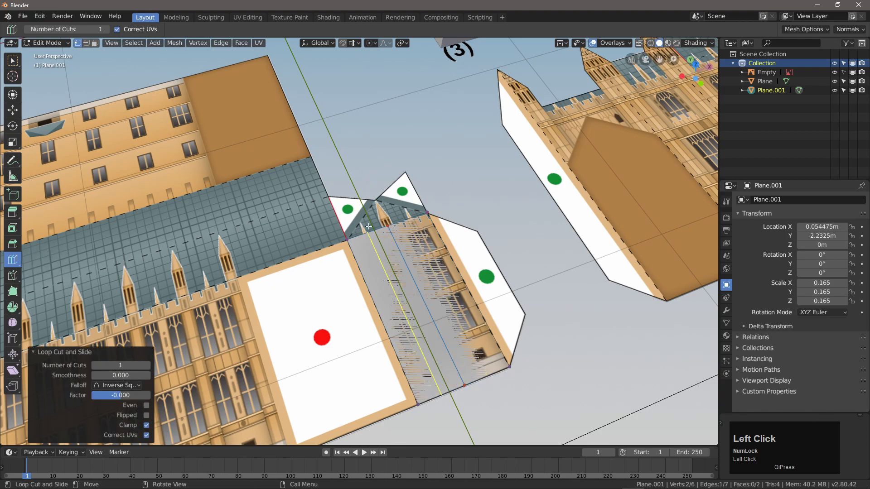
- Move the loop cut's upper vertex along Y to the gable's peak, checking in top view, and return to Object Mode
{"action": "left_click", "coordinate": [12, 110]}
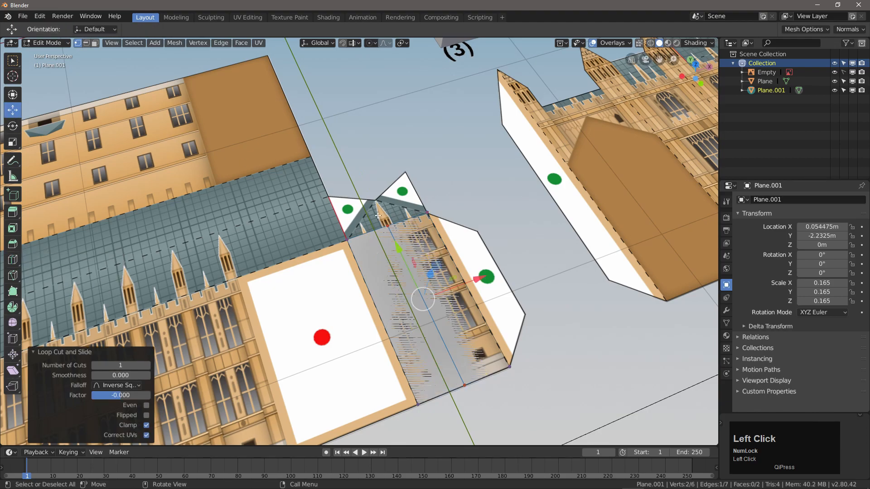
{"action": "left_click", "coordinate": [388, 225]}
{"action": "left_click_drag", "start_coordinate": [366, 179], "coordinate": [361, 139]}
{"action": "key", "text": "KP_7"}
{"action": "scroll", "coordinate": [378, 212], "scroll_direction": "up", "scroll_amount": 6}
{"action": "scroll", "coordinate": [383, 222], "scroll_direction": "down", "scroll_amount": 5}
{"action": "left_click", "coordinate": [47, 43]}
{"action": "left_click", "coordinate": [50, 50]}
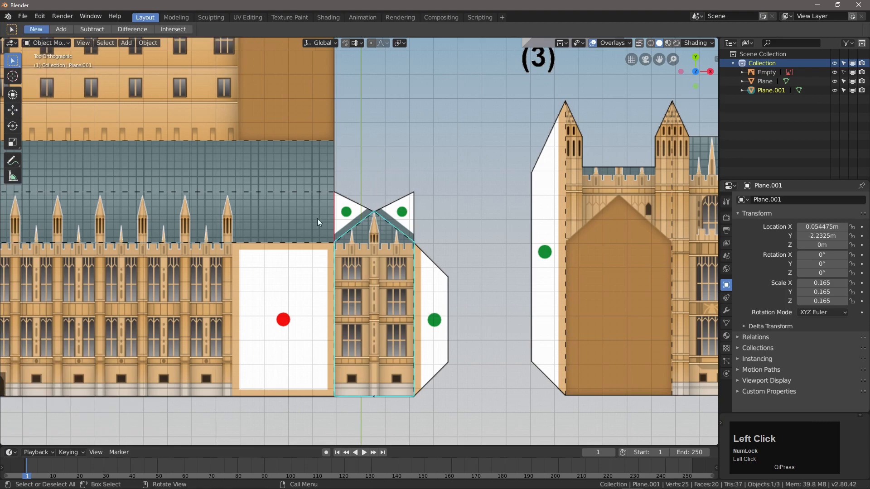
- Rotate the gable outline 90° about the X axis and move it along Y to the roof of part (2)
{"action": "middle_click_drag", "start_coordinate": [272, 204], "coordinate": [336, 249]}
{"action": "left_click", "coordinate": [13, 126]}
{"action": "left_click_drag", "start_coordinate": [224, 317], "coordinate": [191, 422], "text": "ctrl"}
{"action": "left_click", "coordinate": [13, 110]}
{"action": "left_click_drag", "start_coordinate": [308, 342], "coordinate": [521, 190]}
- Rotate the upright gable outline 90° about the Z axis and align it with the end of part (2)'s long facade
{"action": "left_click", "coordinate": [12, 125]}
{"action": "middle_click_drag", "start_coordinate": [351, 274], "coordinate": [409, 328]}
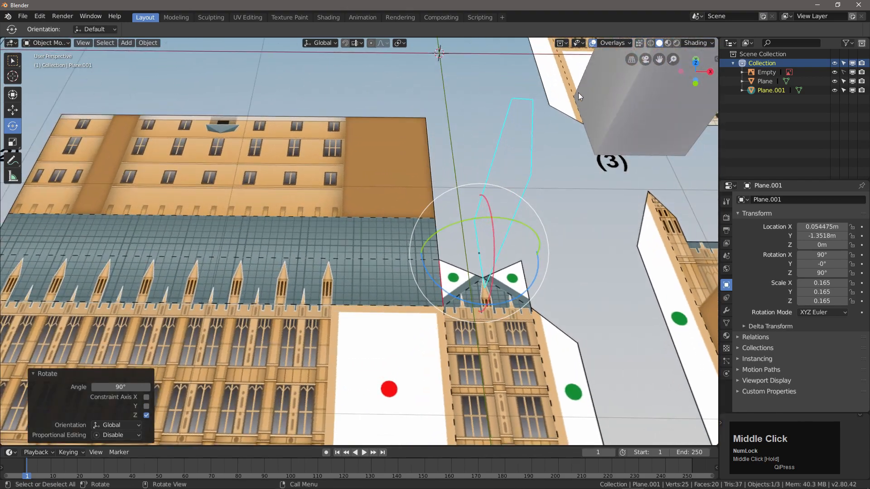
{"action": "left_click", "coordinate": [12, 110]}
{"action": "left_click_drag", "start_coordinate": [540, 253], "coordinate": [499, 252]}
{"action": "left_click", "coordinate": [695, 63]}
{"action": "scroll", "coordinate": [433, 209], "scroll_direction": "up", "scroll_amount": 6}
{"action": "left_click_drag", "start_coordinate": [591, 146], "coordinate": [590, 171]}
{"action": "middle_click_drag", "start_coordinate": [590, 172], "coordinate": [470, 240]}
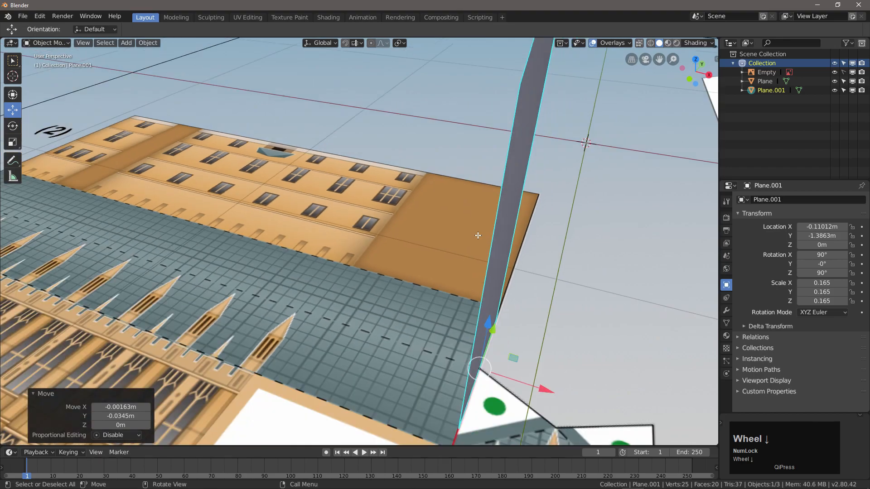
- In Edit Mode, extrude the whole gable outline -1.83 m along X to the far end of the long facade
{"action": "scroll", "coordinate": [470, 240], "scroll_direction": "down", "scroll_amount": 2}
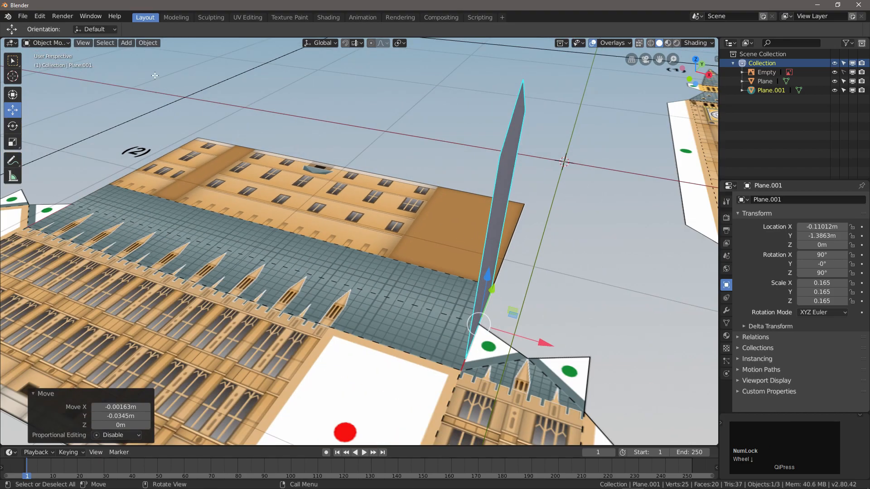
{"action": "left_click", "coordinate": [55, 42]}
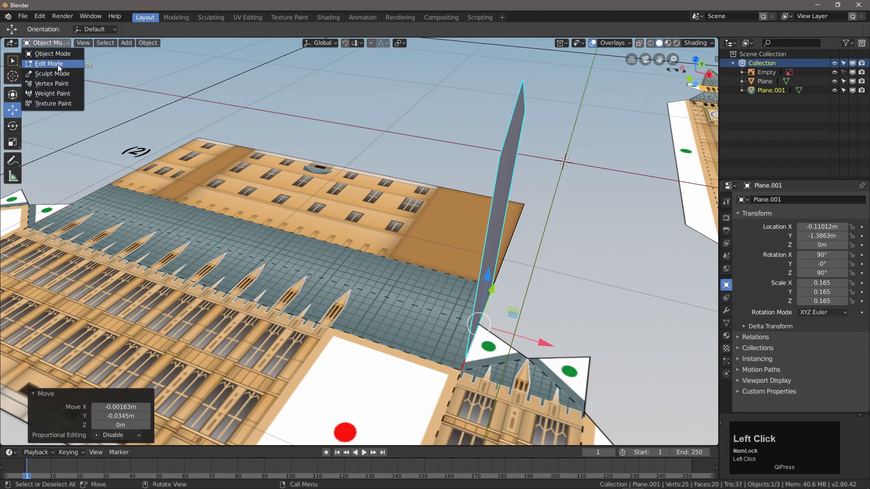
{"action": "left_click", "coordinate": [58, 65]}
{"action": "scroll", "coordinate": [358, 205], "scroll_direction": "down", "scroll_amount": 3}
{"action": "key", "text": "a"}
{"action": "key", "text": "a"}
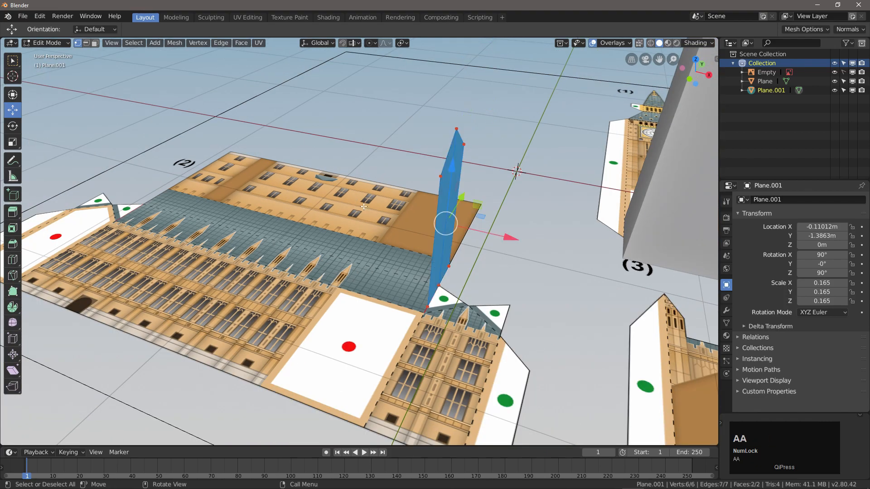
{"action": "left_click", "coordinate": [12, 211]}
{"action": "left_click_drag", "start_coordinate": [537, 243], "coordinate": [213, 217]}
{"action": "middle_click_drag", "start_coordinate": [213, 255], "coordinate": [242, 228]}
{"action": "middle_click_drag", "start_coordinate": [241, 229], "coordinate": [336, 251], "text": "shift"}
{"action": "scroll", "coordinate": [337, 251], "scroll_direction": "up", "scroll_amount": 2}
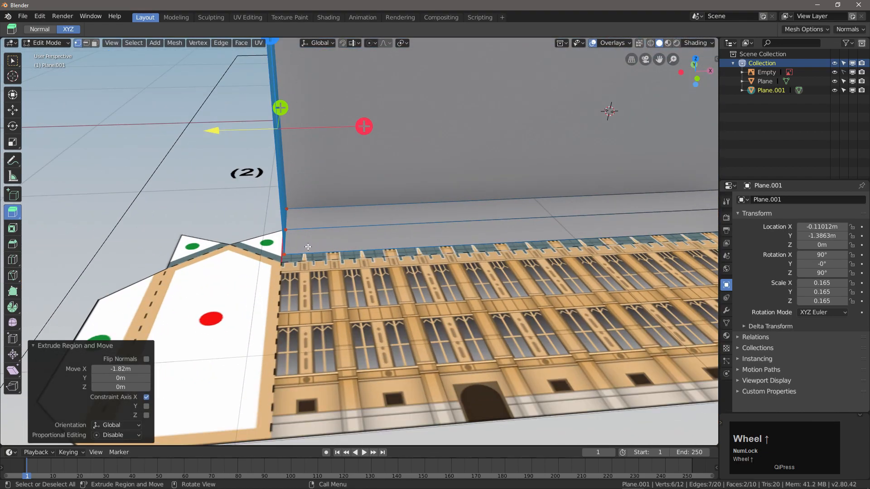
{"action": "left_click_drag", "start_coordinate": [208, 130], "coordinate": [186, 132]}
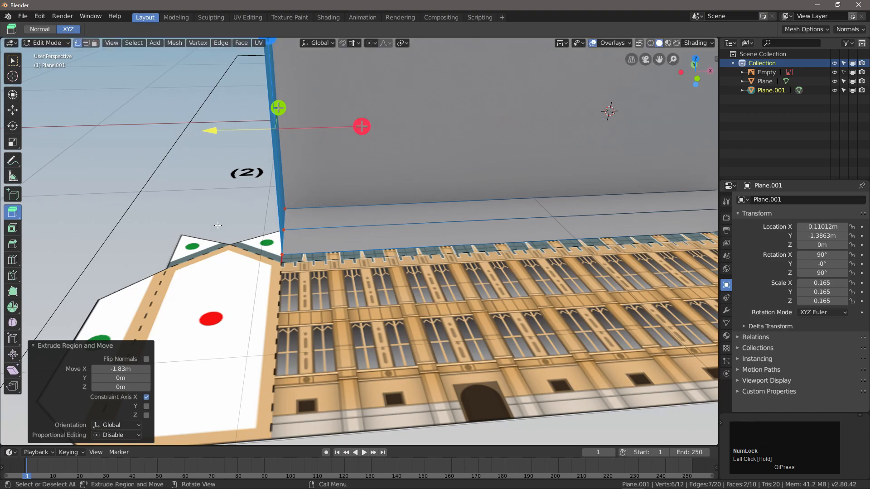
- Recalculate the normals of the entire extruded building mesh and return to Object Mode
{"action": "scroll", "coordinate": [231, 224], "scroll_direction": "down", "scroll_amount": 3}
{"action": "scroll", "coordinate": [549, 159], "scroll_direction": "up", "scroll_amount": 1}
{"action": "key", "text": "a"}
{"action": "left_click", "coordinate": [173, 44]}
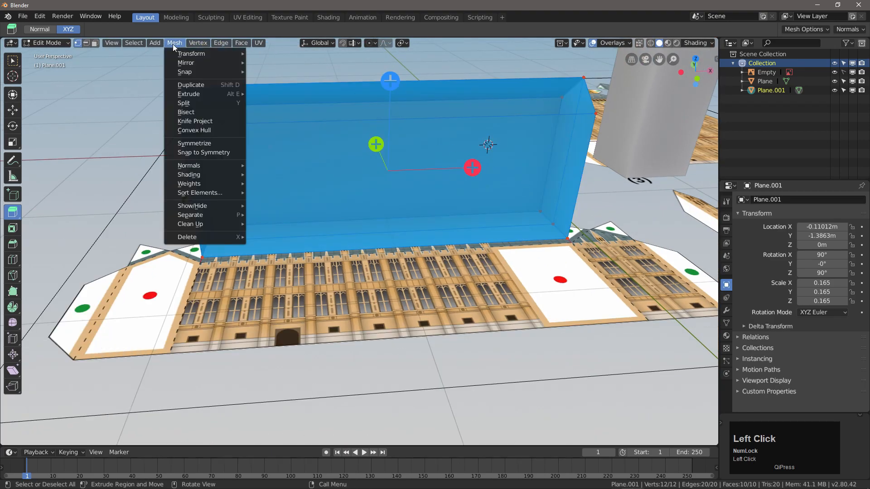
{"action": "mouse_move", "coordinate": [227, 165]}
{"action": "left_click", "coordinate": [297, 166]}
{"action": "middle_click_drag", "start_coordinate": [331, 177], "coordinate": [452, 231]}
{"action": "key", "text": "Tab"}
- Add another mesh plane and, in top view, move it to the base of the brown gable-shaped section of part (3)
{"action": "scroll", "coordinate": [272, 247], "scroll_direction": "down", "scroll_amount": 6}
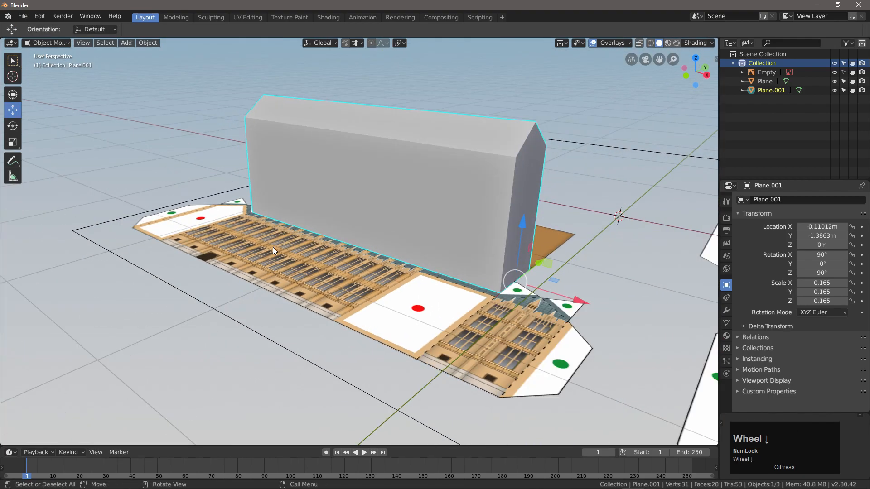
{"action": "middle_click_drag", "start_coordinate": [325, 258], "coordinate": [384, 301]}
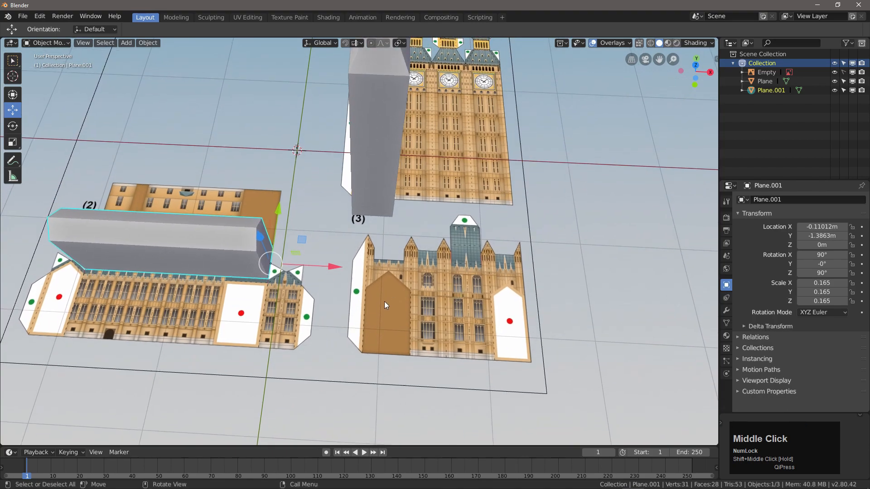
{"action": "key", "text": "shift+a"}
{"action": "mouse_move", "coordinate": [230, 151]}
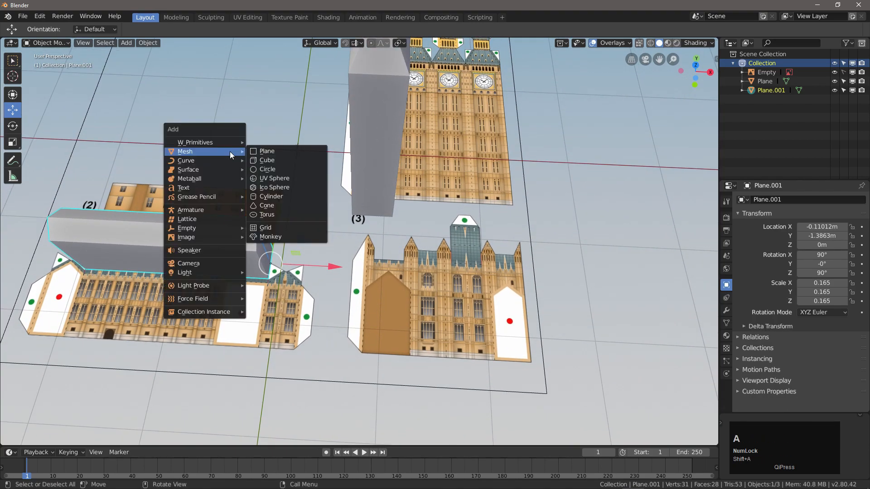
{"action": "left_click", "coordinate": [317, 145]}
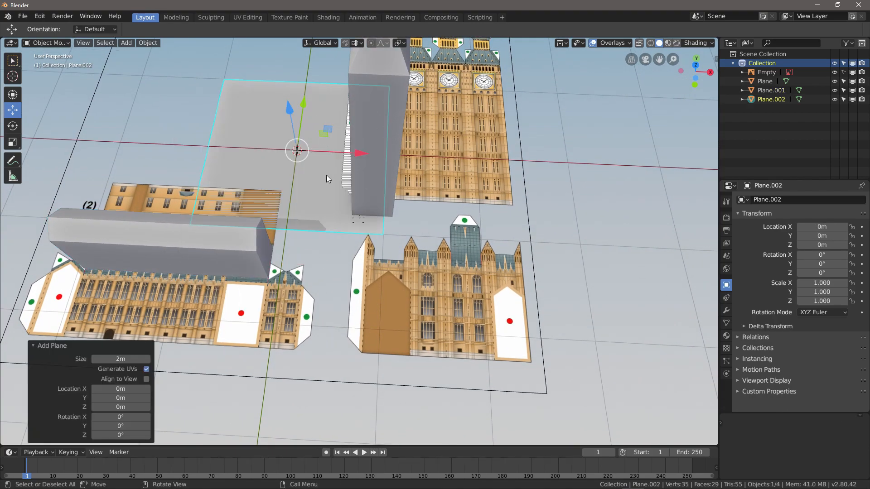
{"action": "left_click", "coordinate": [516, 186]}
{"action": "left_click", "coordinate": [697, 66]}
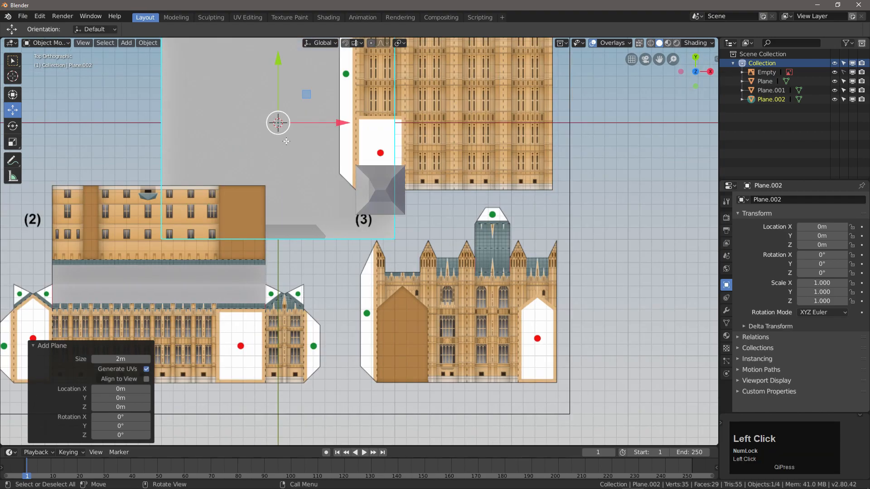
{"action": "key", "text": "g"}
{"action": "left_click", "coordinate": [644, 394]}
- Scale the new plane to 0.220 and align it with the brown section's dashed side lines and base line
{"action": "key", "text": "s"}
{"action": "left_click", "coordinate": [453, 373]}
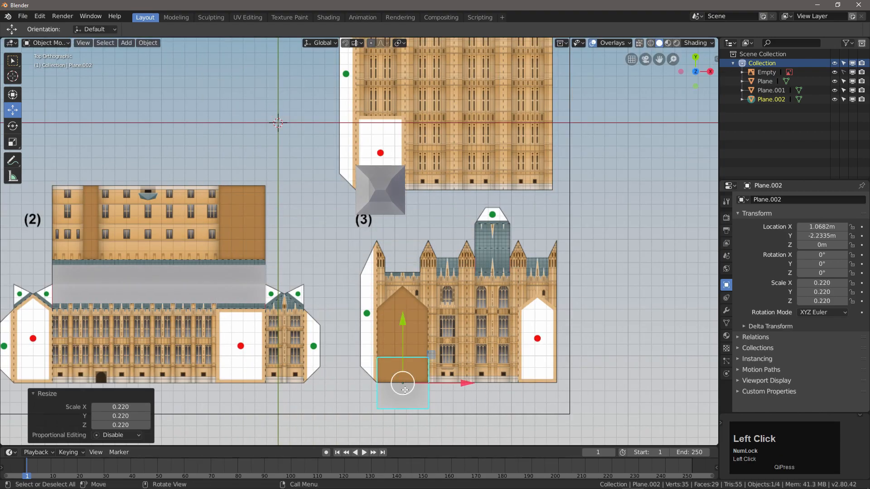
{"action": "scroll", "coordinate": [453, 373], "scroll_direction": "up", "scroll_amount": 7}
{"action": "key", "text": "g"}
{"action": "left_click", "coordinate": [531, 303]}
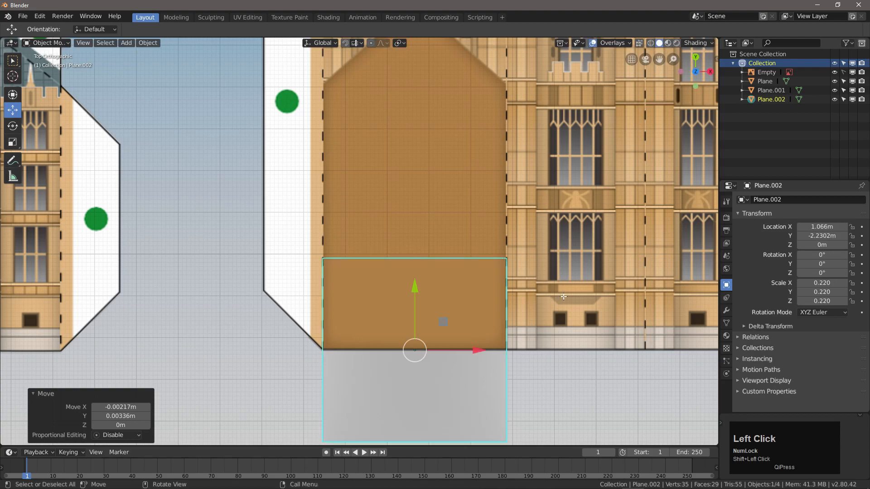
- In Edit Mode, select the plane's upper edge and move it 0.726 m along Y to the roof line between the turrets
{"action": "scroll", "coordinate": [499, 299], "scroll_direction": "down", "scroll_amount": 2}
{"action": "middle_click_drag", "start_coordinate": [498, 299], "coordinate": [492, 296], "text": "shift"}
{"action": "left_click", "coordinate": [60, 44]}
{"action": "left_click", "coordinate": [45, 53]}
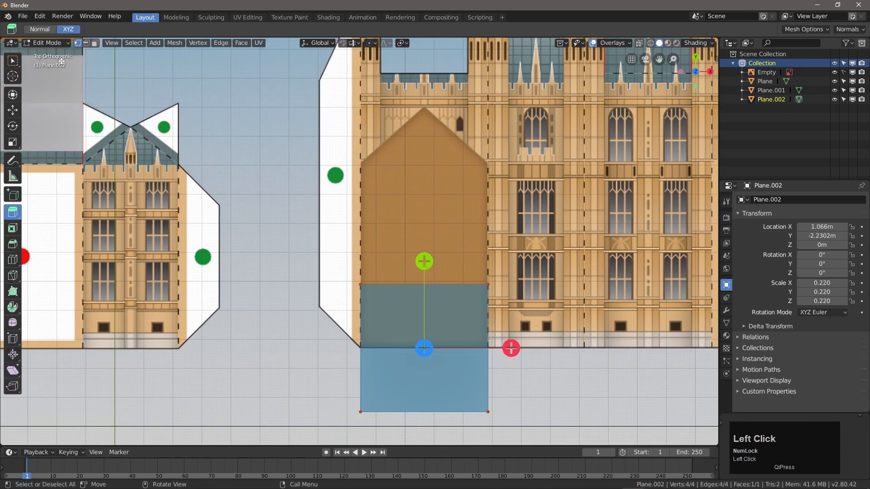
{"action": "key", "text": "w"}
{"action": "left_click", "coordinate": [175, 192]}
{"action": "left_click", "coordinate": [13, 110]}
{"action": "left_click_drag", "start_coordinate": [426, 221], "coordinate": [425, 412]}
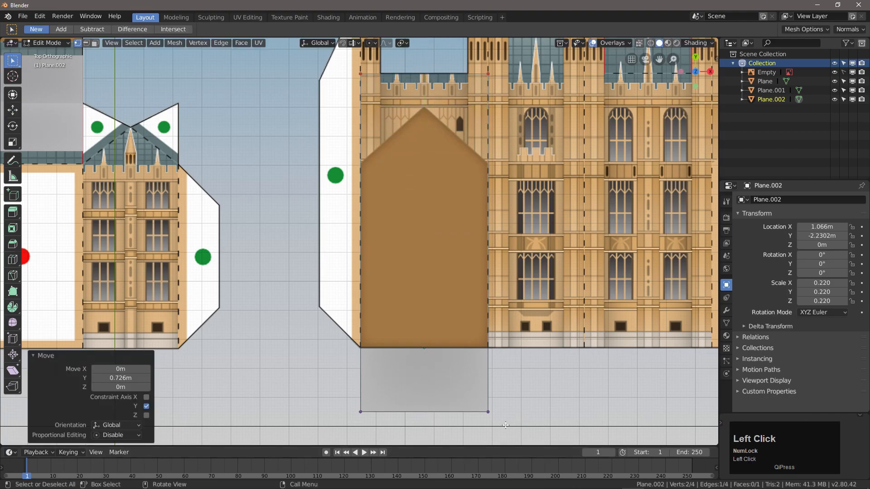
- Move the plane's lower edge up along Y onto the base line of part (3)
{"action": "left_click_drag", "start_coordinate": [422, 351], "coordinate": [425, 289]}
{"action": "scroll", "coordinate": [424, 289], "scroll_direction": "down", "scroll_amount": 2}
{"action": "left_click", "coordinate": [13, 61]}
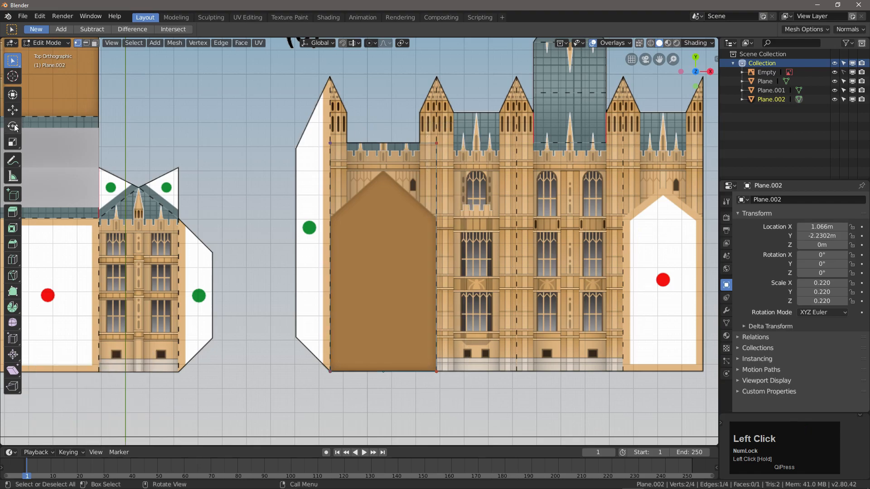
- Extrude the right edge of the plane 0.331 m along X to the next turret's dashed fold line
{"action": "left_click", "coordinate": [13, 212]}
{"action": "left_click_drag", "start_coordinate": [526, 256], "coordinate": [607, 260]}
{"action": "scroll", "coordinate": [434, 152], "scroll_direction": "down", "scroll_amount": 1}
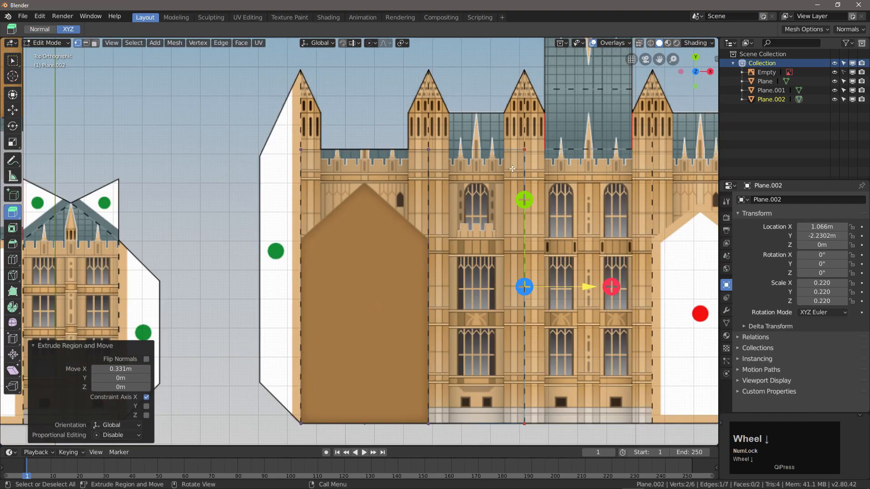
- Extrude the upper edges of both wall sections 0.126 m along Y to the turret bases
{"action": "key", "text": "w"}
{"action": "left_click_drag", "start_coordinate": [548, 181], "coordinate": [198, 127]}
{"action": "left_click", "coordinate": [13, 211]}
{"action": "left_click_drag", "start_coordinate": [419, 403], "coordinate": [421, 433]}
{"action": "key", "text": "space"}
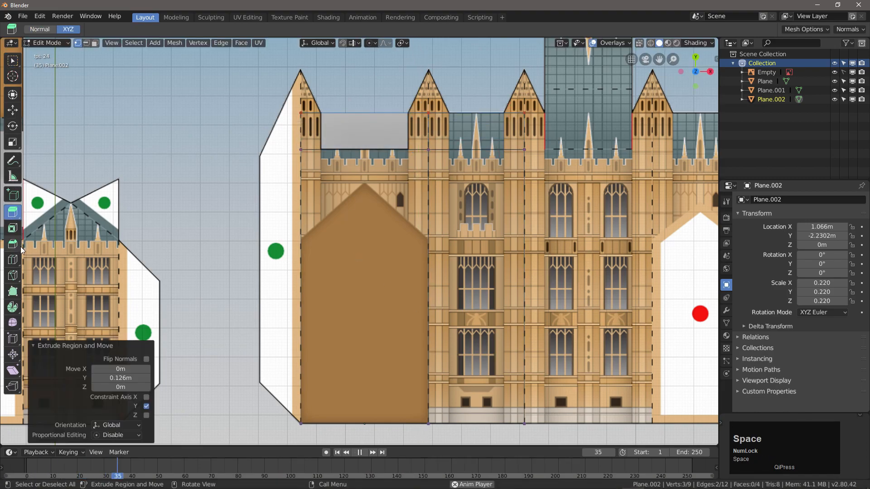
{"action": "left_click", "coordinate": [338, 453]}
- Add one centred vertical loop cut to each of the two wall sections
{"action": "left_click", "coordinate": [11, 262]}
{"action": "left_click", "coordinate": [365, 131]}
{"action": "left_click", "coordinate": [476, 131]}
- Bevel both centre cuts so the resulting edge pairs line up with the inner sides of the turrets, using 0.680 for the wider section
{"action": "left_click", "coordinate": [12, 61]}
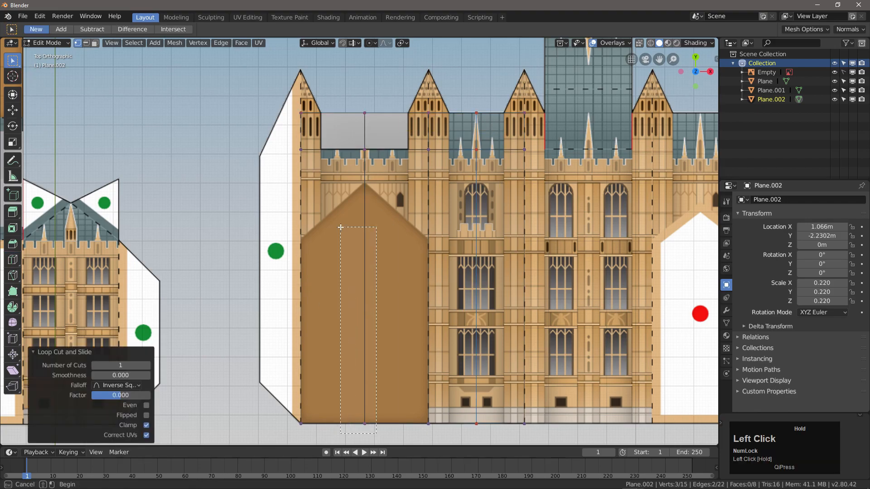
{"action": "left_click", "coordinate": [13, 244]}
{"action": "left_click_drag", "start_coordinate": [444, 261], "coordinate": [599, 259]}
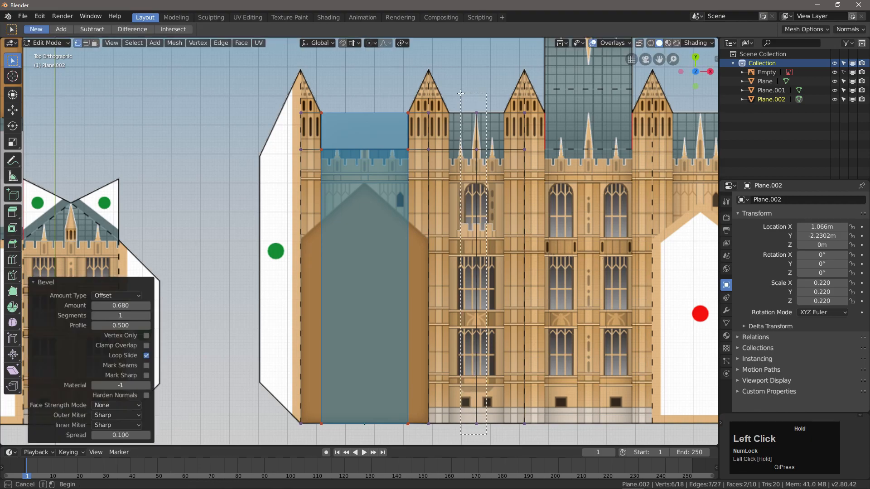
{"action": "left_click", "coordinate": [476, 272]}
{"action": "left_click_drag", "start_coordinate": [477, 228], "coordinate": [623, 238]}
- Select the three upper vertices on the turret centre lines and move them up along Y to the turret peaks
{"action": "key", "text": "w"}
{"action": "left_click", "coordinate": [429, 113], "text": "shift"}
{"action": "left_click", "coordinate": [524, 113], "text": "shift"}
{"action": "left_click", "coordinate": [13, 110]}
{"action": "left_click_drag", "start_coordinate": [418, 53], "coordinate": [418, 10]}
- Delete the upper edge between the first and second turrets to open the notch above the wider wall section
{"action": "left_click", "coordinate": [321, 113]}
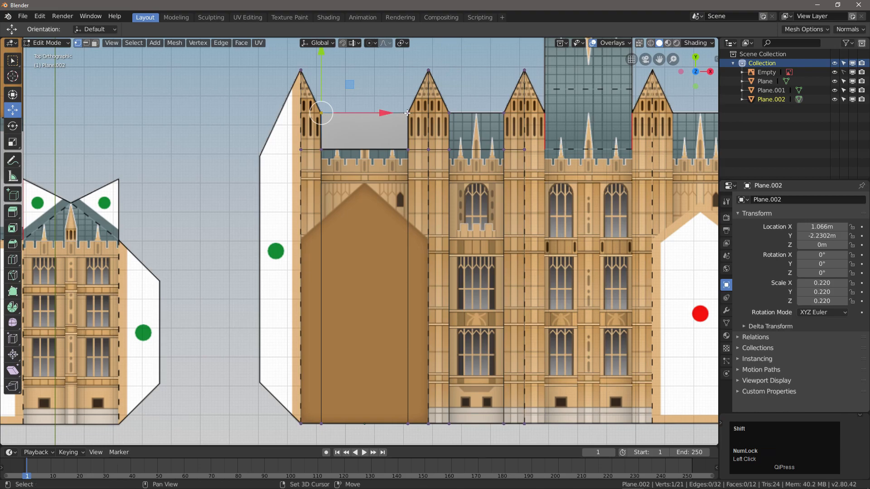
{"action": "key", "text": "x"}
{"action": "left_click", "coordinate": [295, 147]}
- Return to Object Mode and rotate the wall 90° about X so it stands upright
{"action": "left_click", "coordinate": [47, 43]}
{"action": "left_click", "coordinate": [46, 48]}
{"action": "middle_click_drag", "start_coordinate": [500, 315], "coordinate": [406, 243]}
{"action": "left_click", "coordinate": [406, 244]}
{"action": "left_click", "coordinate": [13, 126]}
{"action": "left_click_drag", "start_coordinate": [309, 197], "coordinate": [254, 307]}
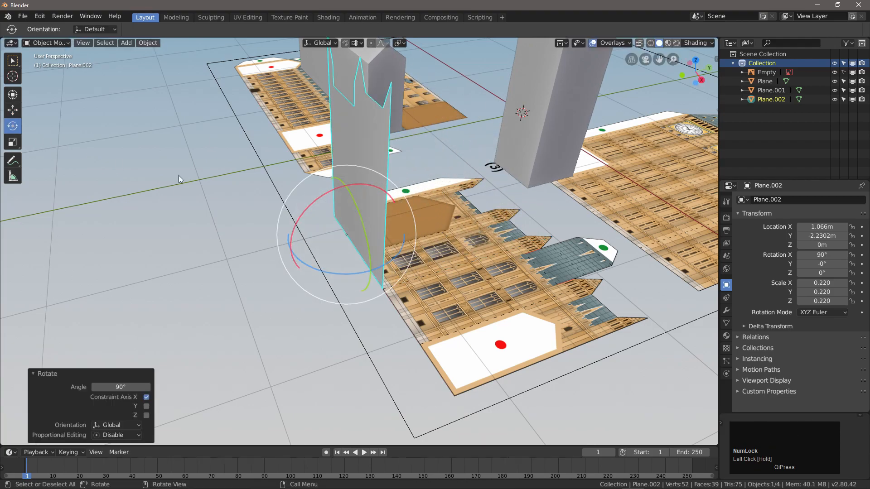
- In Edit Mode, select the narrower wall section with a shared fold-line vertex as the active one, and set the pivot point to Active Element
{"action": "left_click", "coordinate": [51, 44]}
{"action": "left_click", "coordinate": [51, 62]}
{"action": "middle_click_drag", "start_coordinate": [197, 263], "coordinate": [376, 265], "text": "shift"}
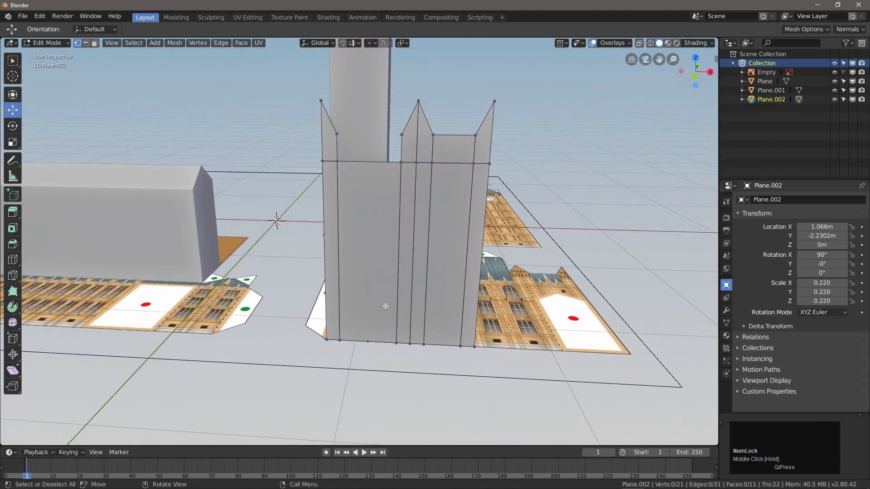
{"action": "left_click", "coordinate": [12, 60]}
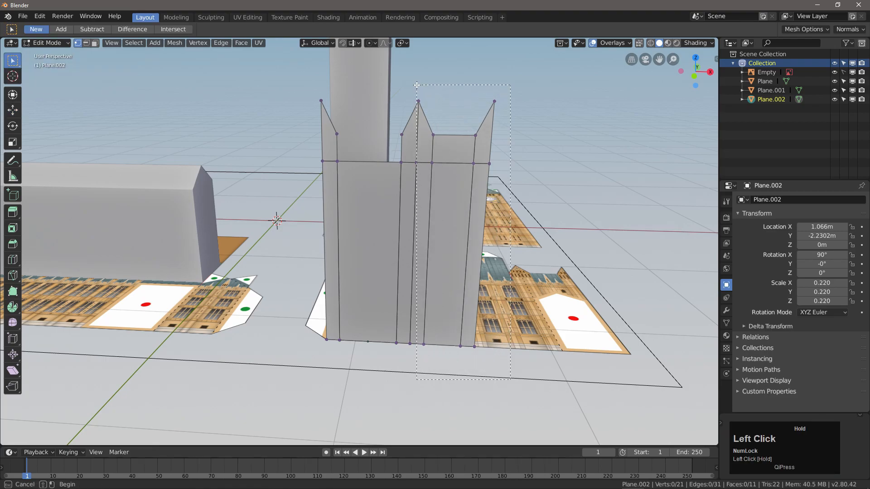
{"action": "left_click_drag", "start_coordinate": [411, 84], "coordinate": [411, 85]}
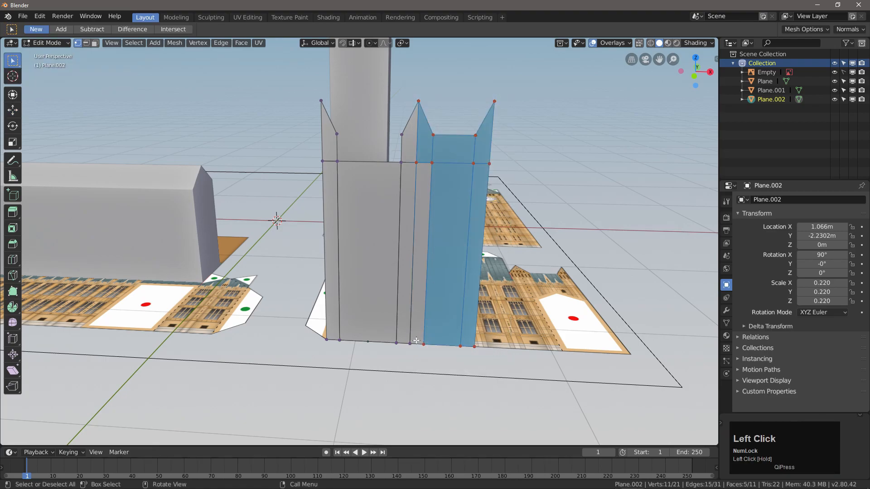
{"action": "left_click", "coordinate": [409, 344], "text": "shift"}
{"action": "left_click", "coordinate": [416, 164], "text": "shift"}
{"action": "left_click", "coordinate": [417, 166], "text": "shift"}
{"action": "scroll", "coordinate": [413, 169], "scroll_direction": "up", "scroll_amount": 2}
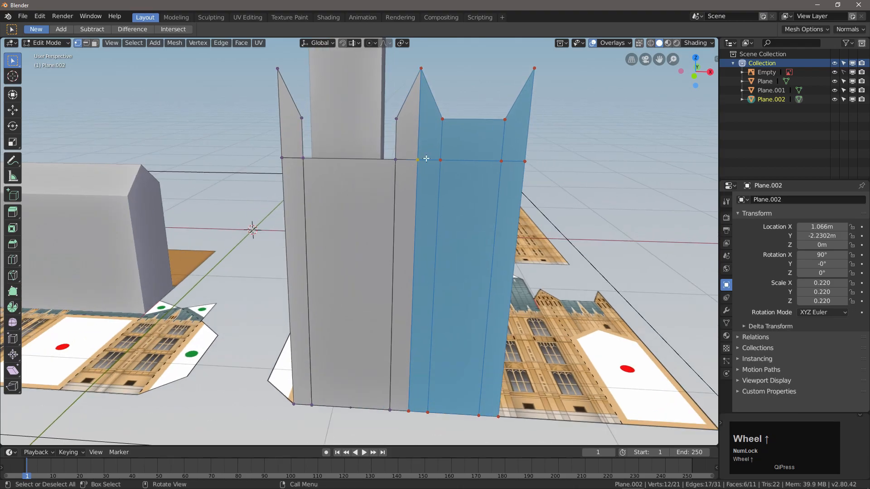
{"action": "mouse_move", "coordinate": [490, 288]}
{"action": "middle_mouse_down", "text": "shift"}
{"action": "mouse_move", "coordinate": [330, 190]}
{"action": "mouse_move", "coordinate": [394, 192]}
{"action": "middle_mouse_up", "text": "shift"}
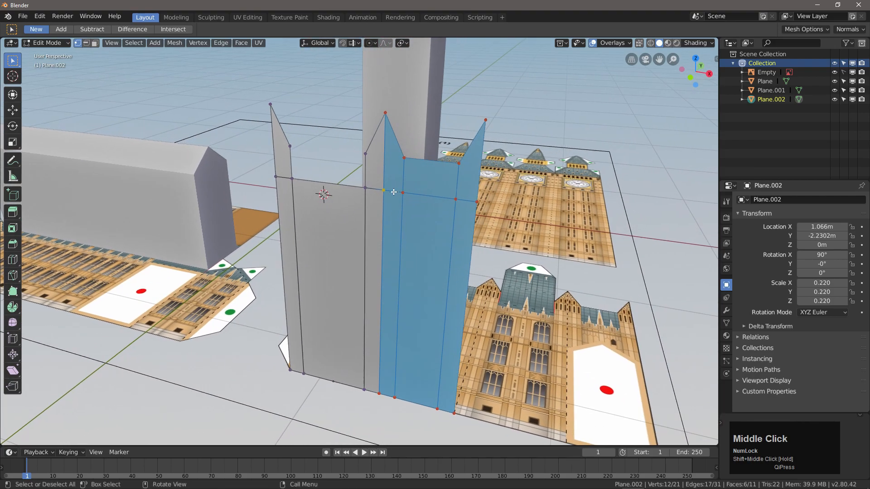
{"action": "left_click", "coordinate": [404, 43]}
{"action": "left_click", "coordinate": [397, 108]}
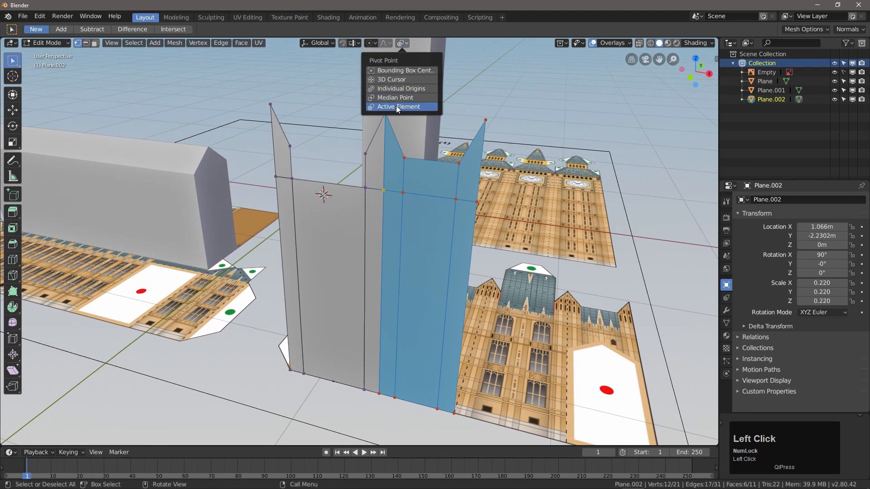
- Rotate the selected narrower wall section 90° about Z to form a side wall of the tower
{"action": "left_click", "coordinate": [13, 110]}
{"action": "left_click", "coordinate": [13, 126]}
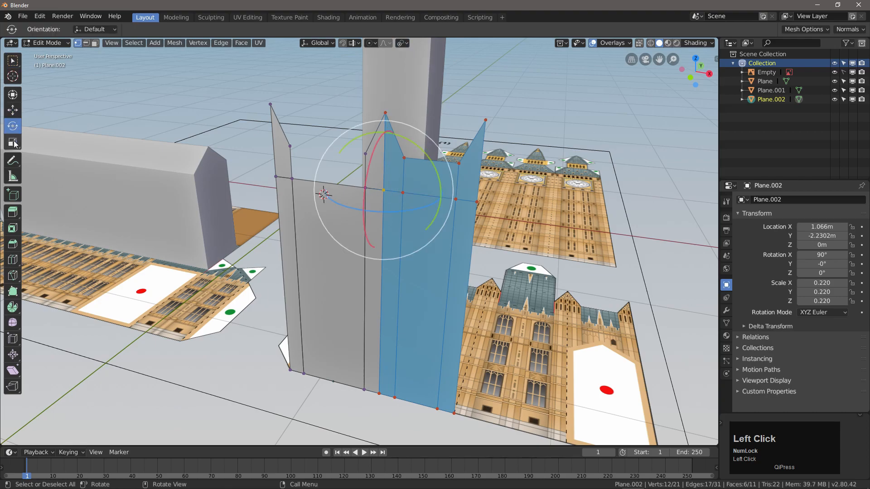
{"action": "left_click", "coordinate": [13, 143]}
{"action": "left_click", "coordinate": [14, 127]}
{"action": "middle_click_drag", "start_coordinate": [516, 256], "coordinate": [426, 271]}
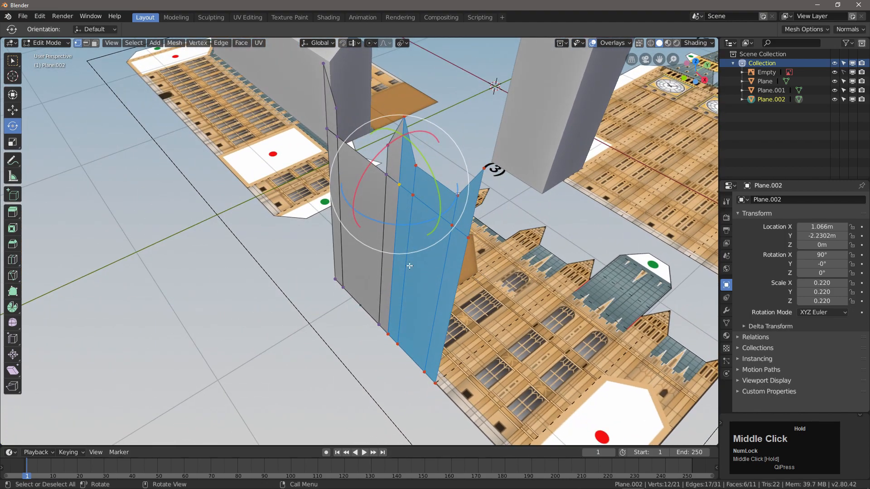
{"action": "left_click_drag", "start_coordinate": [383, 224], "coordinate": [471, 218]}
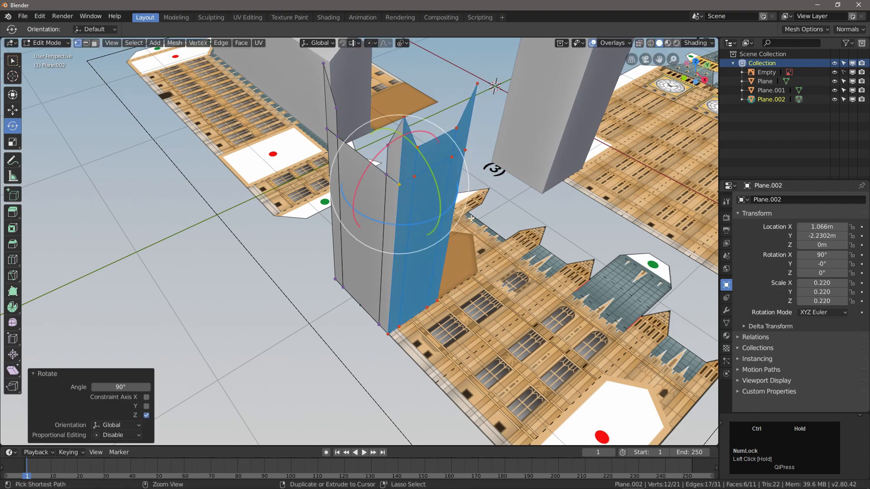
- Turn on Vertex snapping and duplicate the side wall -0.439 m along X onto the opposite edge of the front wall
{"action": "left_click", "coordinate": [344, 44]}
{"action": "left_click", "coordinate": [354, 44]}
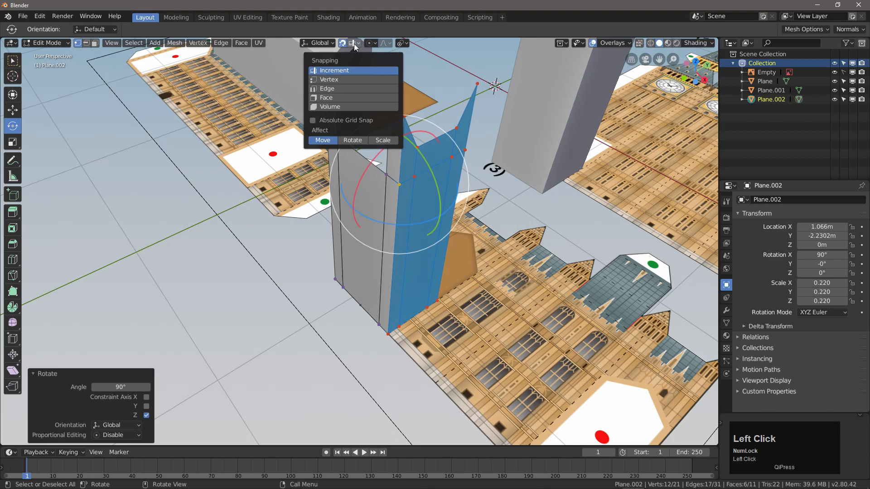
{"action": "left_click", "coordinate": [339, 80]}
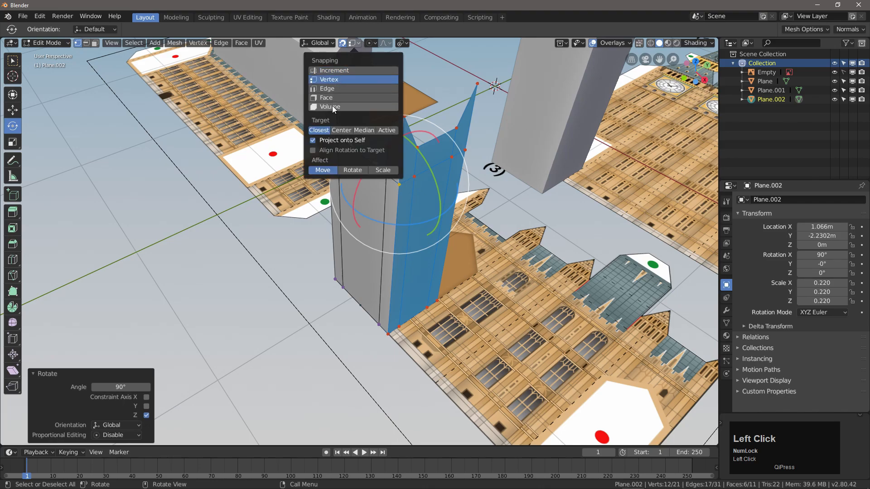
{"action": "middle_click_drag", "start_coordinate": [394, 254], "coordinate": [414, 266]}
{"action": "key", "text": "shift+d"}
{"action": "left_click", "coordinate": [432, 259]}
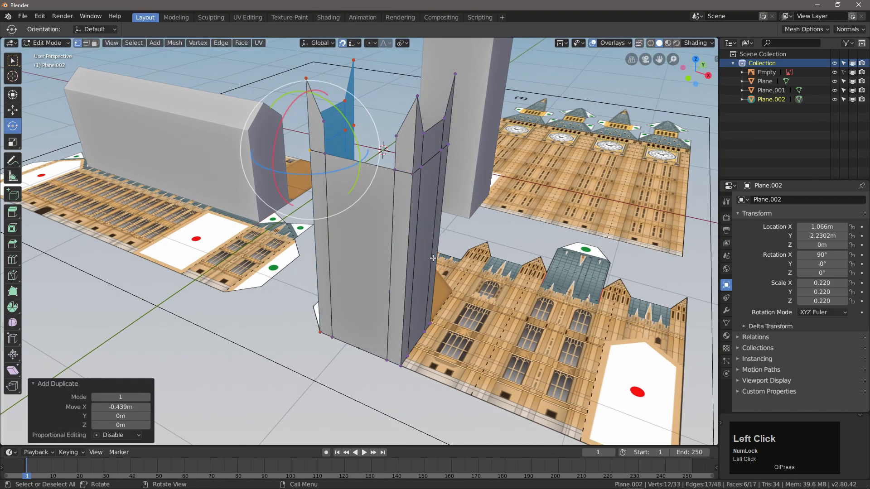
- Select all front wall faces including the turret tips and duplicate them 0.331 m along Y as the back wall
{"action": "left_click", "coordinate": [95, 44]}
{"action": "key", "text": "w"}
{"action": "left_click", "coordinate": [401, 244]}
{"action": "left_click", "coordinate": [366, 224], "text": "shift"}
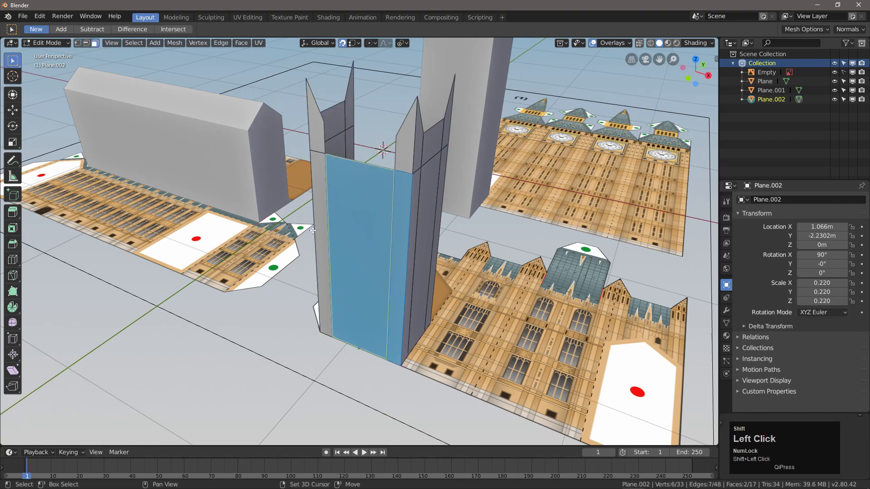
{"action": "left_click", "coordinate": [320, 181], "text": "shift"}
{"action": "left_click", "coordinate": [318, 135], "text": "shift"}
{"action": "left_click", "coordinate": [415, 155], "text": "shift"}
{"action": "middle_click_drag", "start_coordinate": [397, 214], "coordinate": [369, 241]}
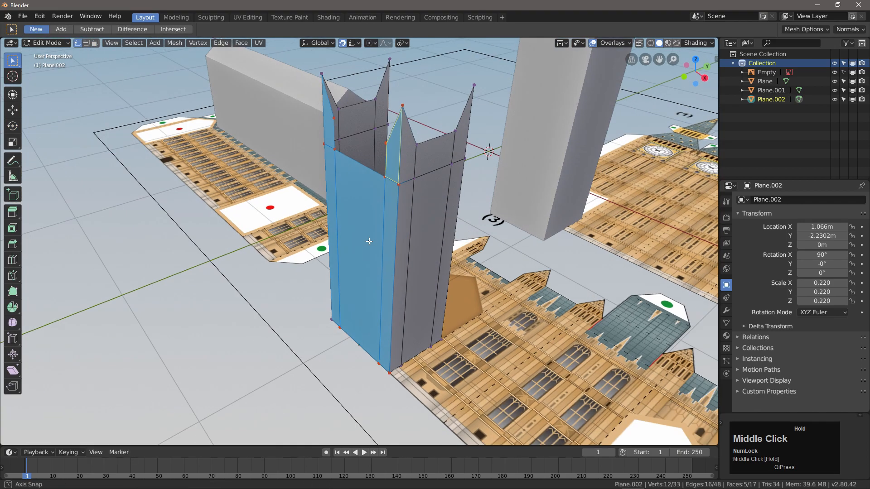
{"action": "key", "text": "shift+d"}
{"action": "left_click", "coordinate": [451, 209]}
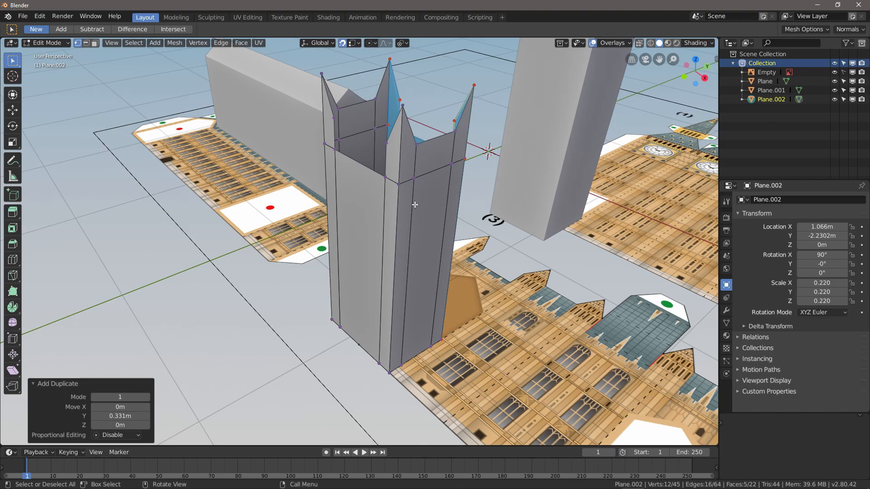
- Remove double vertices across the whole tower mesh and recalculate its normals to the outside
{"action": "middle_click_drag", "start_coordinate": [414, 204], "coordinate": [452, 223]}
{"action": "key", "text": "a"}
{"action": "right_click", "coordinate": [406, 167]}
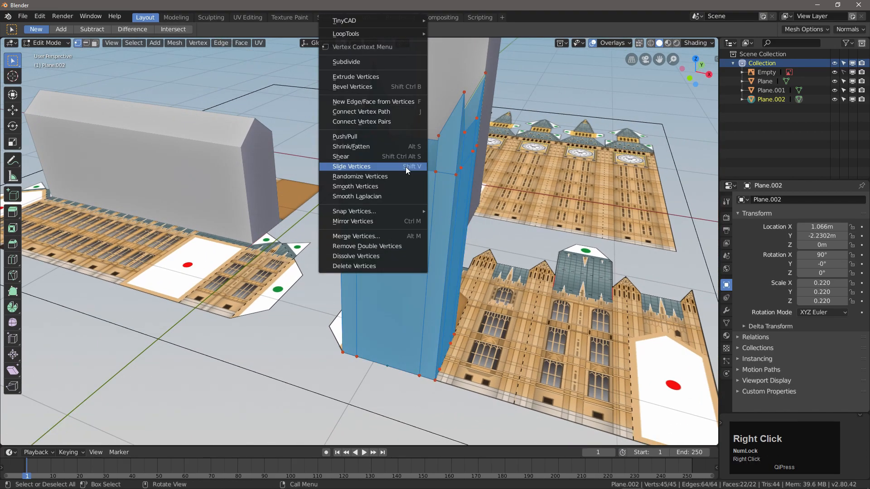
{"action": "left_click", "coordinate": [373, 247]}
{"action": "left_click", "coordinate": [175, 42]}
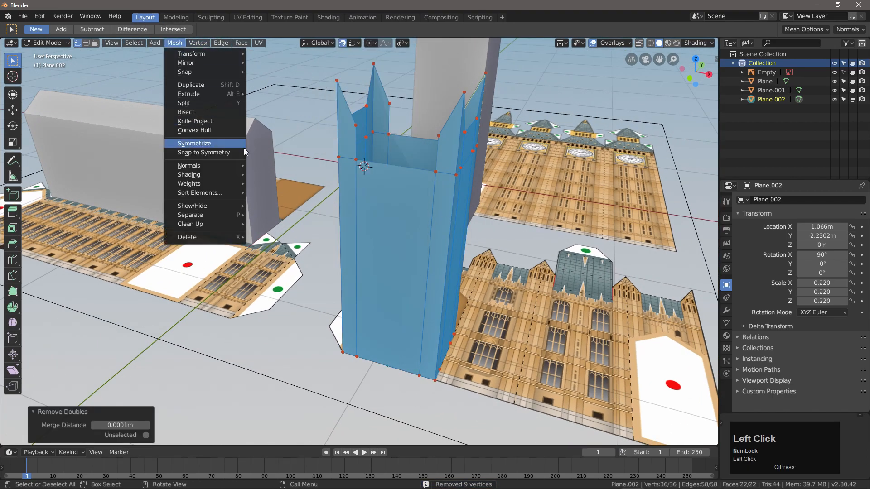
{"action": "mouse_move", "coordinate": [221, 166]}
{"action": "left_click", "coordinate": [288, 165]}
- Fill a roof face between the upper edges of the front and back walls
{"action": "middle_click_drag", "start_coordinate": [406, 186], "coordinate": [325, 156]}
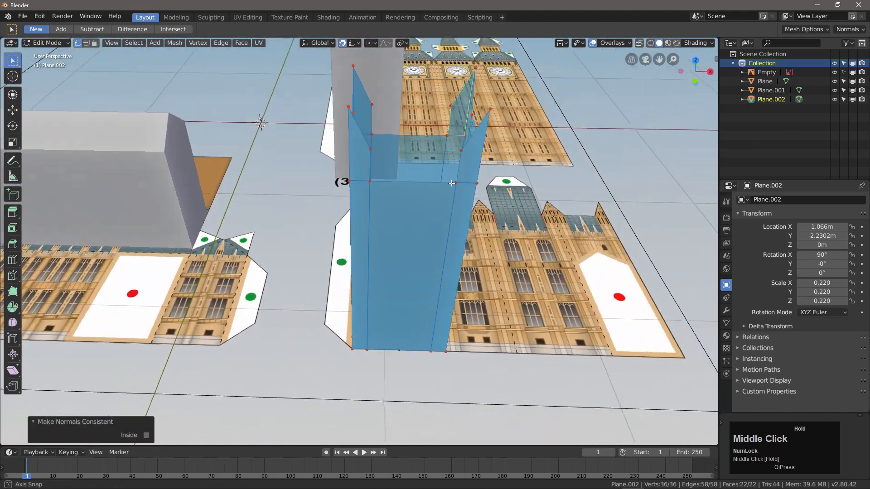
{"action": "scroll", "coordinate": [324, 156], "scroll_direction": "up", "scroll_amount": 3}
{"action": "left_click", "coordinate": [357, 117]}
{"action": "left_click", "coordinate": [408, 183], "text": "alt"}
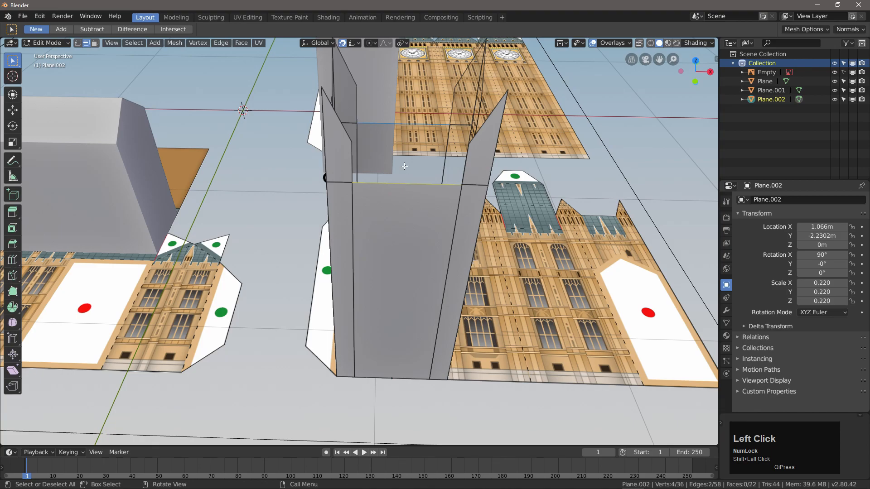
{"action": "key", "text": "f"}
- Cut the roof face across its middle and raise the new edge 0.126 m along Z to form a ridge
{"action": "middle_click_drag", "start_coordinate": [413, 154], "coordinate": [398, 163]}
{"action": "left_click", "coordinate": [13, 259]}
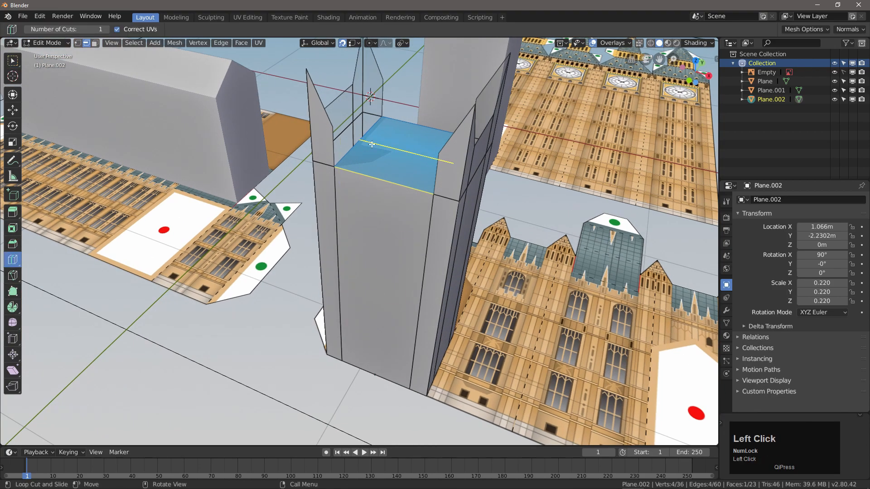
{"action": "left_click", "coordinate": [351, 143]}
{"action": "left_click", "coordinate": [20, 115]}
{"action": "middle_click_drag", "start_coordinate": [290, 191], "coordinate": [344, 181]}
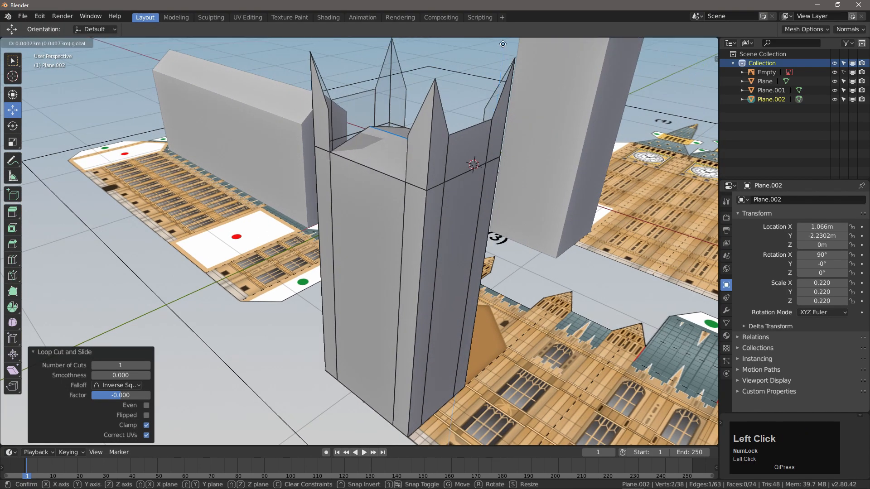
{"action": "left_click_drag", "start_coordinate": [493, 138], "coordinate": [493, 121]}
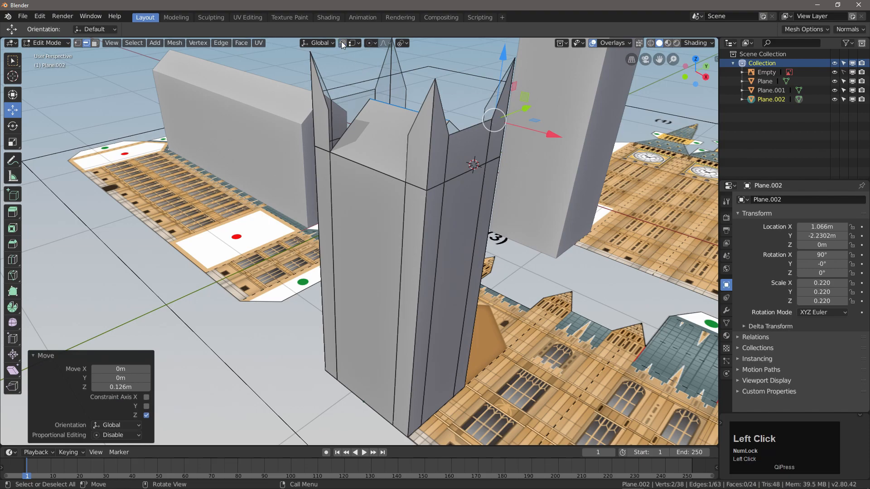
- Turn off snapping and set the pivot point to Median Point, leaving Edit Mode
{"action": "left_click", "coordinate": [406, 43]}
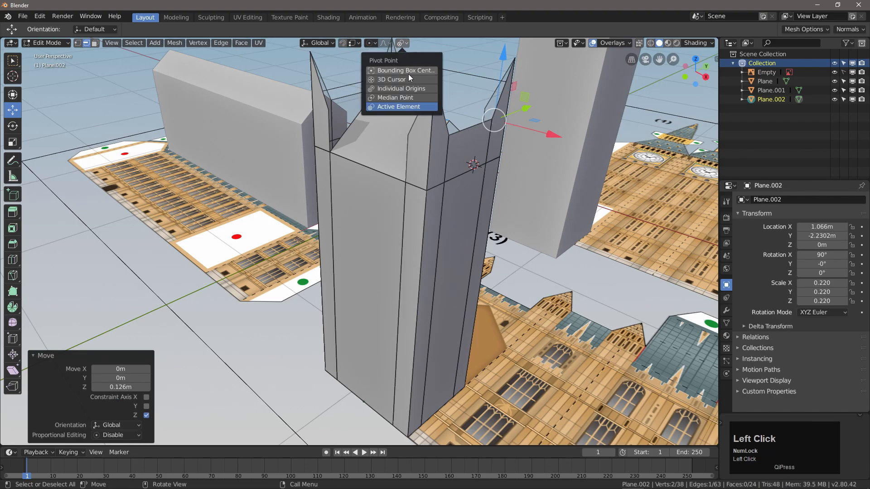
{"action": "left_click", "coordinate": [396, 98]}
{"action": "left_click", "coordinate": [55, 42]}
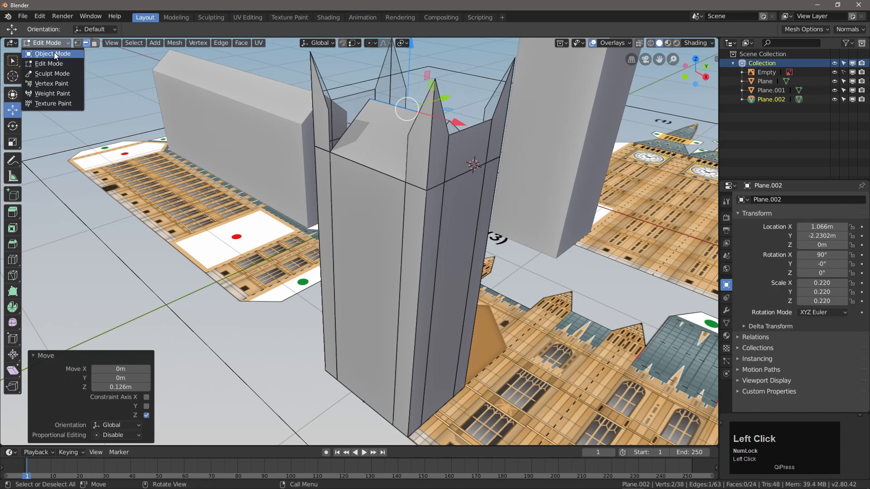
{"action": "left_click", "coordinate": [54, 53]}
{"action": "middle_click_drag", "start_coordinate": [336, 199], "coordinate": [462, 278]}
{"action": "scroll", "coordinate": [453, 175], "scroll_direction": "down", "scroll_amount": 2}
{"action": "scroll", "coordinate": [453, 175], "scroll_direction": "down", "scroll_amount": 2}
{"action": "key", "text": "w"}
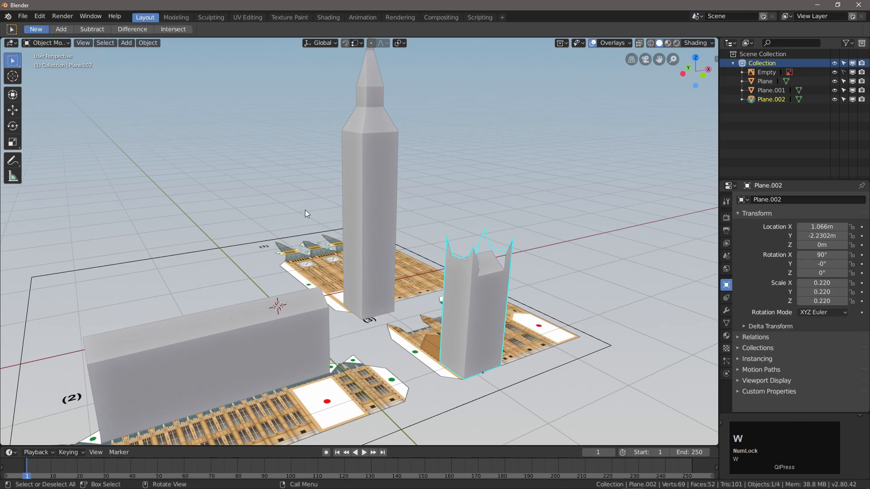
{"action": "middle_click_drag", "start_coordinate": [392, 211], "coordinate": [378, 196]}
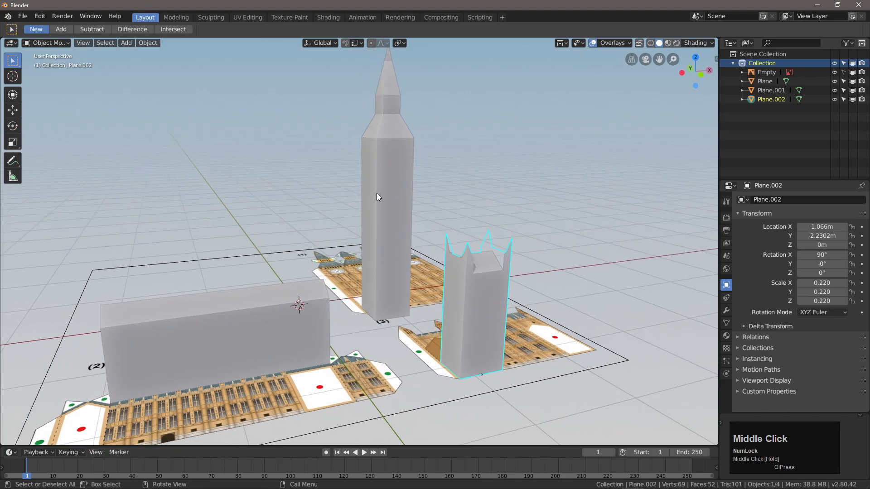
- Switch to the UV Editing workspace, select the whole turreted tower mesh and unwrap it
{"action": "left_click", "coordinate": [243, 15]}
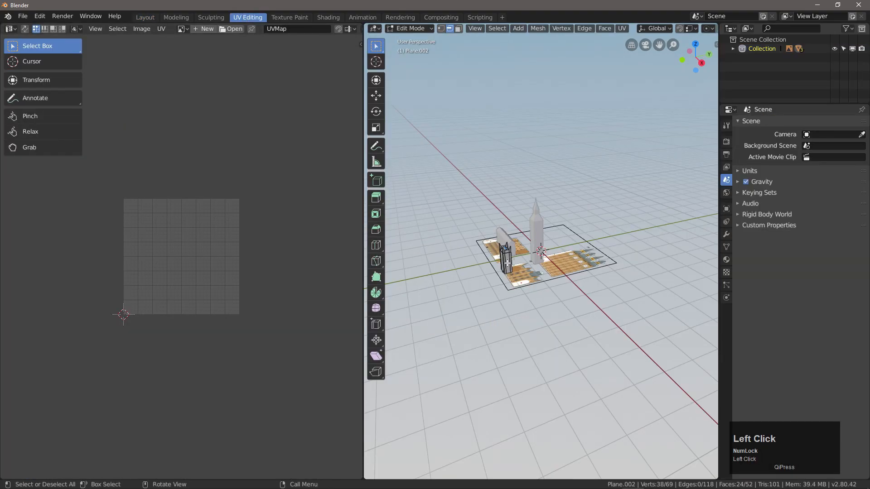
{"action": "scroll", "coordinate": [508, 262], "scroll_direction": "up", "scroll_amount": 5}
{"action": "key", "text": "a"}
{"action": "key", "text": "a"}
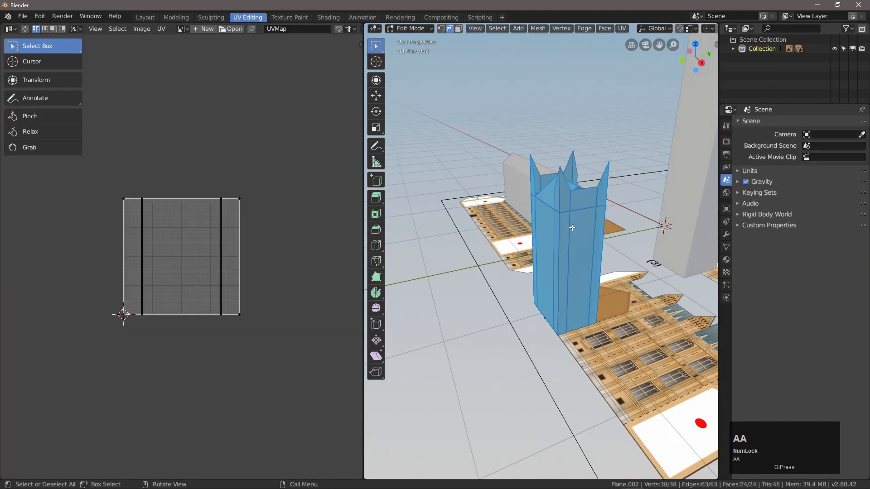
{"action": "left_click", "coordinate": [621, 29]}
{"action": "left_click", "coordinate": [630, 37]}
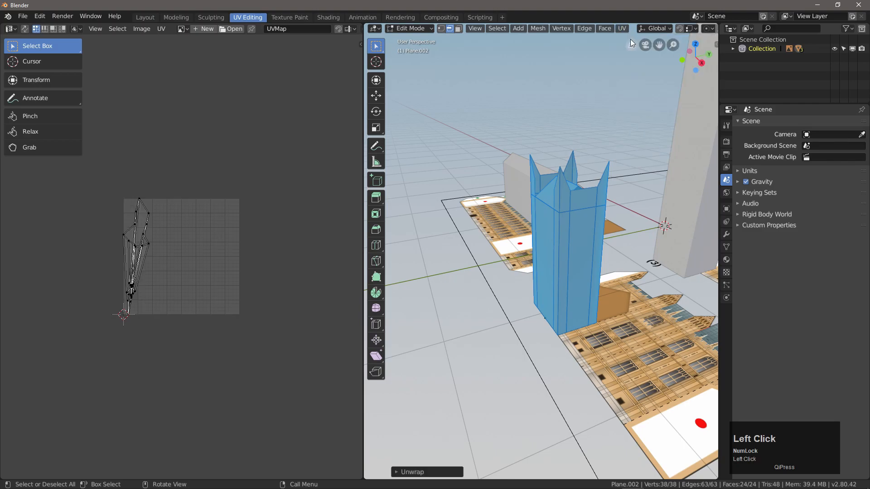
- Try a Smart UV Project on the whole turreted tower mesh with a 66.00 angle limit and 0.00 island margin
{"action": "scroll", "coordinate": [143, 260], "scroll_direction": "up", "scroll_amount": 3}
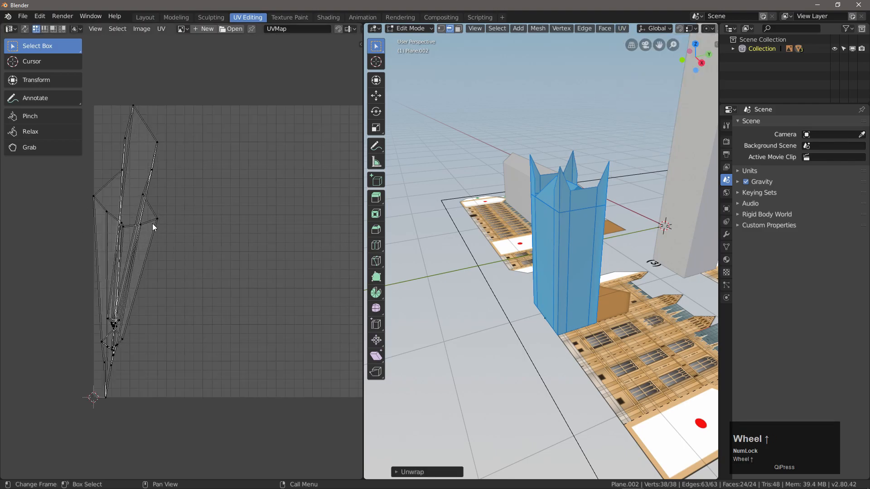
{"action": "scroll", "coordinate": [136, 263], "scroll_direction": "down", "scroll_amount": 1}
{"action": "middle_click_drag", "start_coordinate": [180, 258], "coordinate": [170, 263]}
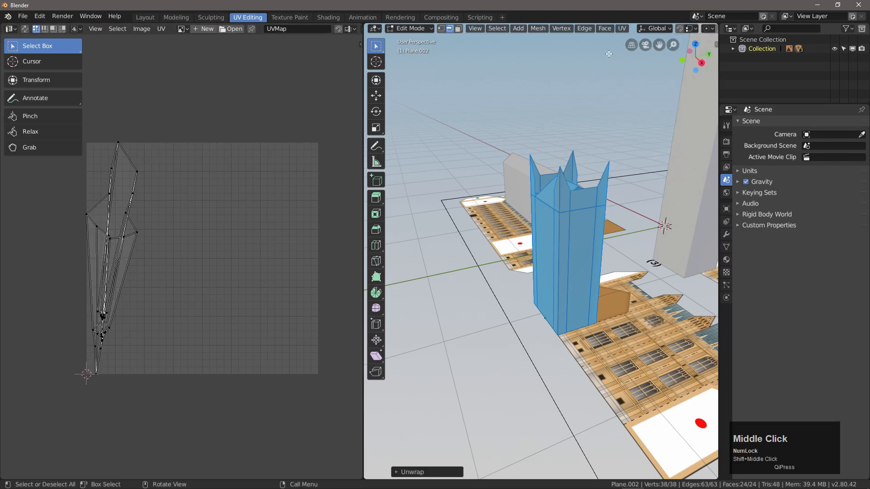
{"action": "left_click", "coordinate": [622, 29]}
{"action": "left_click", "coordinate": [639, 47]}
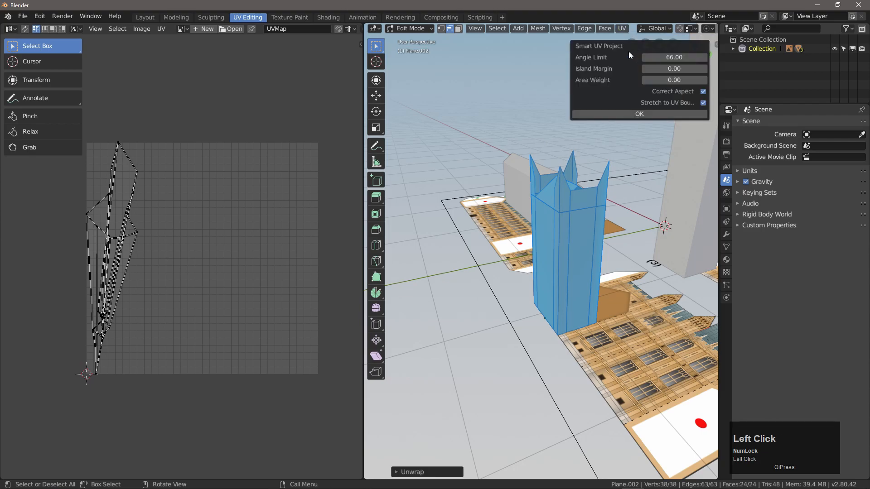
{"action": "left_click", "coordinate": [633, 114]}
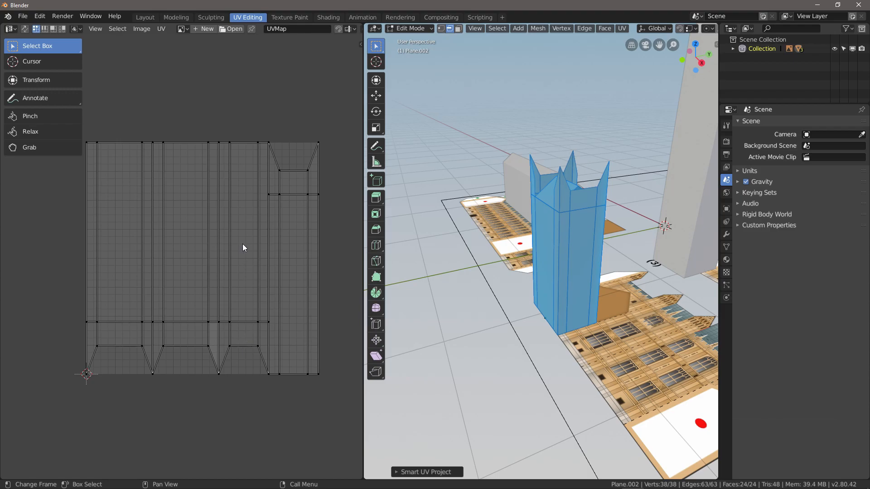
- Mark seams on the turreted tower along one vertical corner, up its spike, and along the adjacent roof eave
{"action": "middle_click_drag", "start_coordinate": [411, 231], "coordinate": [535, 226]}
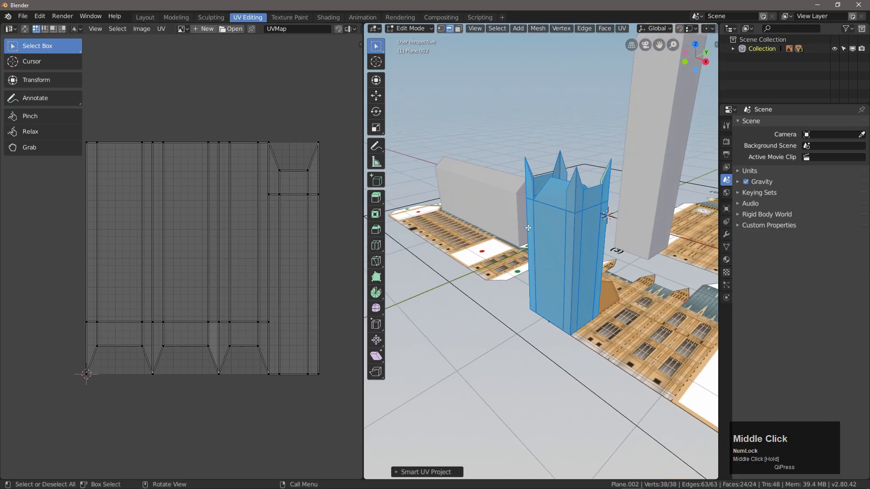
{"action": "middle_click_drag", "start_coordinate": [516, 255], "coordinate": [622, 240]}
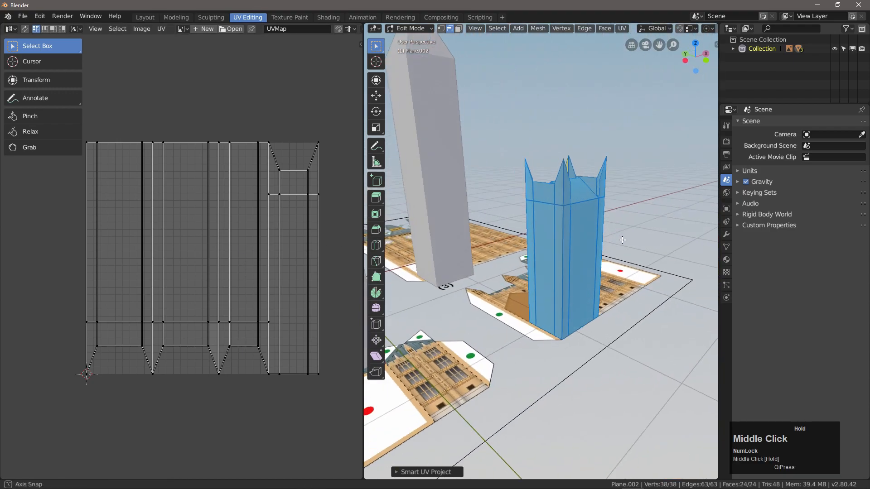
{"action": "left_click", "coordinate": [565, 263]}
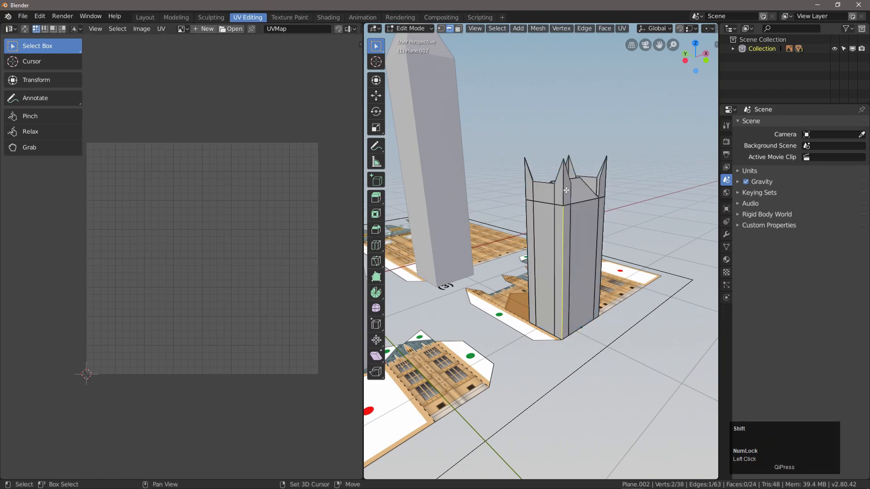
{"action": "middle_click_drag", "start_coordinate": [581, 208], "coordinate": [579, 243]}
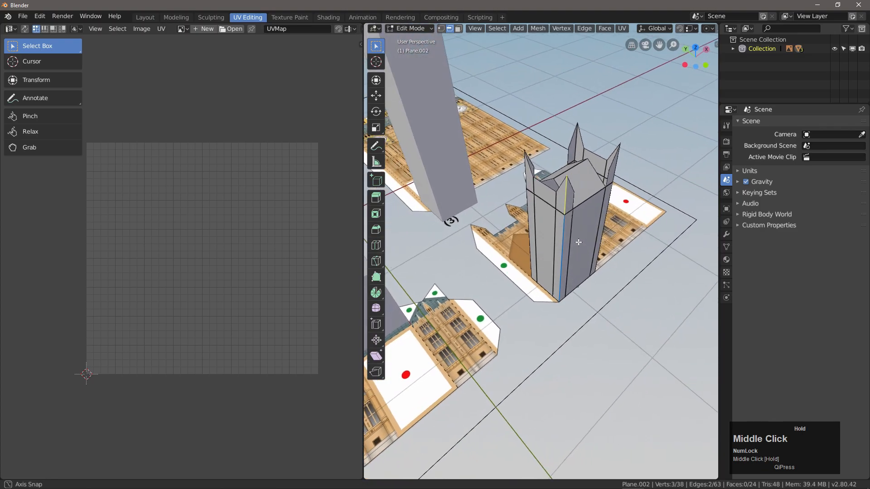
{"action": "right_click", "coordinate": [587, 203]}
{"action": "left_click", "coordinate": [540, 396]}
{"action": "middle_click_drag", "start_coordinate": [575, 217], "coordinate": [572, 214]}
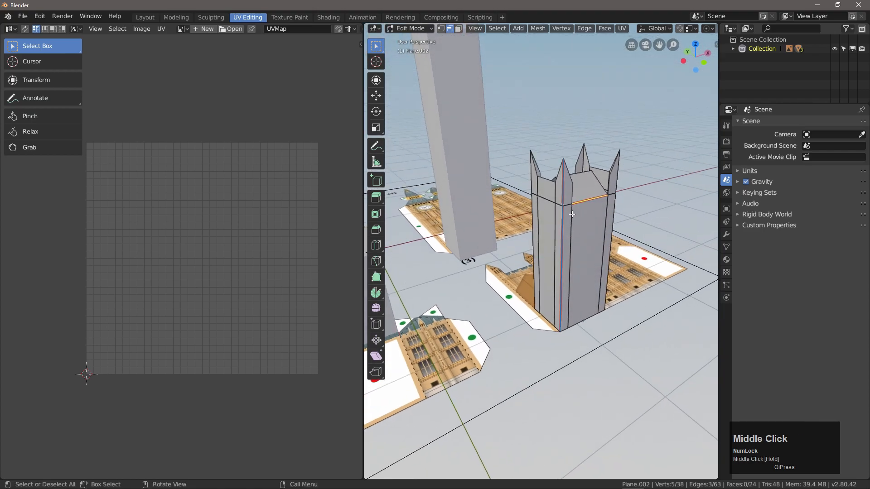
- Select the whole turreted tower mesh and unwrap it along the marked seams
{"action": "key", "text": "a"}
{"action": "left_click", "coordinate": [623, 28]}
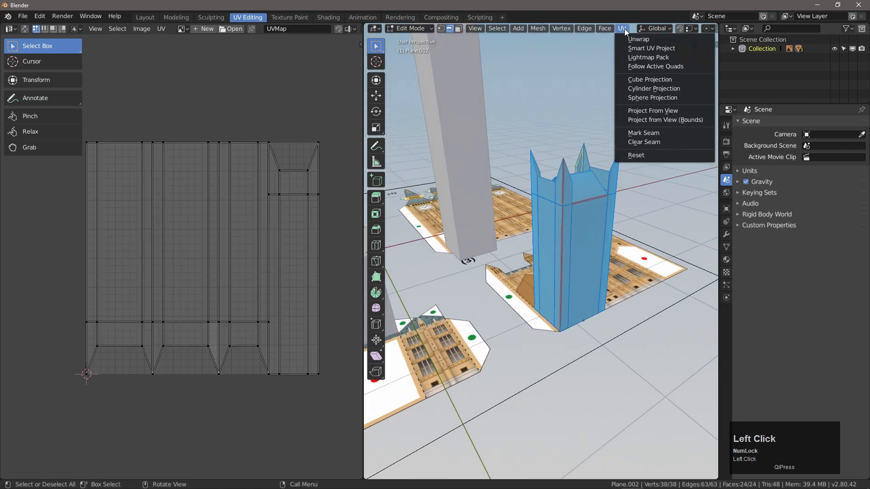
{"action": "left_click", "coordinate": [662, 39]}
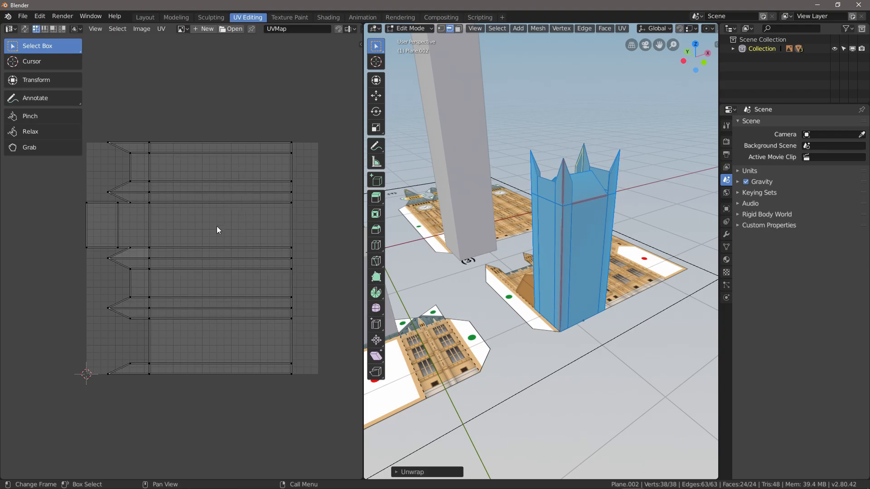
- Show BigBen.png behind the turreted tower's UVs and select the entire UV layout
{"action": "left_click", "coordinate": [182, 29]}
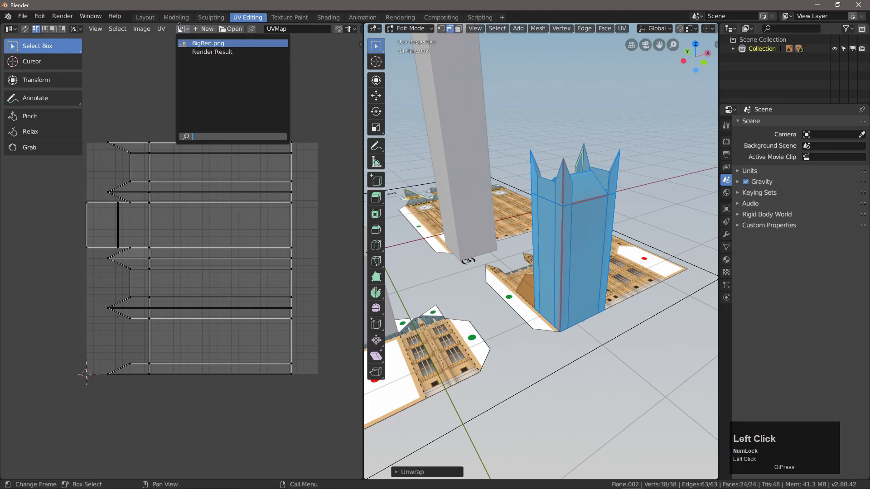
{"action": "left_click", "coordinate": [204, 49]}
{"action": "scroll", "coordinate": [171, 234], "scroll_direction": "down", "scroll_amount": 2}
{"action": "middle_click_drag", "start_coordinate": [314, 369], "coordinate": [330, 374]}
{"action": "left_click_drag", "start_coordinate": [329, 373], "coordinate": [87, 133]}
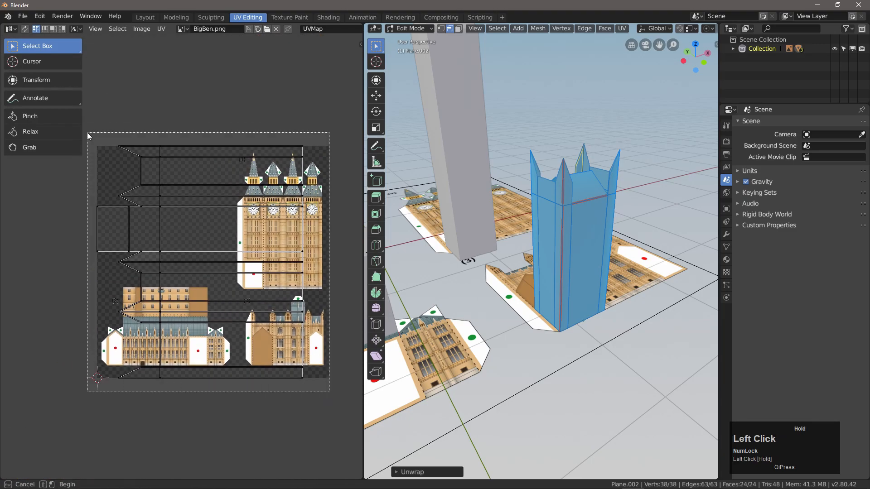
- Rotate the UV layout upright, then place and scale it over the turreted tower drawing (3)
{"action": "left_click", "coordinate": [41, 80]}
{"action": "left_click_drag", "start_coordinate": [202, 128], "coordinate": [332, 263]}
{"action": "mouse_move", "coordinate": [208, 263]}
{"action": "left_mouse_down"}
{"action": "mouse_move", "coordinate": [233, 263]}
{"action": "mouse_move", "coordinate": [208, 263]}
{"action": "left_mouse_up"}
{"action": "left_click_drag", "start_coordinate": [92, 162], "coordinate": [251, 303]}
{"action": "scroll", "coordinate": [309, 343], "scroll_direction": "up", "scroll_amount": 6}
{"action": "middle_click_drag", "start_coordinate": [277, 308], "coordinate": [248, 297]}
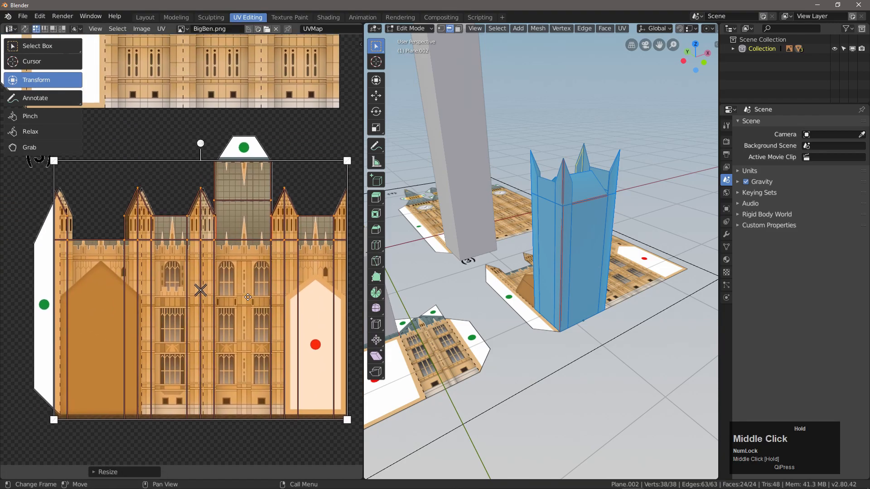
- Fine-tune the layout's scale and position so its borders match the base, spikes and side edges of drawing (3)
{"action": "left_click_drag", "start_coordinate": [353, 422], "coordinate": [345, 418]}
{"action": "left_click_drag", "start_coordinate": [202, 290], "coordinate": [202, 288]}
{"action": "scroll", "coordinate": [344, 420], "scroll_direction": "up", "scroll_amount": 6}
{"action": "left_click_drag", "start_coordinate": [354, 393], "coordinate": [349, 393]}
{"action": "scroll", "coordinate": [342, 427], "scroll_direction": "down", "scroll_amount": 4}
{"action": "scroll", "coordinate": [138, 397], "scroll_direction": "up", "scroll_amount": 2}
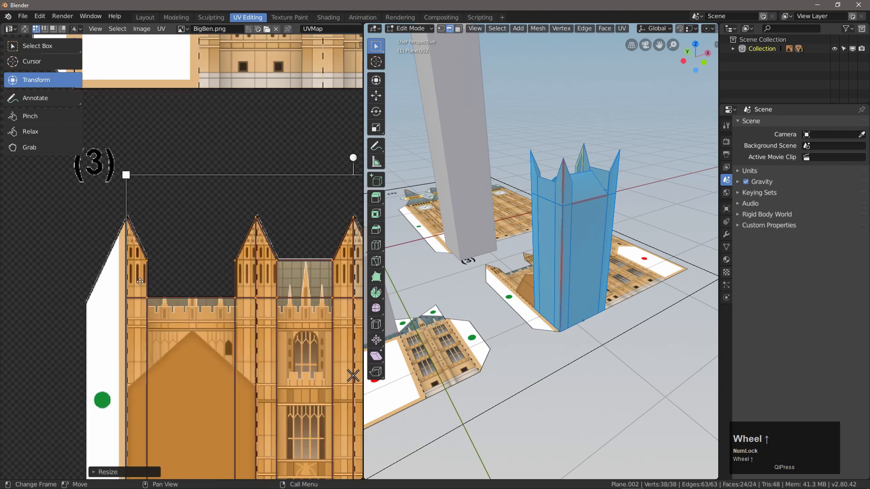
{"action": "middle_click_drag", "start_coordinate": [137, 397], "coordinate": [167, 368]}
{"action": "scroll", "coordinate": [168, 368], "scroll_direction": "up", "scroll_amount": 2}
{"action": "scroll", "coordinate": [157, 329], "scroll_direction": "down", "scroll_amount": 3}
{"action": "scroll", "coordinate": [258, 240], "scroll_direction": "up", "scroll_amount": 4}
{"action": "left_click_drag", "start_coordinate": [241, 336], "coordinate": [243, 335]}
{"action": "scroll", "coordinate": [145, 281], "scroll_direction": "down", "scroll_amount": 5}
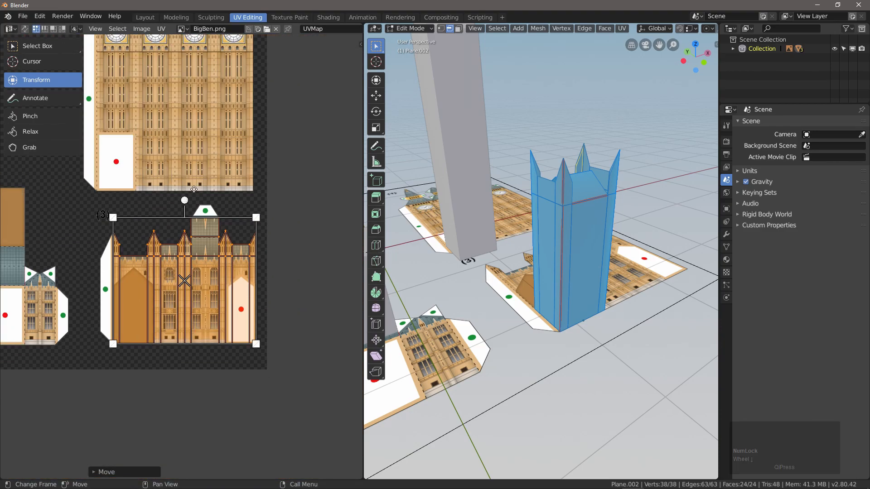
- Leave Edit Mode on the turreted tower, select the long palace building and enter Edit Mode on it
{"action": "key", "text": "w"}
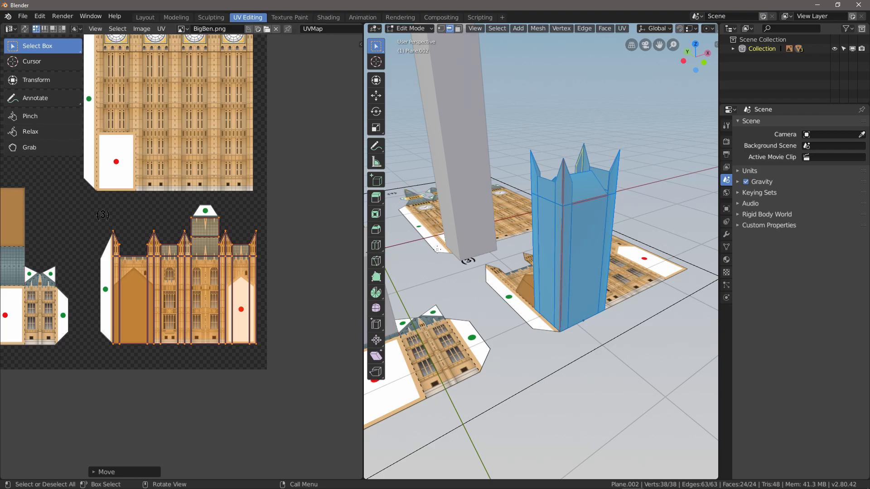
{"action": "middle_click_drag", "start_coordinate": [268, 284], "coordinate": [315, 285], "text": "shift"}
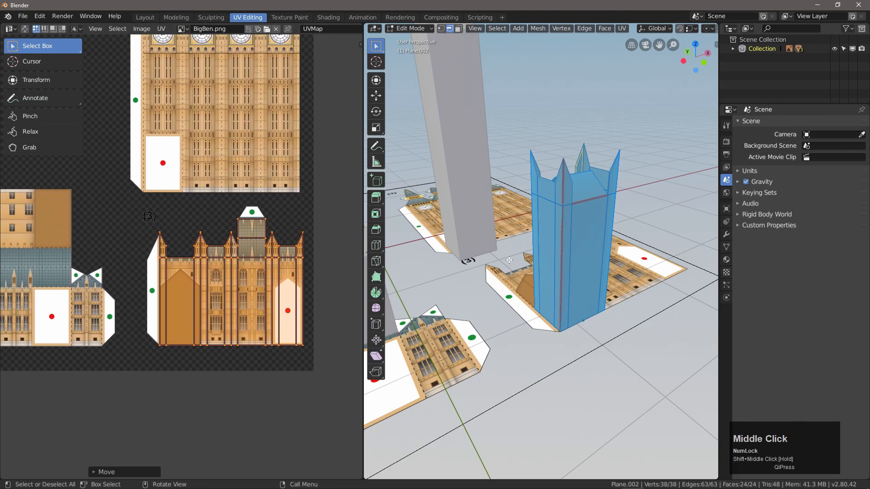
{"action": "left_click", "coordinate": [425, 29]}
{"action": "left_click", "coordinate": [415, 41]}
{"action": "scroll", "coordinate": [510, 260], "scroll_direction": "down", "scroll_amount": 3}
{"action": "middle_click_drag", "start_coordinate": [408, 267], "coordinate": [501, 291], "text": "shift"}
{"action": "left_click", "coordinate": [507, 230]}
{"action": "left_click", "coordinate": [430, 30]}
{"action": "left_click", "coordinate": [412, 49]}
- Mark the sloping roof edges at both gable ends of the palace building, plus a vertical wall edge, as seams
{"action": "left_click", "coordinate": [459, 28]}
{"action": "key", "text": "Delete"}
{"action": "left_click", "coordinate": [481, 262]}
{"action": "left_click", "coordinate": [450, 28]}
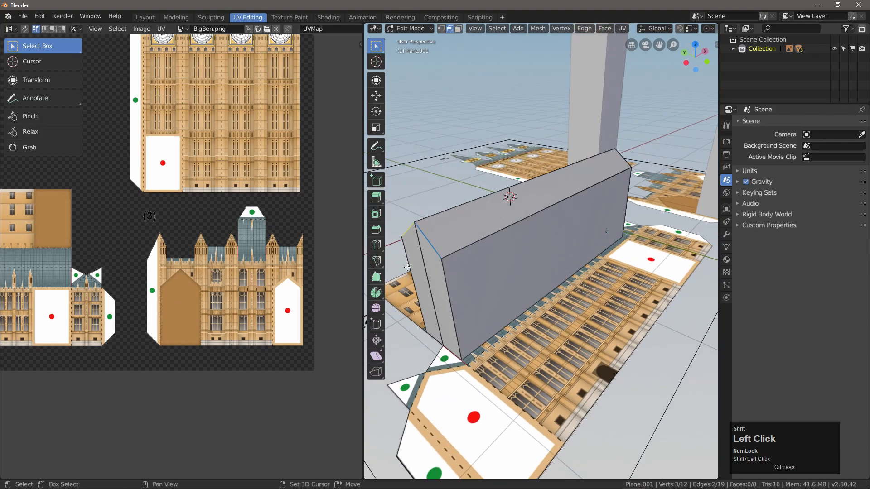
{"action": "left_click", "coordinate": [407, 263], "text": "shift"}
{"action": "scroll", "coordinate": [408, 274], "scroll_direction": "down", "scroll_amount": 6}
{"action": "middle_click_drag", "start_coordinate": [410, 277], "coordinate": [521, 271]}
{"action": "left_click", "coordinate": [515, 255], "text": "shift"}
{"action": "left_click", "coordinate": [532, 272], "text": "shift"}
{"action": "left_click", "coordinate": [513, 266]}
- Select the whole palace building mesh and unwrap it
{"action": "key", "text": "a"}
{"action": "left_click", "coordinate": [622, 29]}
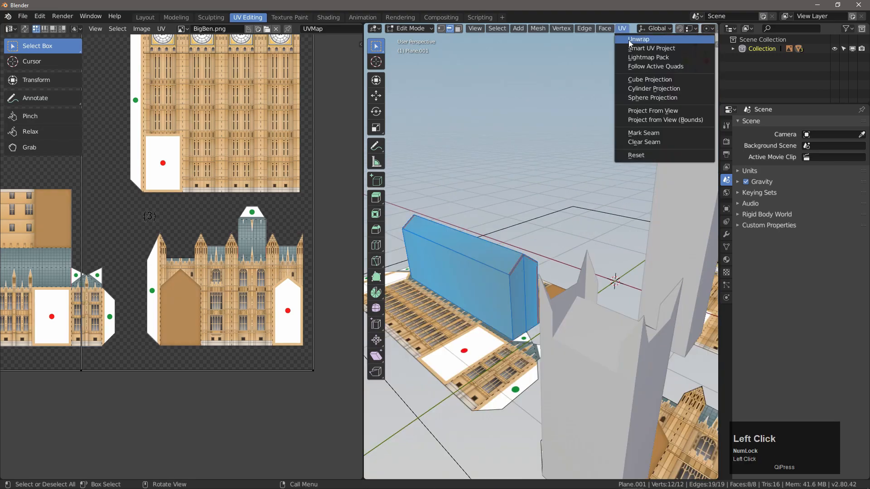
{"action": "left_click", "coordinate": [630, 42]}
- Select all of the palace building's UVs, rotate them upright and scale them over its drawing (2)
{"action": "scroll", "coordinate": [290, 218], "scroll_direction": "down", "scroll_amount": 2}
{"action": "middle_click_drag", "start_coordinate": [245, 190], "coordinate": [309, 265], "text": "shift"}
{"action": "key", "text": "a"}
{"action": "left_click", "coordinate": [54, 84]}
{"action": "left_click_drag", "start_coordinate": [175, 77], "coordinate": [330, 245], "text": "ctrl"}
{"action": "left_click_drag", "start_coordinate": [174, 243], "coordinate": [234, 273]}
{"action": "middle_click_drag", "start_coordinate": [237, 273], "coordinate": [207, 287]}
{"action": "left_click_drag", "start_coordinate": [350, 187], "coordinate": [203, 287]}
- Fine-tune the scale of the palace layout so its corners line up with the edges of drawing (2)
{"action": "scroll", "coordinate": [181, 374], "scroll_direction": "up", "scroll_amount": 11}
{"action": "left_click_drag", "start_coordinate": [300, 433], "coordinate": [297, 432]}
{"action": "scroll", "coordinate": [101, 406], "scroll_direction": "down", "scroll_amount": 6}
{"action": "scroll", "coordinate": [54, 410], "scroll_direction": "up", "scroll_amount": 7}
{"action": "scroll", "coordinate": [130, 248], "scroll_direction": "down", "scroll_amount": 6}
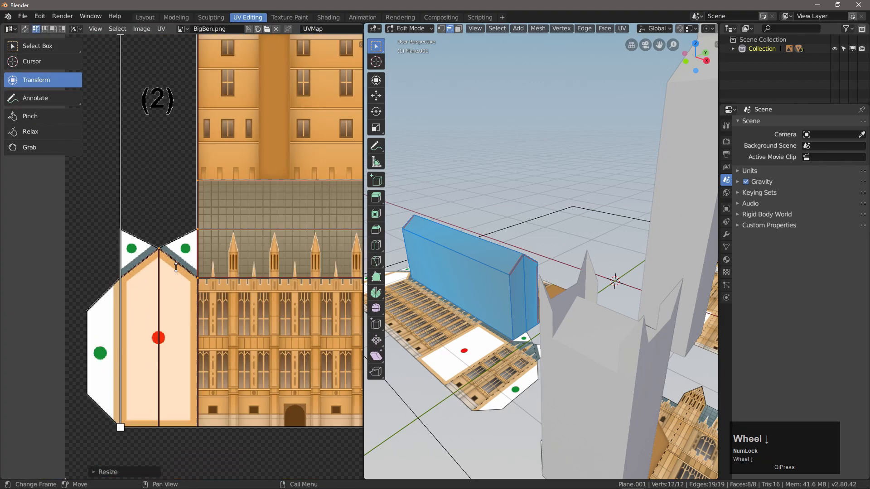
- Leave Edit Mode on the palace building and open the tall clock tower's mesh for editing
{"action": "key", "text": "Tab"}
{"action": "left_click", "coordinate": [673, 197]}
{"action": "middle_click_drag", "start_coordinate": [673, 197], "coordinate": [550, 411]}
{"action": "key", "text": "Tab"}
- Mark seams along the clock tower's corner edges from the base up to the spire and unwrap the whole mesh
{"action": "left_click", "coordinate": [530, 308]}
{"action": "left_click", "coordinate": [527, 181], "text": "shift"}
{"action": "middle_click_drag", "start_coordinate": [591, 182], "coordinate": [558, 348]}
{"action": "left_click", "coordinate": [564, 181], "text": "ctrl"}
{"action": "right_click", "coordinate": [522, 229]}
{"action": "left_click", "coordinate": [522, 229]}
{"action": "key", "text": "a"}
{"action": "key", "text": "u"}
{"action": "left_click", "coordinate": [558, 347]}
{"action": "scroll", "coordinate": [307, 239], "scroll_direction": "down", "scroll_amount": 2}
{"action": "middle_click_drag", "start_coordinate": [307, 238], "coordinate": [337, 308]}
- Switch to face selection on the clock tower, select its whole mesh and unwrap it again
{"action": "middle_click_drag", "start_coordinate": [559, 348], "coordinate": [535, 372]}
{"action": "key", "text": "3"}
{"action": "left_click", "coordinate": [525, 413]}
{"action": "left_click", "coordinate": [589, 318]}
{"action": "middle_click_drag", "start_coordinate": [589, 317], "coordinate": [635, 354]}
{"action": "key", "text": "a"}
{"action": "key", "text": "u"}
{"action": "left_click", "coordinate": [635, 354]}
{"action": "scroll", "coordinate": [299, 286], "scroll_direction": "down", "scroll_amount": 2}
- Select all of the clock tower's UVs, rotate them upright and move them onto the clock tower drawing (1)
{"action": "key", "text": "w"}
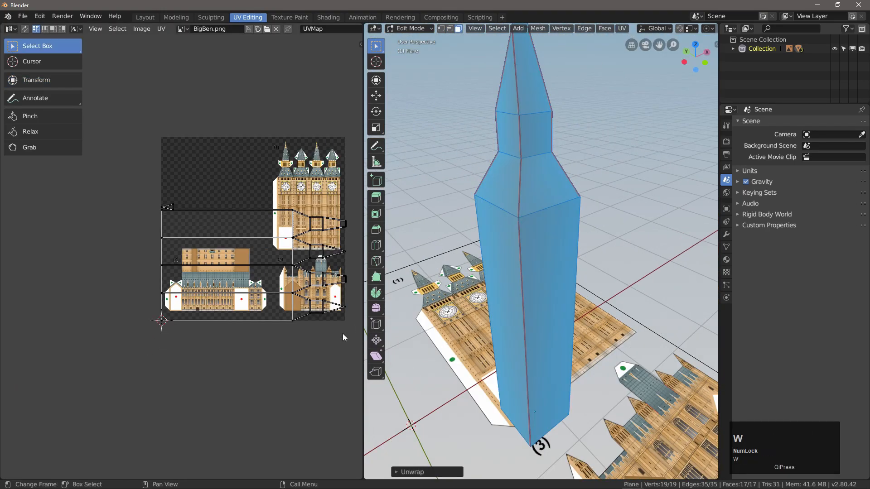
{"action": "left_click_drag", "start_coordinate": [328, 327], "coordinate": [154, 197]}
{"action": "left_click", "coordinate": [43, 80]}
{"action": "left_click_drag", "start_coordinate": [253, 187], "coordinate": [178, 263], "text": "ctrl"}
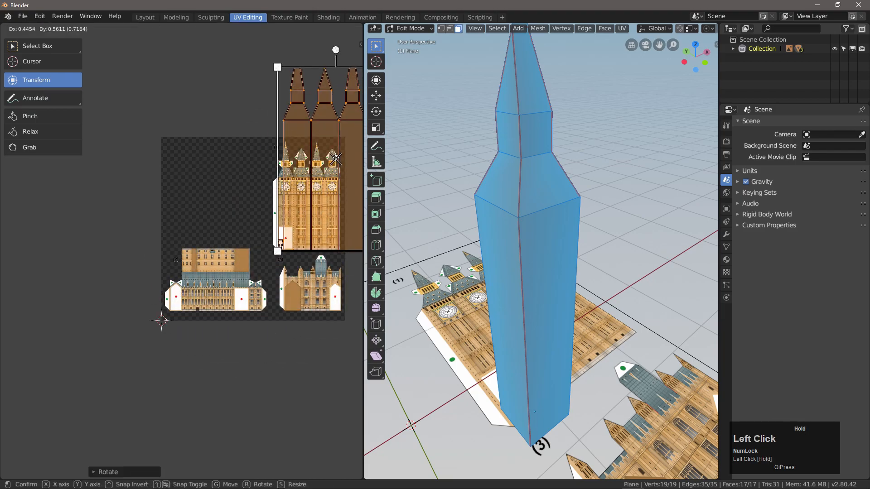
- Scale and nudge the clock tower layout until its walls and base match the outlines of drawing (1)
{"action": "scroll", "coordinate": [297, 156], "scroll_direction": "up", "scroll_amount": 2}
{"action": "scroll", "coordinate": [173, 446], "scroll_direction": "up", "scroll_amount": 4}
{"action": "left_click", "coordinate": [173, 446]}
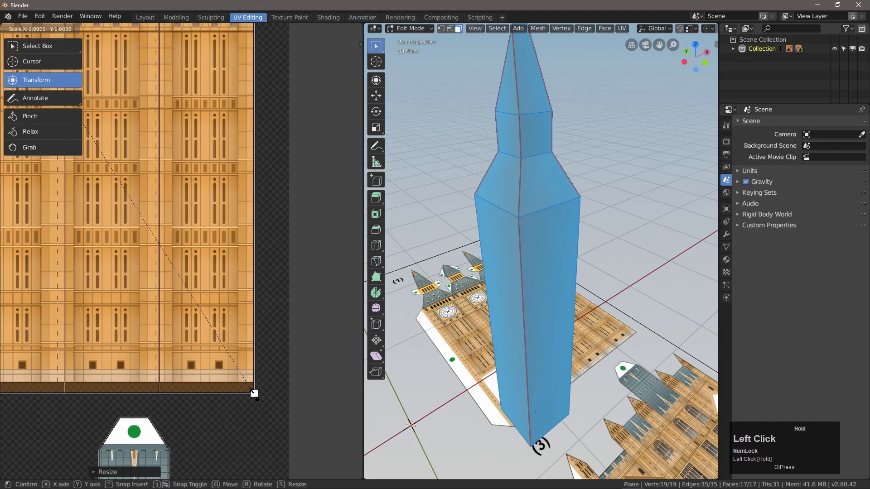
{"action": "middle_click_drag", "start_coordinate": [173, 446], "coordinate": [78, 394]}
{"action": "left_click_drag", "start_coordinate": [190, 235], "coordinate": [189, 235]}
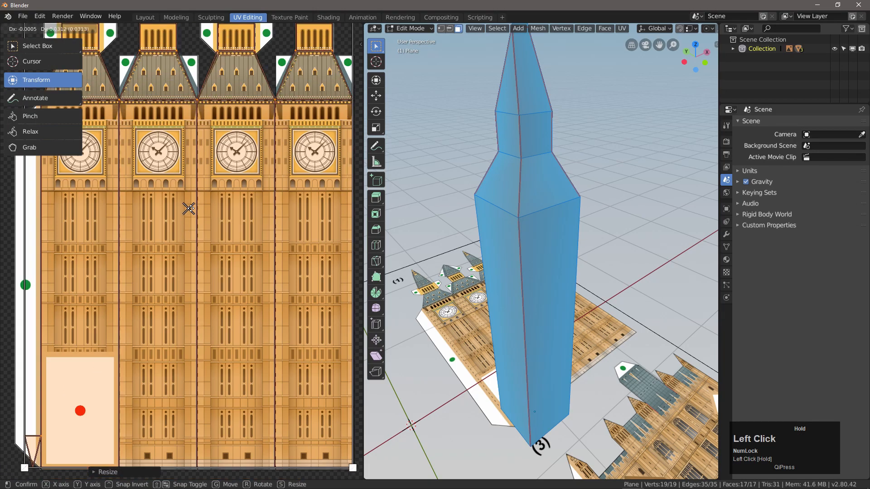
{"action": "scroll", "coordinate": [281, 272], "scroll_direction": "down", "scroll_amount": 2}
{"action": "scroll", "coordinate": [281, 132], "scroll_direction": "up", "scroll_amount": 2}
- Select the UV points of the four spires and shift them slightly to fit the drawn spires
{"action": "left_click", "coordinate": [280, 131]}
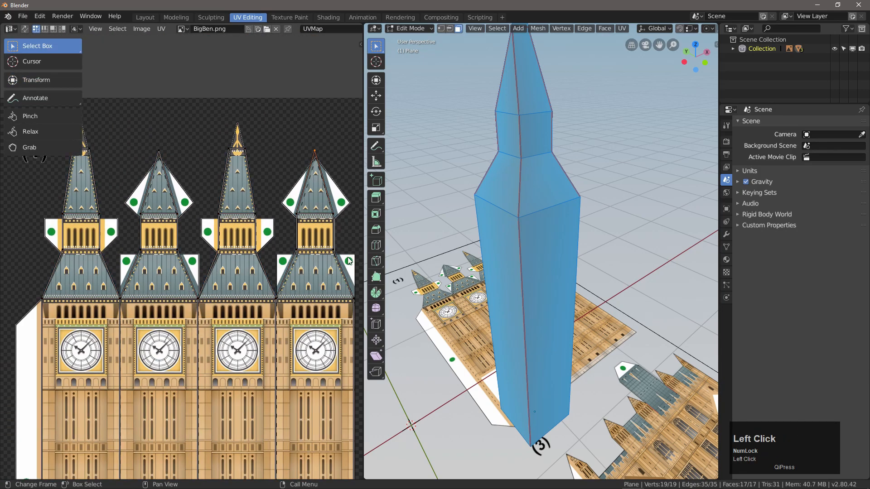
{"action": "left_click_drag", "start_coordinate": [198, 253], "coordinate": [198, 254]}
{"action": "left_click", "coordinate": [37, 46]}
{"action": "left_click_drag", "start_coordinate": [346, 225], "coordinate": [35, 145]}
{"action": "left_click", "coordinate": [36, 80]}
{"action": "left_click_drag", "start_coordinate": [198, 191], "coordinate": [198, 187]}
{"action": "left_click", "coordinate": [105, 472]}
{"action": "key", "text": "Return"}
{"action": "left_click", "coordinate": [37, 46]}
- Try rotating and moving the small leftover UV island beside the clock tower's base, and return to Object Mode
{"action": "middle_click_drag", "start_coordinate": [68, 471], "coordinate": [161, 339]}
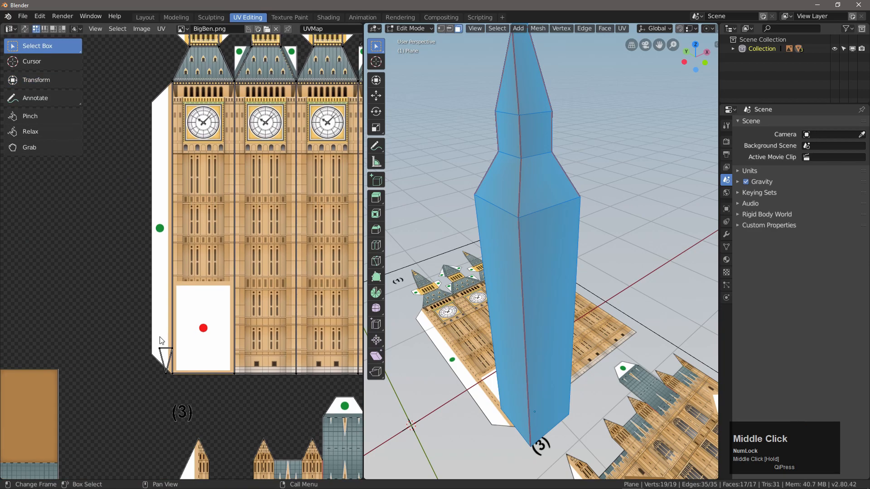
{"action": "middle_click_drag", "start_coordinate": [193, 296], "coordinate": [193, 387]}
{"action": "scroll", "coordinate": [130, 321], "scroll_direction": "up", "scroll_amount": 4}
{"action": "key", "text": "r"}
{"action": "key", "text": "g"}
{"action": "key", "text": "Escape"}
{"action": "scroll", "coordinate": [261, 246], "scroll_direction": "down", "scroll_amount": 4}
{"action": "left_click", "coordinate": [410, 28]}
{"action": "left_click", "coordinate": [421, 39]}
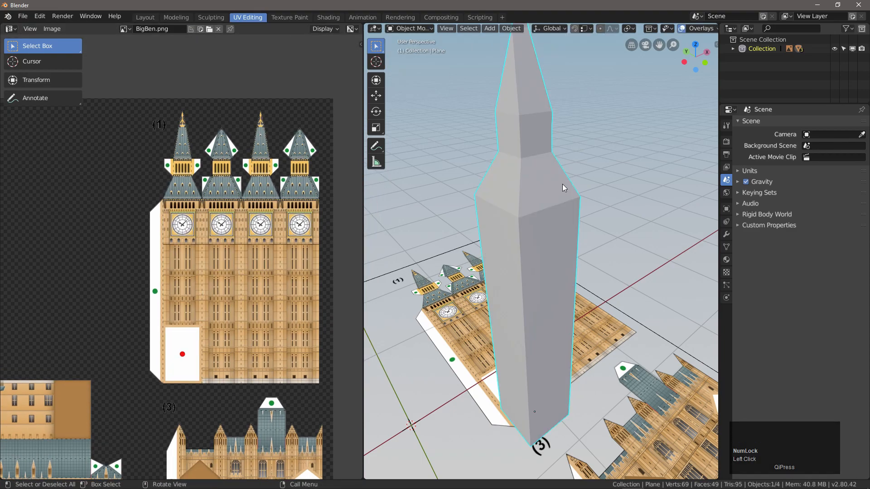
- Switch to the Shading workspace and create a new material for the clock tower
{"action": "middle_click_drag", "start_coordinate": [512, 170], "coordinate": [558, 272]}
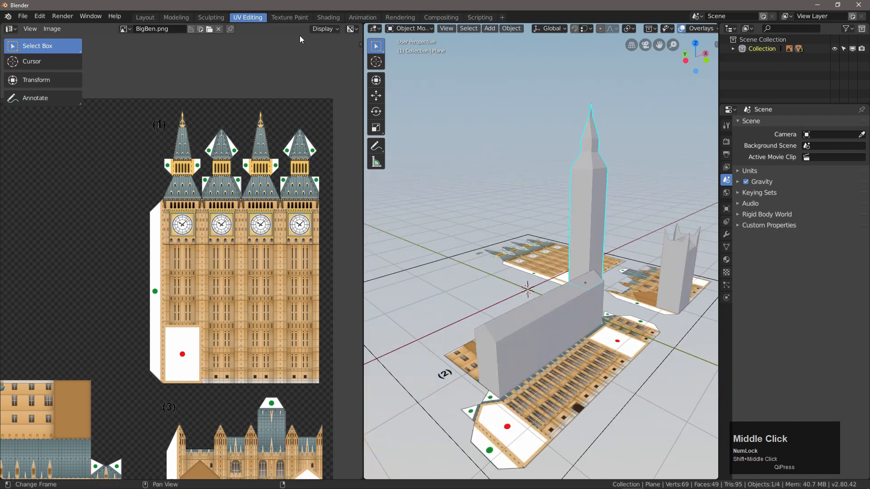
{"action": "left_click", "coordinate": [336, 17]}
{"action": "scroll", "coordinate": [471, 145], "scroll_direction": "up", "scroll_amount": 5}
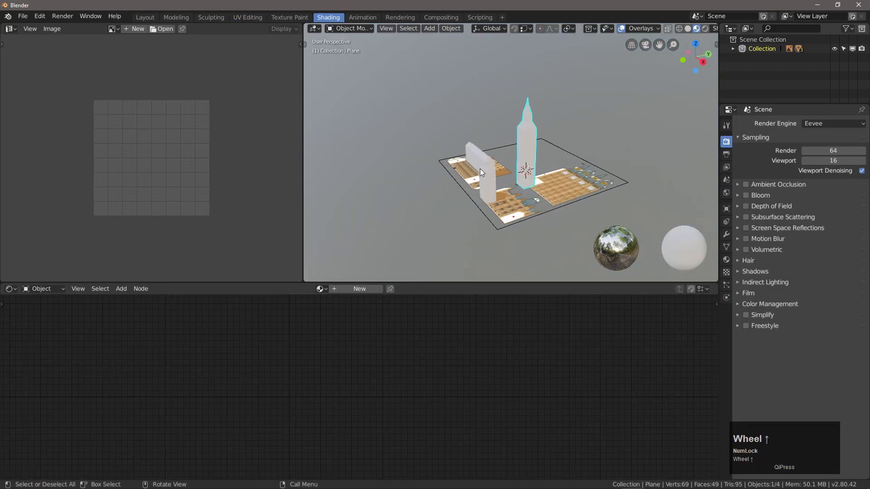
{"action": "left_click", "coordinate": [351, 288]}
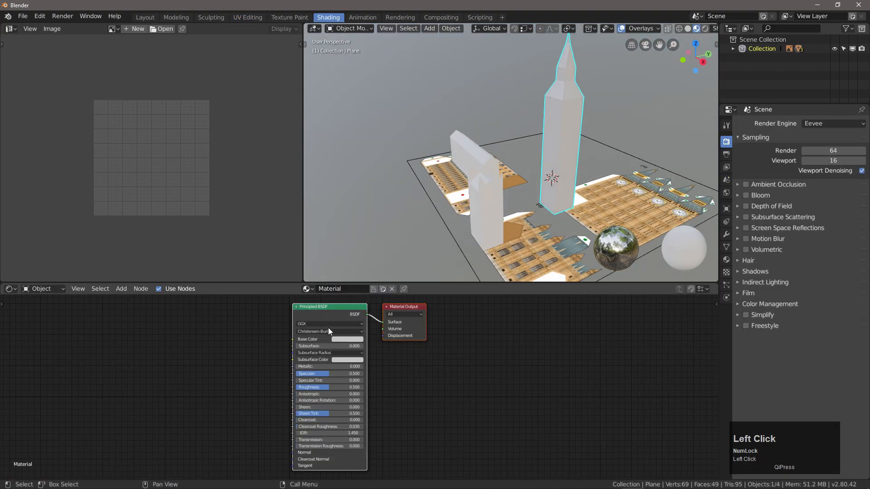
{"action": "scroll", "coordinate": [317, 308], "scroll_direction": "up", "scroll_amount": 3}
{"action": "middle_click_drag", "start_coordinate": [319, 316], "coordinate": [349, 347]}
{"action": "scroll", "coordinate": [338, 363], "scroll_direction": "up", "scroll_amount": 2}
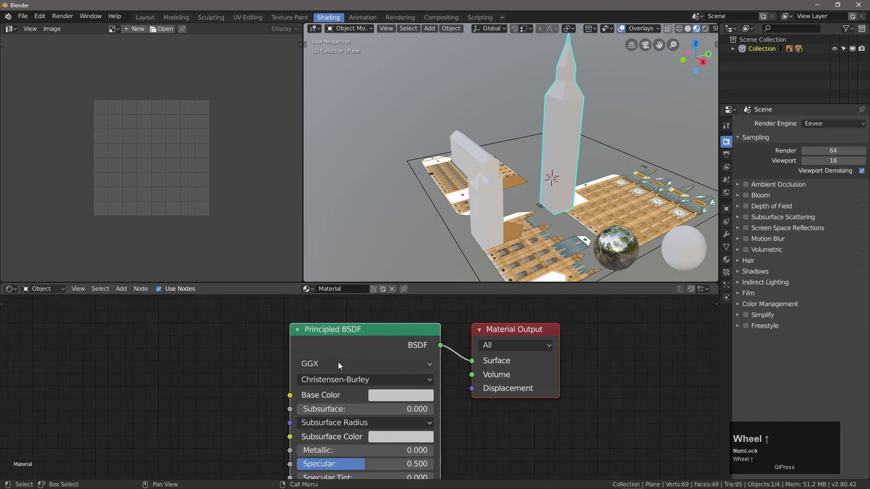
- Add an Image Texture node holding BigBen.png and link its Color output to the Principled BSDF's Base Color
{"action": "left_click", "coordinate": [117, 289]}
{"action": "mouse_move", "coordinate": [173, 339]}
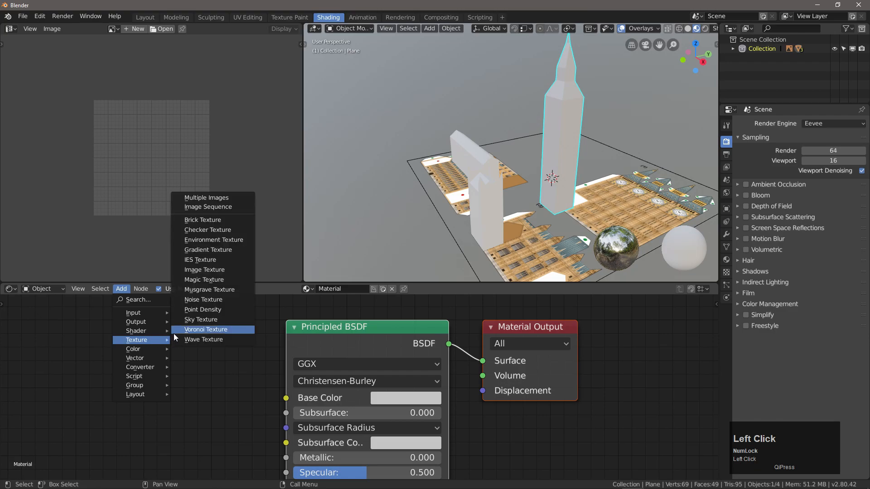
{"action": "left_click", "coordinate": [204, 269]}
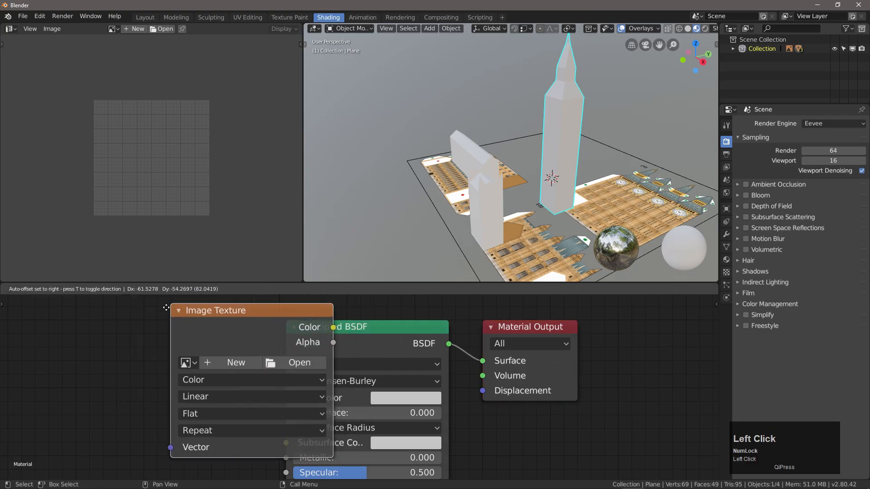
{"action": "left_click", "coordinate": [34, 314]}
{"action": "left_click", "coordinate": [53, 374]}
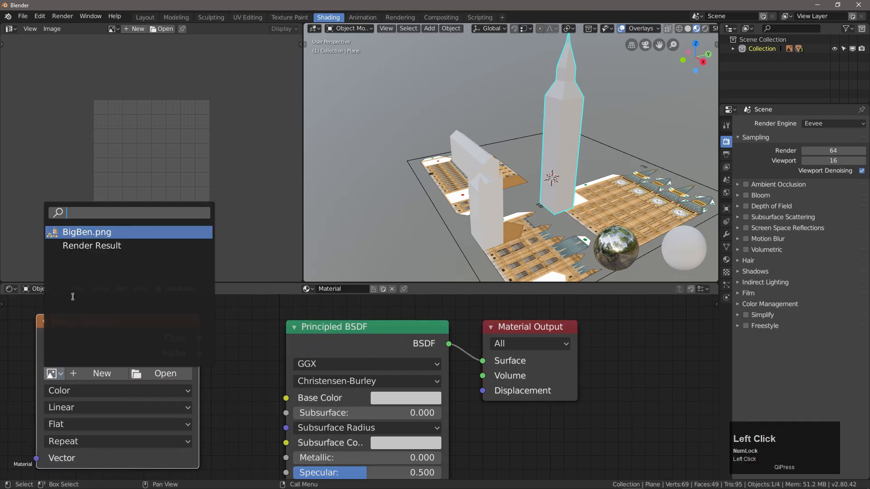
{"action": "left_click", "coordinate": [80, 233]}
{"action": "left_click_drag", "start_coordinate": [280, 398], "coordinate": [286, 397]}
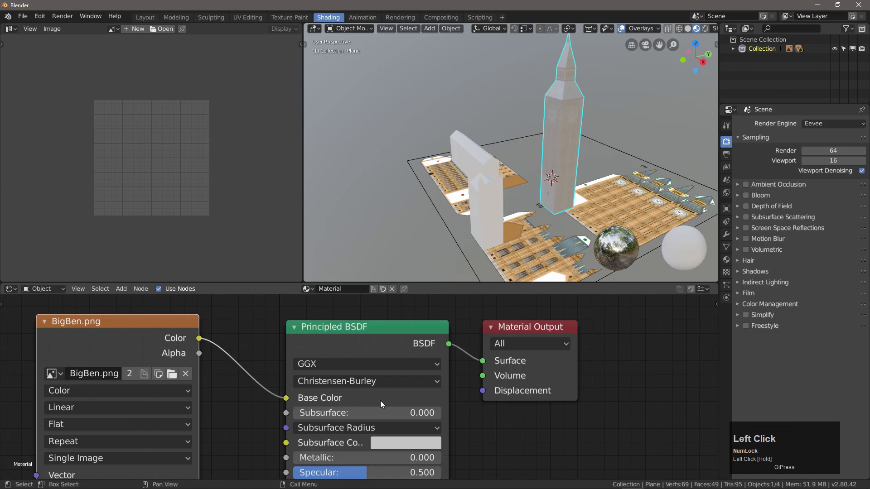
- Assign the existing Material to the four-spired tower and to the long palace hall
{"action": "middle_click_drag", "start_coordinate": [557, 179], "coordinate": [569, 166]}
{"action": "scroll", "coordinate": [572, 71], "scroll_direction": "up", "scroll_amount": 2}
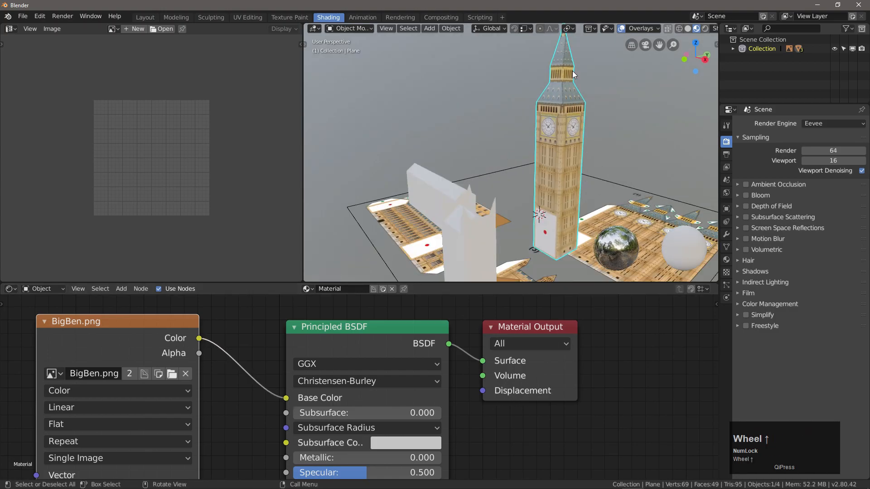
{"action": "left_click", "coordinate": [458, 235]}
{"action": "left_click", "coordinate": [320, 290]}
{"action": "left_click", "coordinate": [339, 303]}
{"action": "left_click", "coordinate": [422, 181]}
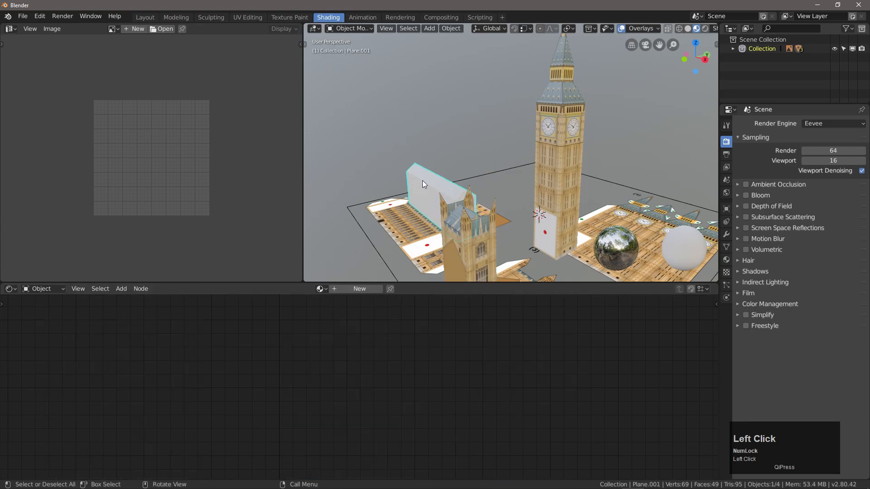
{"action": "left_click", "coordinate": [320, 289]}
{"action": "left_click", "coordinate": [336, 303]}
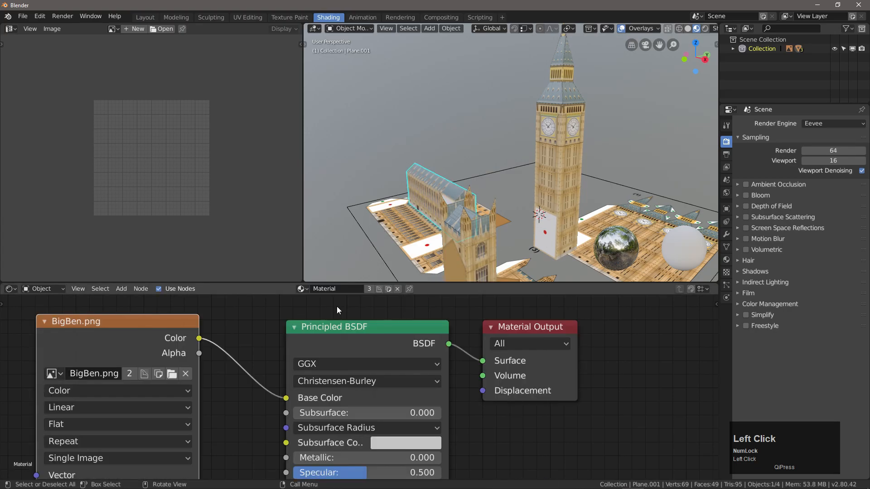
{"action": "middle_click_drag", "start_coordinate": [516, 224], "coordinate": [503, 200]}
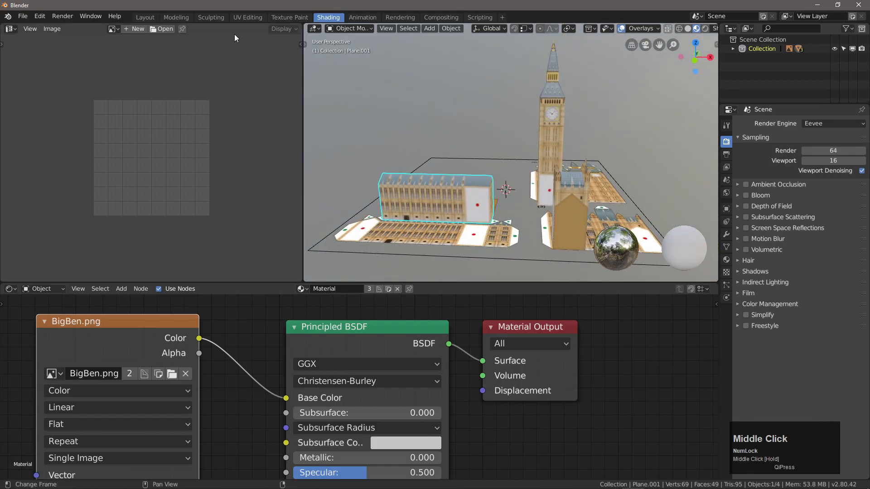
- Switch to the Layout workspace and set the solid viewport colour mode to Texture
{"action": "left_click", "coordinate": [149, 19]}
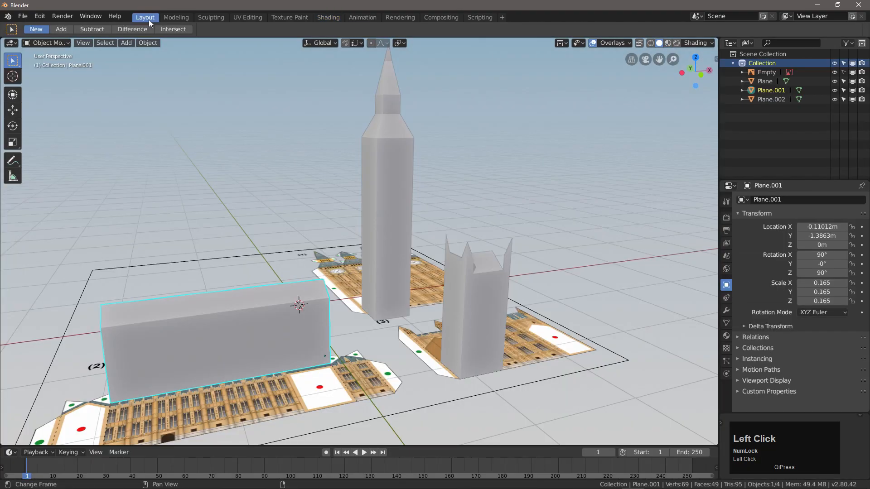
{"action": "left_click", "coordinate": [692, 43]}
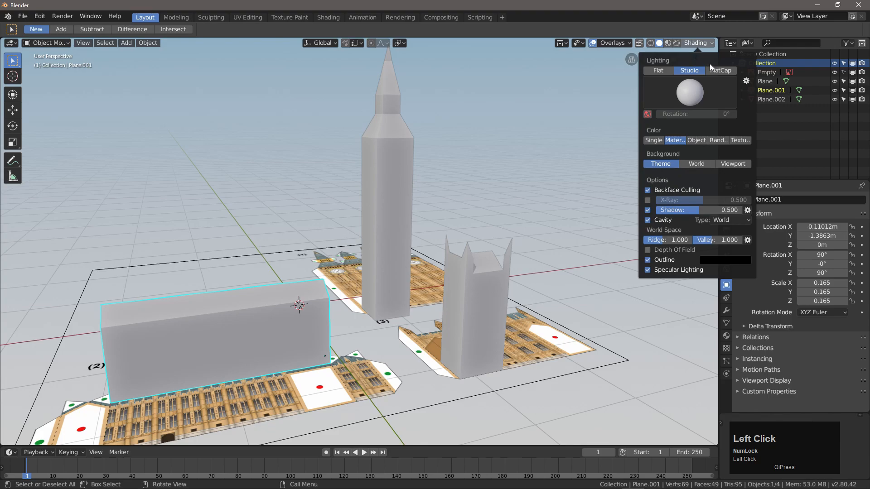
{"action": "left_click", "coordinate": [738, 140]}
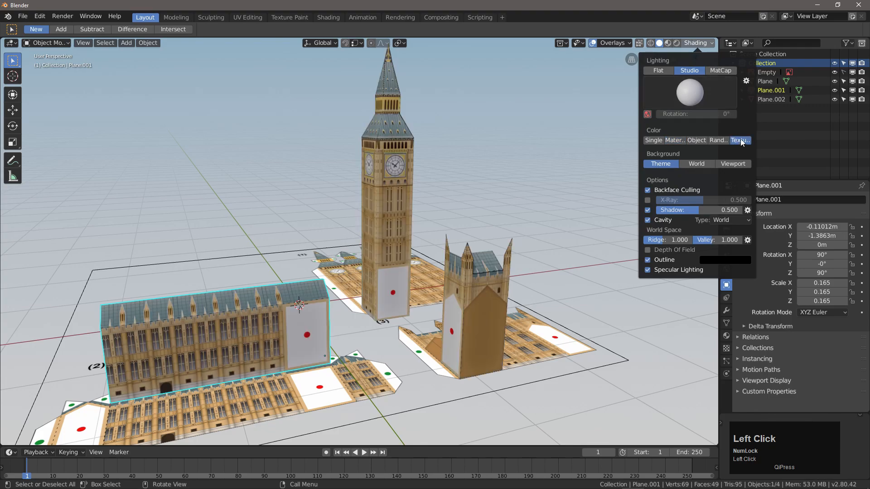
- Disable the reference image Empty in the viewport and turn off Backface Culling in the viewport shading
{"action": "left_click", "coordinate": [852, 73]}
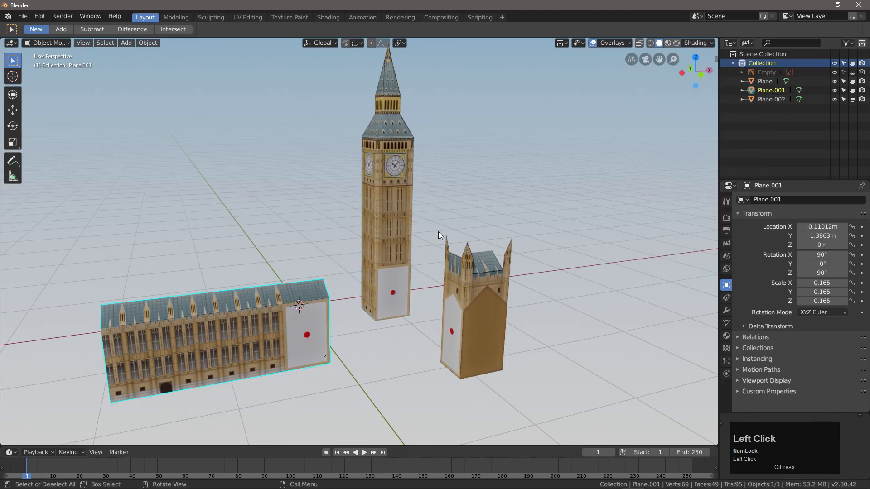
{"action": "left_click", "coordinate": [708, 43]}
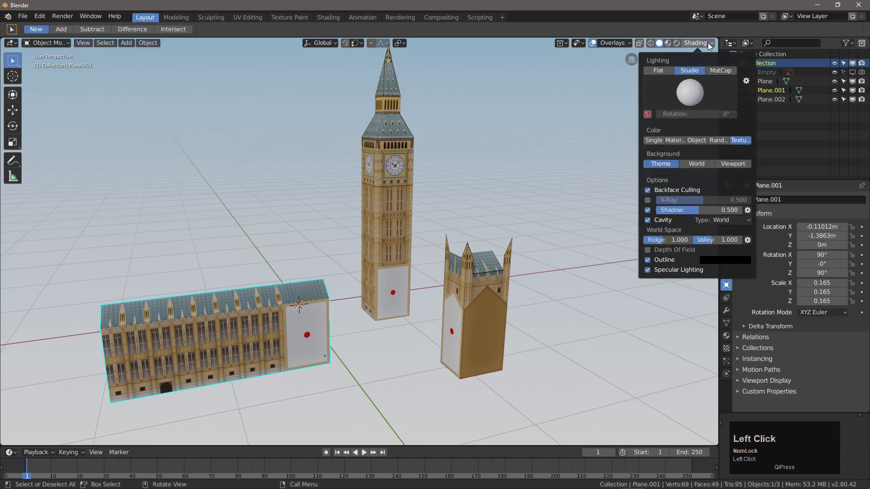
{"action": "left_click", "coordinate": [649, 190]}
{"action": "middle_click_drag", "start_coordinate": [382, 311], "coordinate": [390, 338]}
- Move the palace hall towards the clock tower and rotate the tower so its blank patch faces the hall
{"action": "left_click", "coordinate": [14, 110]}
{"action": "middle_click_drag", "start_coordinate": [391, 279], "coordinate": [359, 310]}
{"action": "left_click_drag", "start_coordinate": [359, 310], "coordinate": [416, 207]}
{"action": "left_click", "coordinate": [466, 204]}
{"action": "left_click", "coordinate": [12, 126]}
{"action": "left_click_drag", "start_coordinate": [460, 309], "coordinate": [383, 182], "text": "ctrl"}
- Slide the palace hall along its axes until its blank end sits flush against the clock tower's base
{"action": "left_click", "coordinate": [318, 211]}
{"action": "left_click", "coordinate": [13, 95]}
{"action": "middle_click_drag", "start_coordinate": [509, 300], "coordinate": [424, 267]}
{"action": "left_click_drag", "start_coordinate": [371, 322], "coordinate": [386, 322]}
{"action": "left_click_drag", "start_coordinate": [290, 398], "coordinate": [273, 444]}
{"action": "scroll", "coordinate": [417, 364], "scroll_direction": "up", "scroll_amount": 3}
{"action": "middle_click_drag", "start_coordinate": [367, 394], "coordinate": [426, 369]}
{"action": "mouse_move", "coordinate": [385, 317]}
{"action": "left_mouse_down"}
{"action": "mouse_move", "coordinate": [400, 326]}
{"action": "mouse_move", "coordinate": [373, 311]}
{"action": "left_mouse_up"}
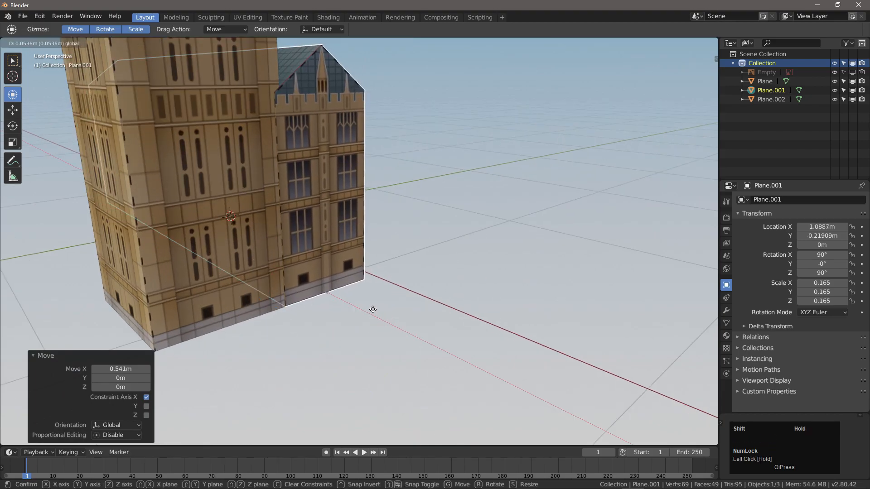
{"action": "middle_click_drag", "start_coordinate": [373, 311], "coordinate": [330, 314]}
{"action": "left_click_drag", "start_coordinate": [328, 312], "coordinate": [392, 303], "text": "shift"}
{"action": "scroll", "coordinate": [392, 303], "scroll_direction": "down", "scroll_amount": 5}
- Move the four-spired tower 1.92 m along Y towards the clock tower
{"action": "left_click", "coordinate": [99, 272]}
{"action": "left_click_drag", "start_coordinate": [170, 321], "coordinate": [393, 266]}
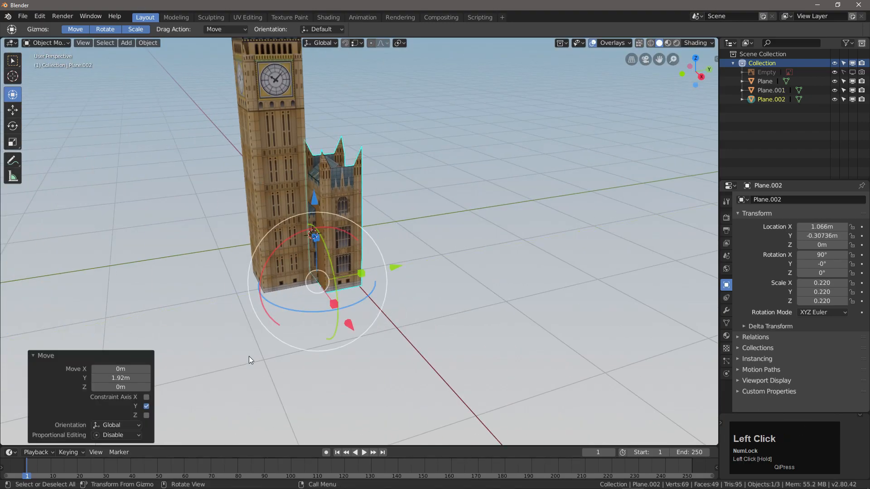
{"action": "middle_click_drag", "start_coordinate": [243, 355], "coordinate": [324, 342]}
- Turn the four-spired tower to -180° about Z and fit it against the hall's far end
{"action": "left_click_drag", "start_coordinate": [424, 305], "coordinate": [170, 308]}
{"action": "middle_click_drag", "start_coordinate": [257, 302], "coordinate": [340, 296]}
{"action": "left_click_drag", "start_coordinate": [155, 329], "coordinate": [59, 274]}
{"action": "left_click_drag", "start_coordinate": [38, 316], "coordinate": [664, 314]}
{"action": "middle_click_drag", "start_coordinate": [367, 281], "coordinate": [444, 283], "text": "shift"}
{"action": "scroll", "coordinate": [559, 297], "scroll_direction": "up", "scroll_amount": 5}
{"action": "left_click_drag", "start_coordinate": [316, 325], "coordinate": [296, 332]}
{"action": "scroll", "coordinate": [515, 298], "scroll_direction": "down", "scroll_amount": 5}
{"action": "middle_click_drag", "start_coordinate": [515, 298], "coordinate": [437, 299]}
{"action": "middle_click_drag", "start_coordinate": [437, 299], "coordinate": [467, 285], "text": "shift"}
{"action": "scroll", "coordinate": [467, 285], "scroll_direction": "down", "scroll_amount": 2}
- Add a mesh cylinder with 96 vertices for the base
{"action": "left_click", "coordinate": [13, 61]}
{"action": "key", "text": "shift+a"}
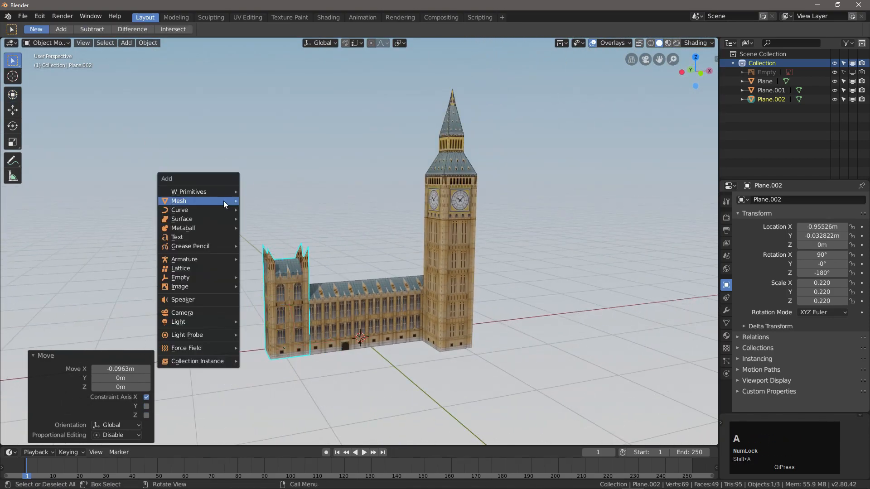
{"action": "mouse_move", "coordinate": [224, 200]}
{"action": "left_click", "coordinate": [277, 244]}
{"action": "left_click", "coordinate": [120, 330]}
{"action": "type", "text": "96"}
{"action": "key", "text": "Return"}
- Scale the cylinder into a wide, thin disc and place it directly beneath the buildings
{"action": "left_click", "coordinate": [13, 142]}
{"action": "mouse_move", "coordinate": [361, 279]}
{"action": "left_mouse_down"}
{"action": "mouse_move", "coordinate": [360, 335]}
{"action": "mouse_move", "coordinate": [361, 281]}
{"action": "left_mouse_up"}
{"action": "left_click", "coordinate": [13, 110]}
{"action": "left_click", "coordinate": [13, 142]}
{"action": "mouse_move", "coordinate": [375, 330]}
{"action": "left_mouse_down"}
{"action": "mouse_move", "coordinate": [393, 320]}
{"action": "mouse_move", "coordinate": [385, 324]}
{"action": "left_mouse_up"}
{"action": "left_click", "coordinate": [13, 110]}
- Shade the base disc smooth and enable Auto Smooth for its normals
{"action": "middle_click_drag", "start_coordinate": [410, 369], "coordinate": [416, 364]}
{"action": "right_click", "coordinate": [403, 364]}
{"action": "left_click", "coordinate": [384, 354]}
{"action": "left_click", "coordinate": [727, 323]}
{"action": "left_click", "coordinate": [762, 354]}
{"action": "left_click", "coordinate": [853, 379]}
{"action": "left_click", "coordinate": [735, 354]}
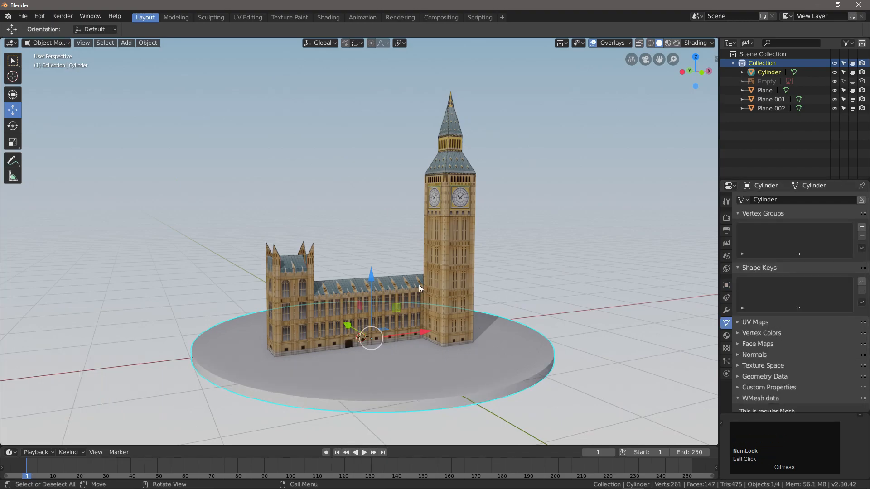
- Add a camera and align it to a low front view that frames the palace and clock tower
{"action": "scroll", "coordinate": [393, 293], "scroll_direction": "up", "scroll_amount": 2}
{"action": "middle_click_drag", "start_coordinate": [393, 294], "coordinate": [408, 331], "text": "shift"}
{"action": "key", "text": "w"}
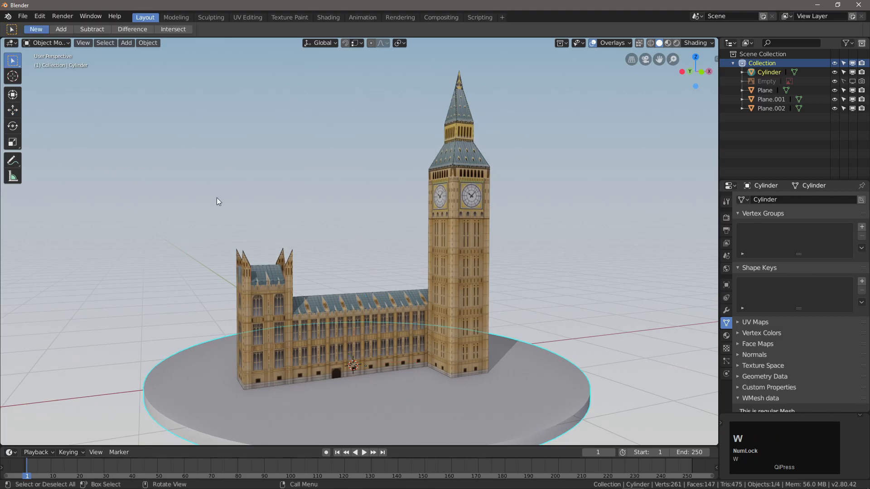
{"action": "middle_click_drag", "start_coordinate": [373, 293], "coordinate": [387, 266]}
{"action": "scroll", "coordinate": [381, 267], "scroll_direction": "down", "scroll_amount": 2}
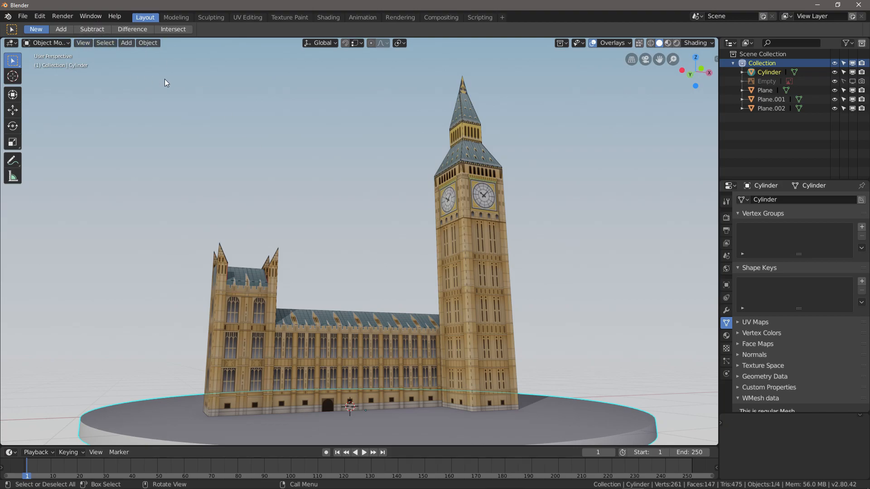
{"action": "left_click", "coordinate": [130, 43]}
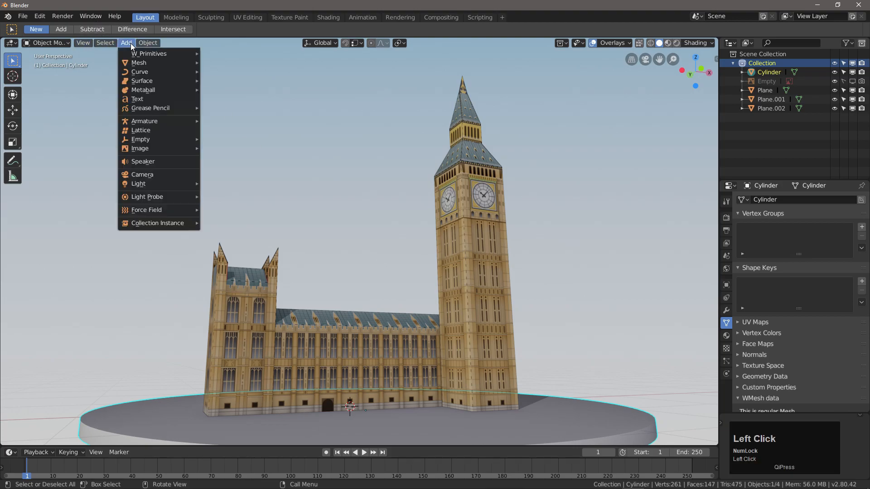
{"action": "left_click", "coordinate": [155, 176]}
{"action": "left_click", "coordinate": [83, 42]}
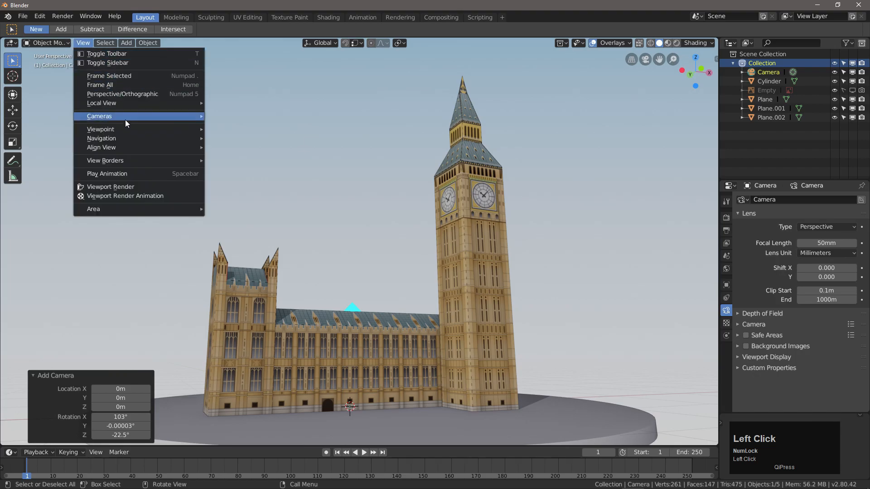
{"action": "mouse_move", "coordinate": [134, 147]}
{"action": "left_click", "coordinate": [268, 161]}
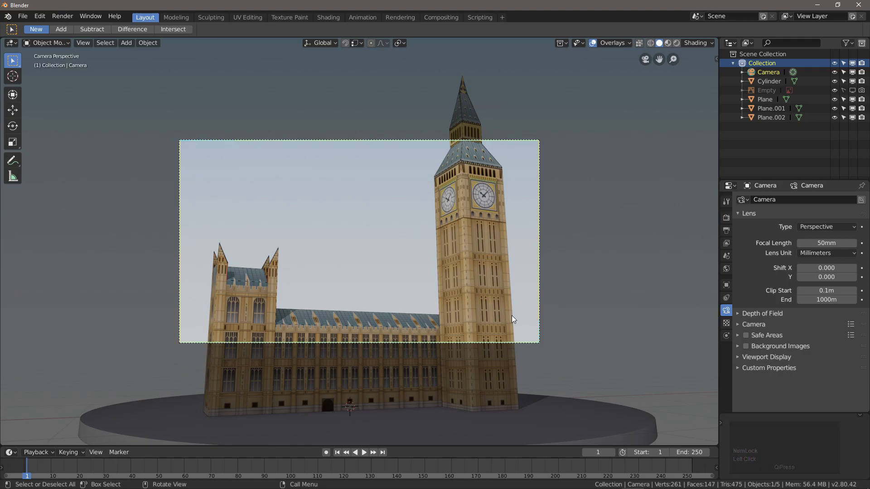
- Set the camera's focal length to 26 mm so the whole model fits inside the frame
{"action": "left_click", "coordinate": [762, 72]}
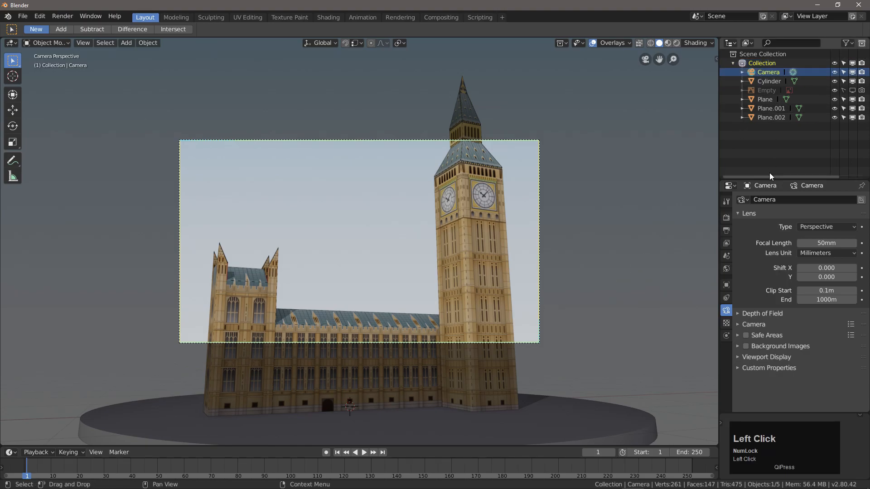
{"action": "left_click_drag", "start_coordinate": [826, 243], "coordinate": [764, 244]}
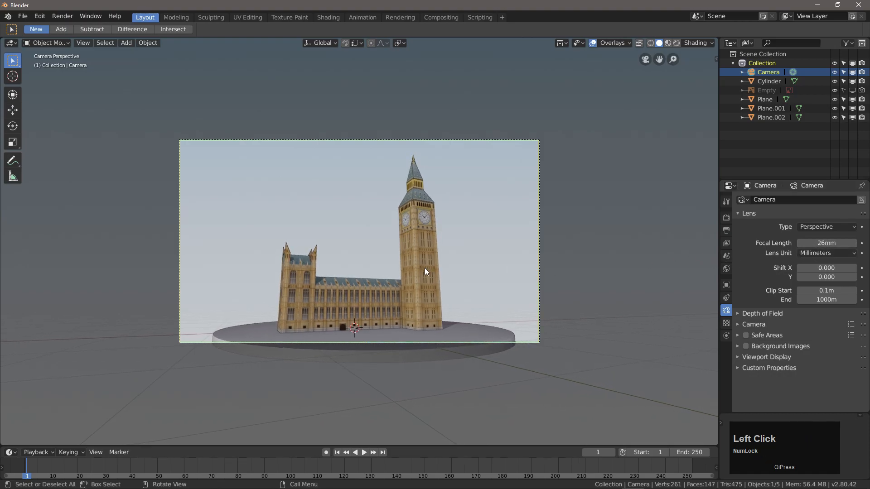
{"action": "scroll", "coordinate": [348, 251], "scroll_direction": "up", "scroll_amount": 3}
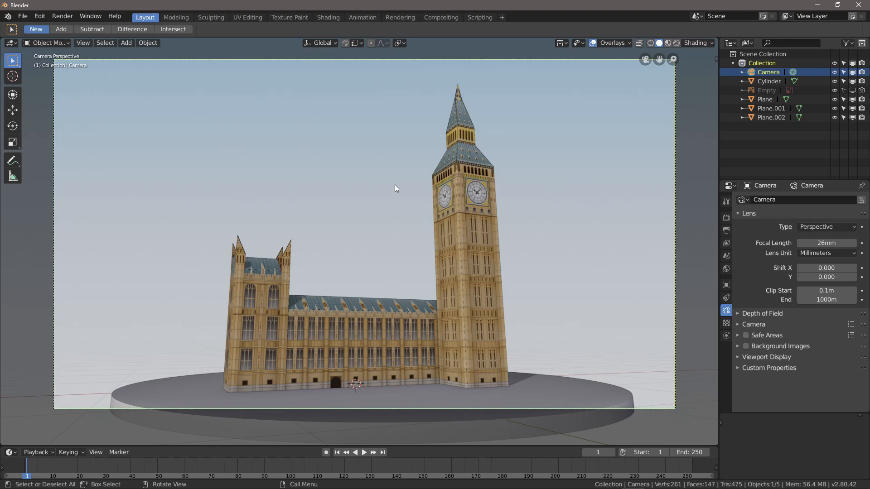
- Switch to the Shading workspace, show the World shader nodes and enable Use Nodes for the world
{"action": "left_click", "coordinate": [327, 18]}
{"action": "left_click", "coordinate": [52, 288]}
{"action": "left_click", "coordinate": [52, 268]}
{"action": "left_click", "coordinate": [158, 289]}
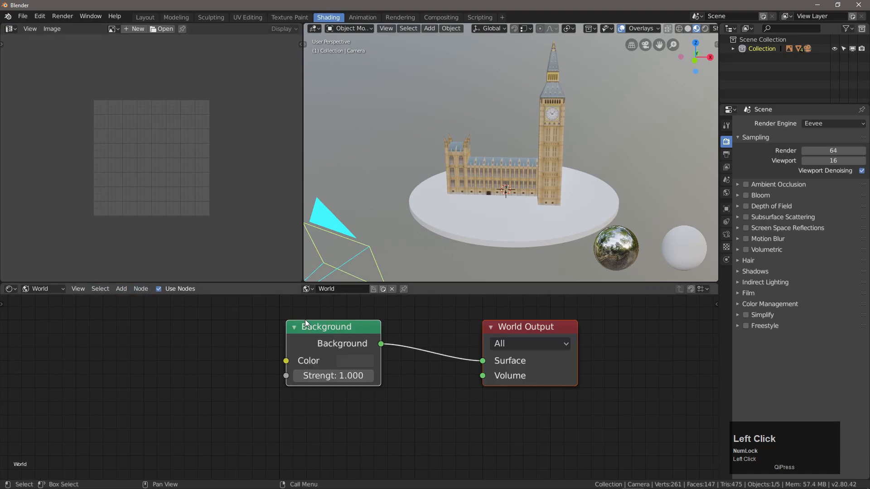
- Add an Environment Texture node in front of the world's Background node
{"action": "left_click", "coordinate": [116, 292]}
{"action": "mouse_move", "coordinate": [145, 337]}
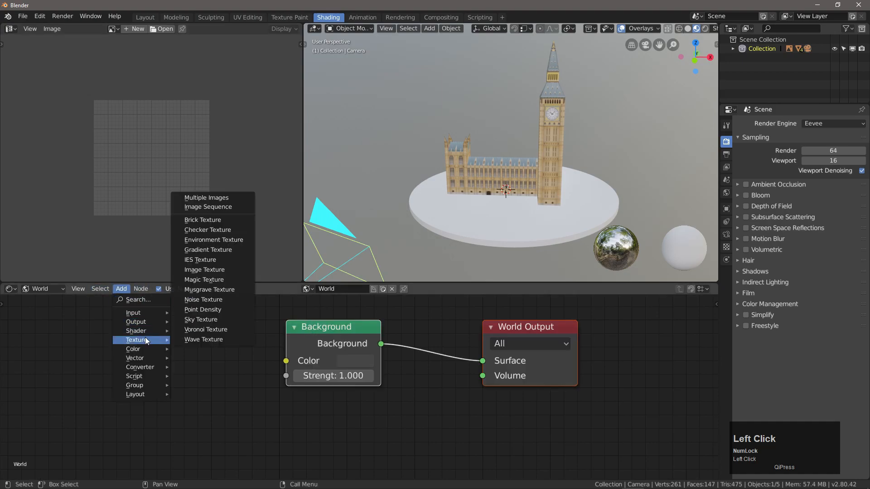
{"action": "left_click", "coordinate": [219, 261]}
{"action": "left_click", "coordinate": [83, 325]}
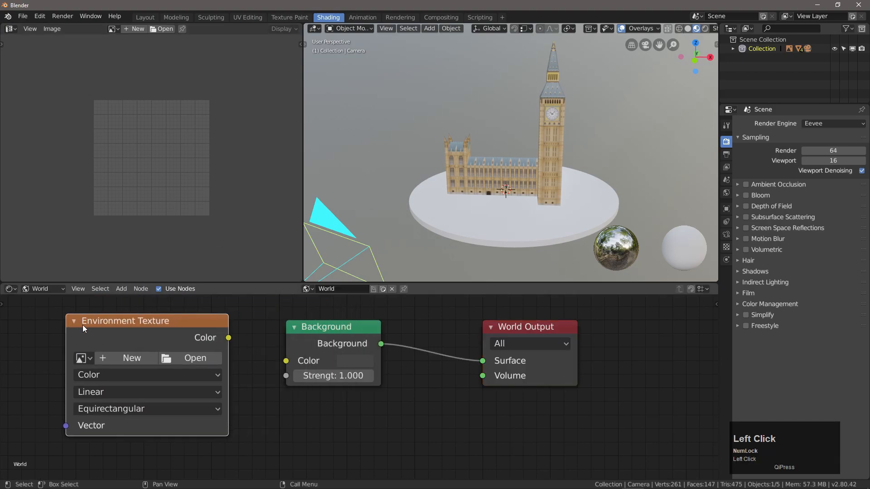
- Load hdrmaps_com_free_054_half.hdr from the VOSIS_Course folder into the Environment Texture and link its Color to the Background Color
{"action": "left_click", "coordinate": [180, 360]}
{"action": "left_click", "coordinate": [29, 74]}
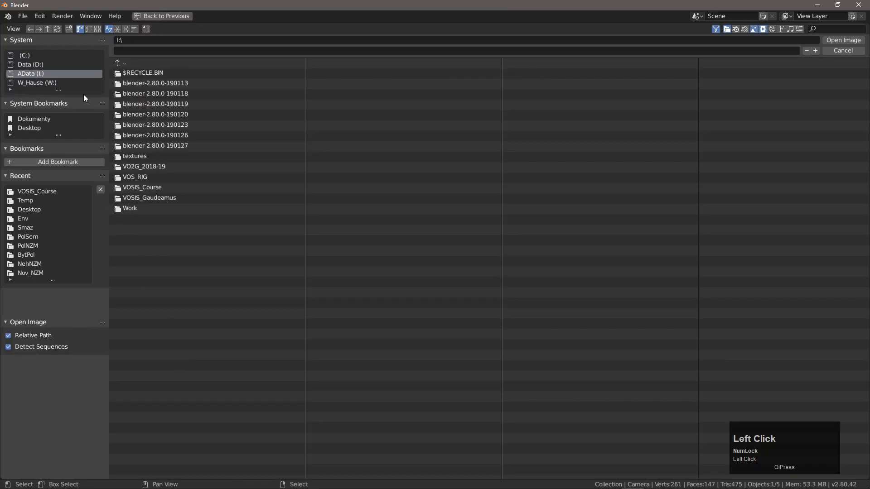
{"action": "left_click", "coordinate": [159, 187]}
{"action": "left_click", "coordinate": [144, 83]}
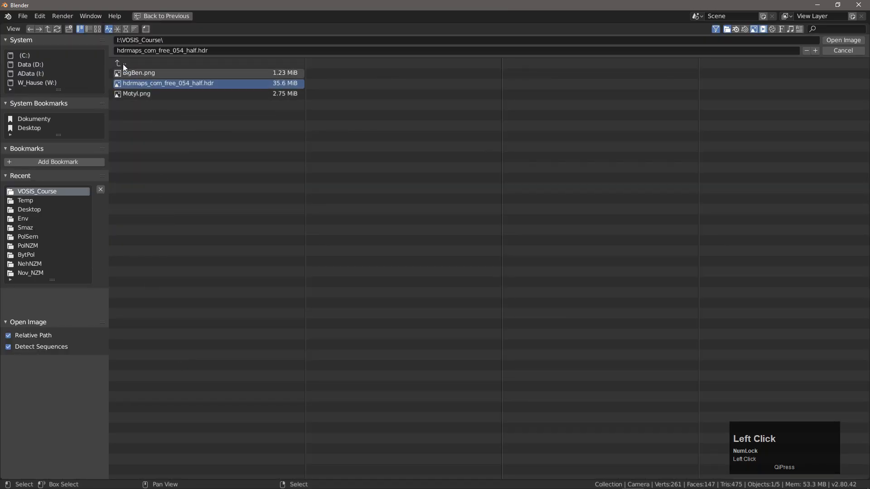
{"action": "left_click", "coordinate": [831, 40]}
{"action": "left_click_drag", "start_coordinate": [229, 338], "coordinate": [286, 361]}
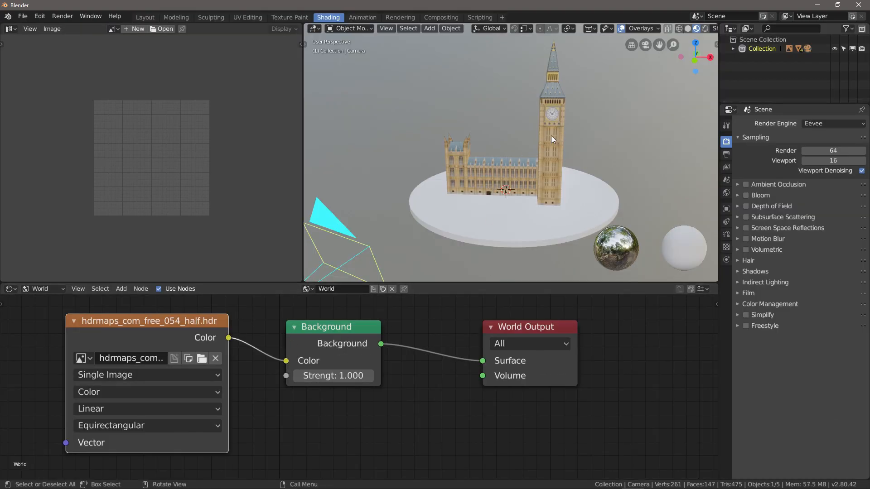
- Return to the Layout workspace, choose Eevee as the render engine and switch the viewport to Rendered shading
{"action": "left_click", "coordinate": [145, 17]}
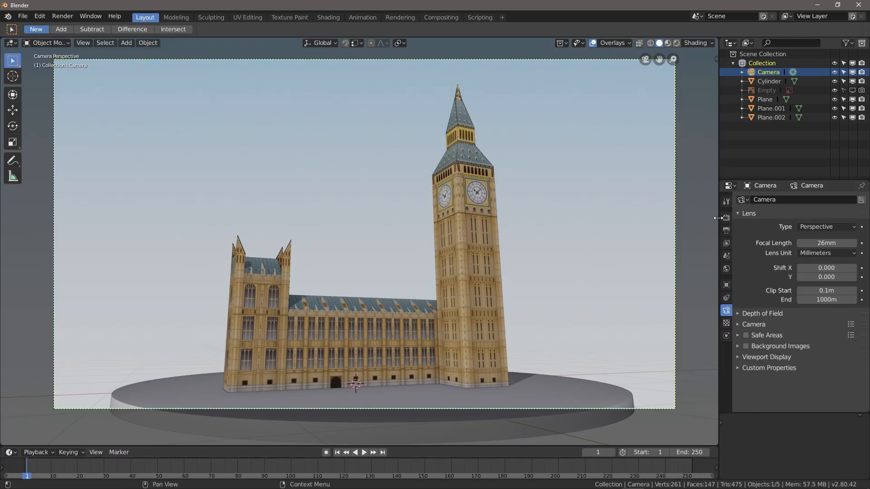
{"action": "left_click", "coordinate": [726, 218]}
{"action": "left_click", "coordinate": [811, 200]}
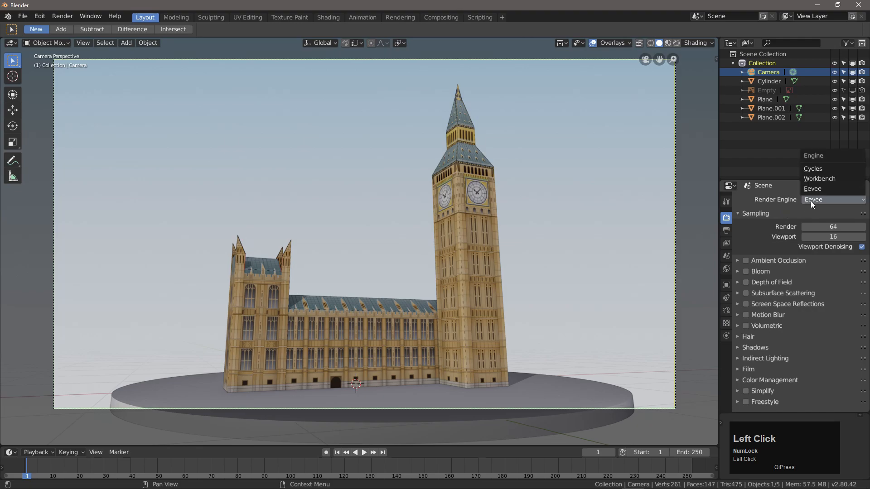
{"action": "left_click", "coordinate": [814, 189]}
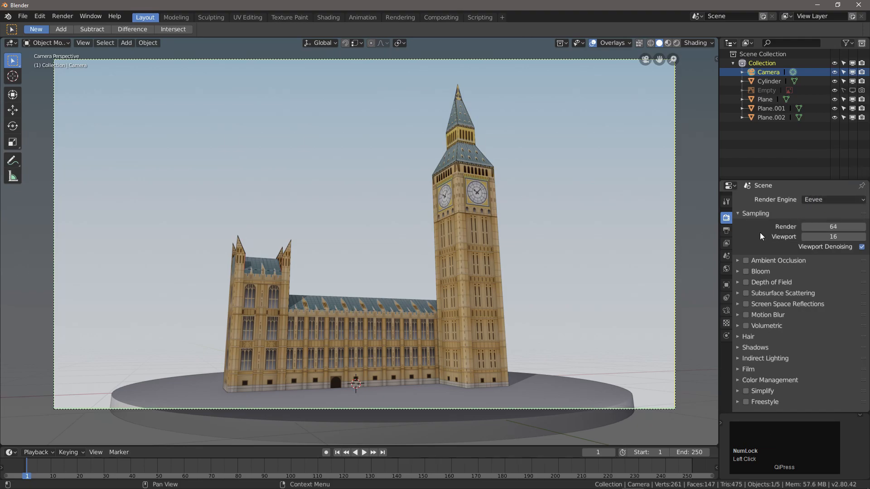
{"action": "left_click", "coordinate": [677, 43]}
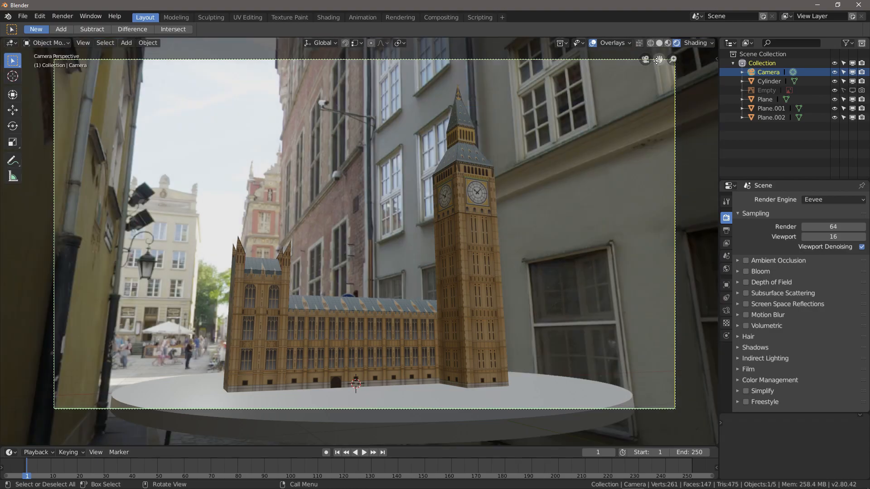
- Enable Ambient Occlusion and Screen Space Reflections for the Eevee render, leaving Bloom and Depth of Field off
{"action": "left_click", "coordinate": [746, 261]}
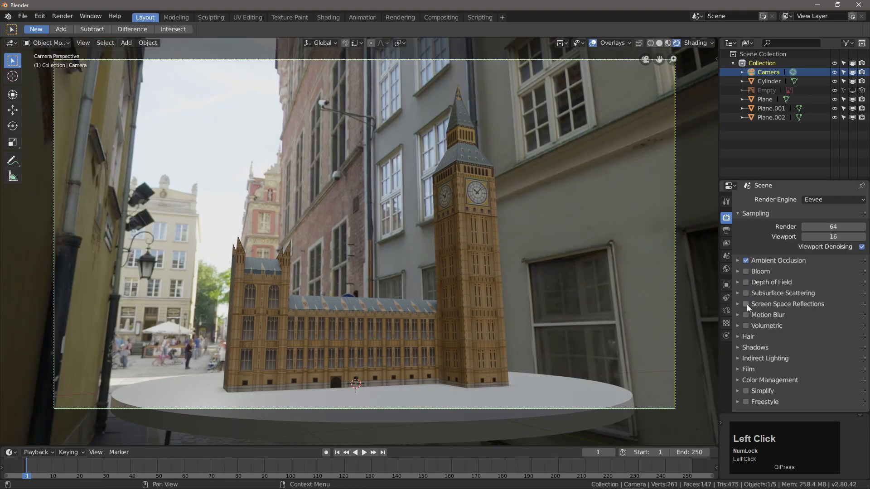
{"action": "left_click", "coordinate": [746, 305]}
{"action": "left_click", "coordinate": [747, 272]}
{"action": "left_click", "coordinate": [746, 272]}
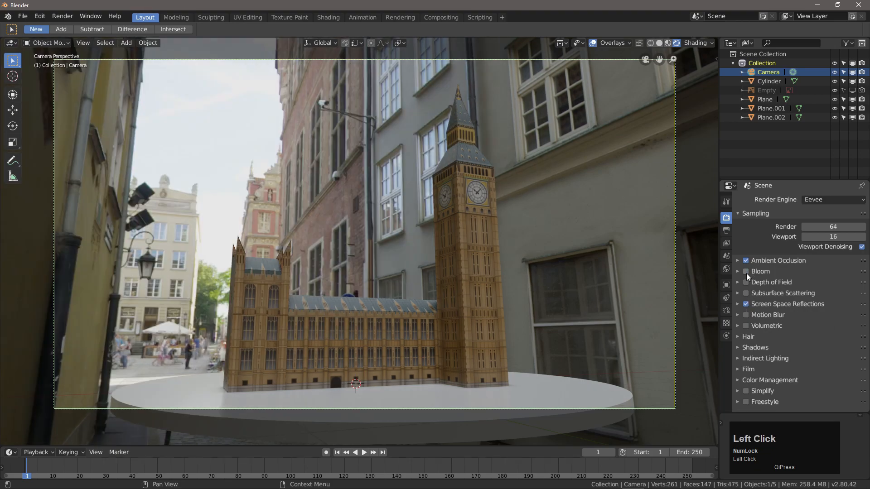
{"action": "left_click", "coordinate": [747, 283]}
{"action": "left_click", "coordinate": [747, 283]}
- Set the Film alpha to Transparent so the render has no background
{"action": "left_click", "coordinate": [738, 369]}
{"action": "scroll", "coordinate": [763, 366], "scroll_direction": "down", "scroll_amount": 2}
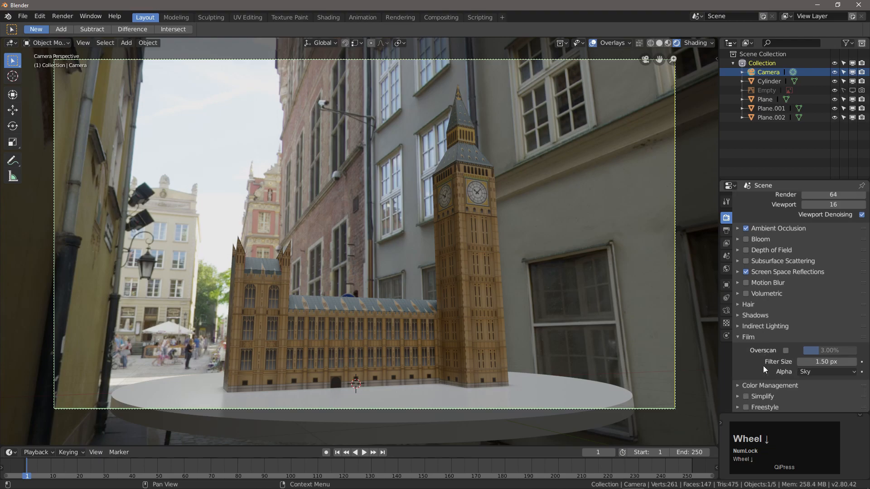
{"action": "left_click", "coordinate": [811, 372]}
{"action": "left_click", "coordinate": [814, 353]}
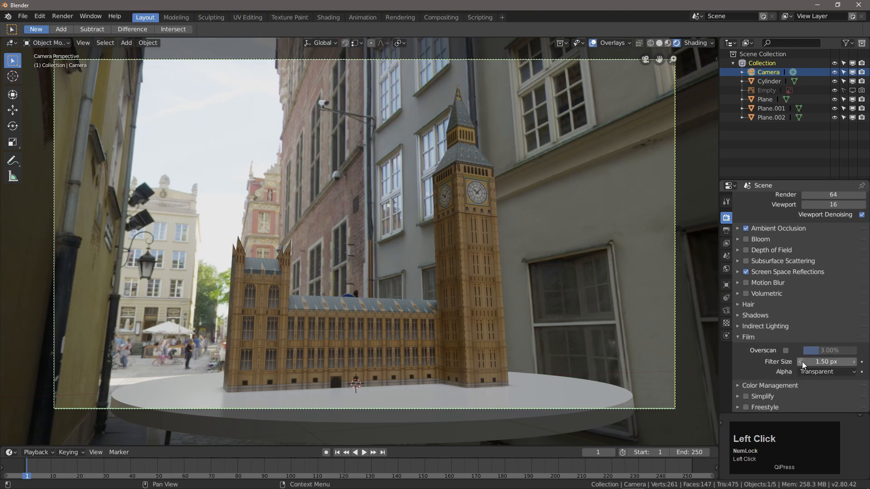
{"action": "left_click", "coordinate": [737, 337]}
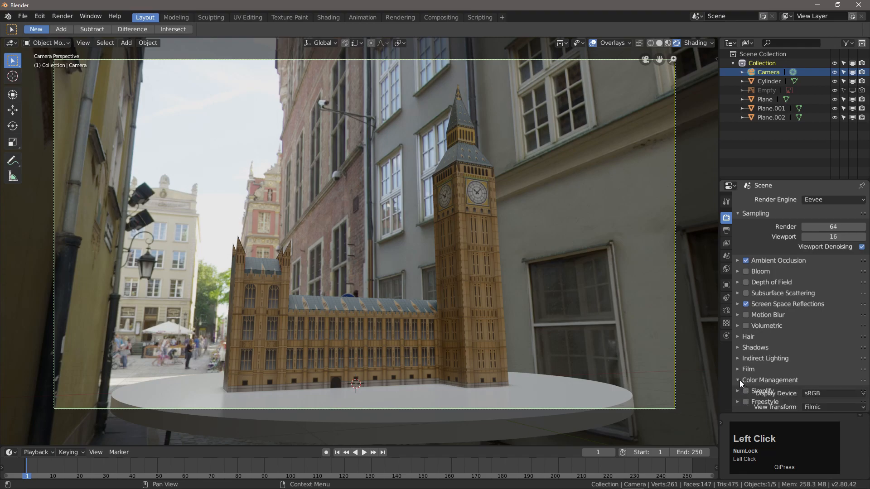
- Set the Color Management look to Medium High Contrast and raise the exposure to about 0.642
{"action": "left_click", "coordinate": [739, 379]}
{"action": "scroll", "coordinate": [792, 372], "scroll_direction": "down", "scroll_amount": 2}
{"action": "left_click", "coordinate": [819, 380]}
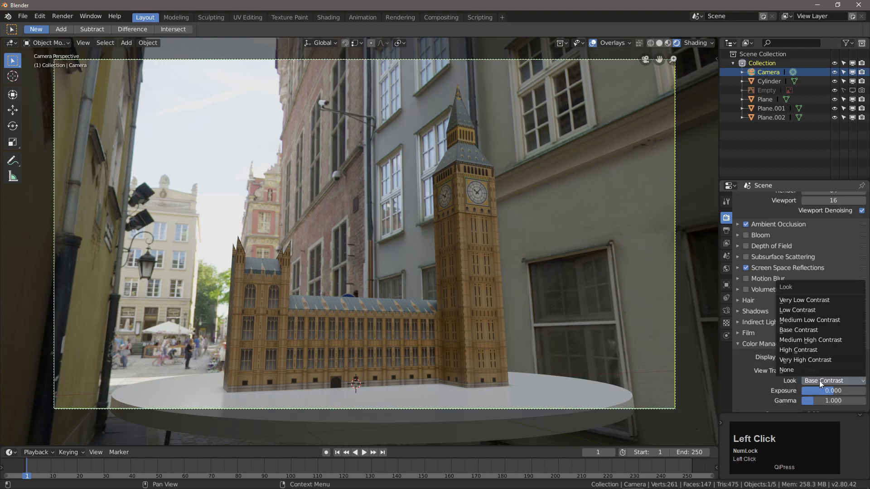
{"action": "left_click", "coordinate": [816, 340]}
{"action": "left_click_drag", "start_coordinate": [823, 390], "coordinate": [847, 391], "text": "shift"}
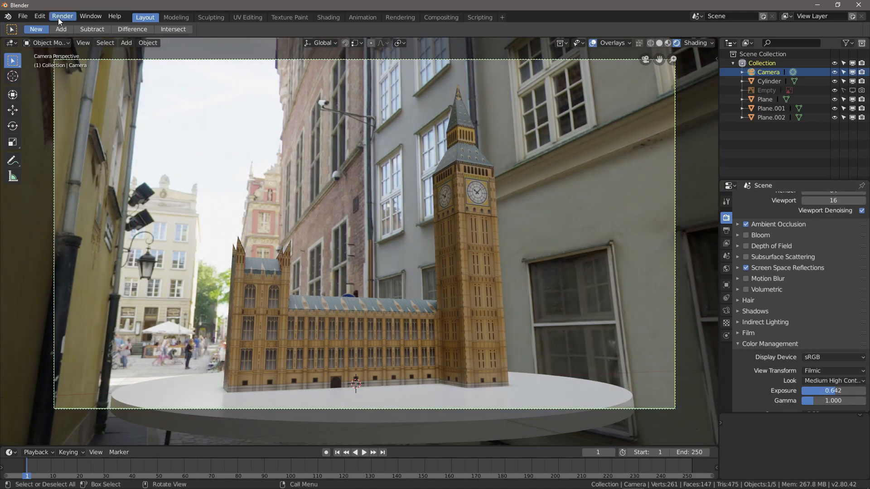
- Render the image and save the project as 102_Paper01.blend in the VOSIS_Course folder
{"action": "left_click", "coordinate": [59, 16]}
{"action": "left_click", "coordinate": [73, 26]}
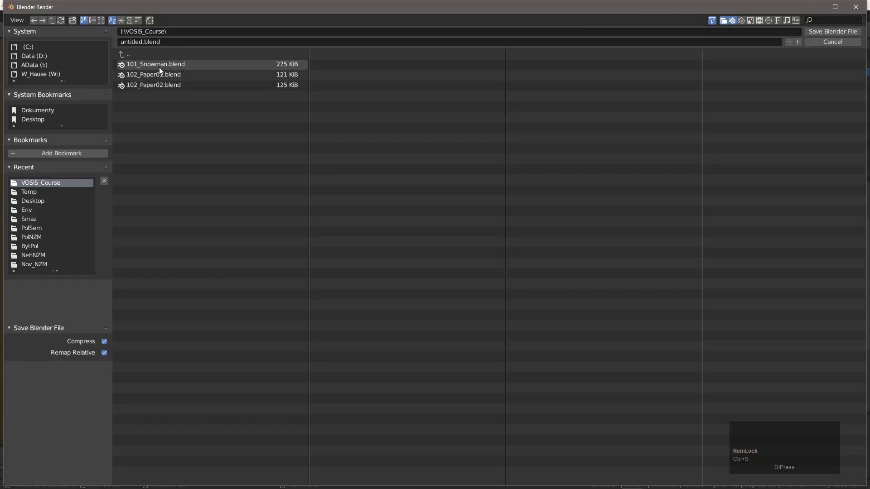
{"action": "left_click", "coordinate": [163, 76]}
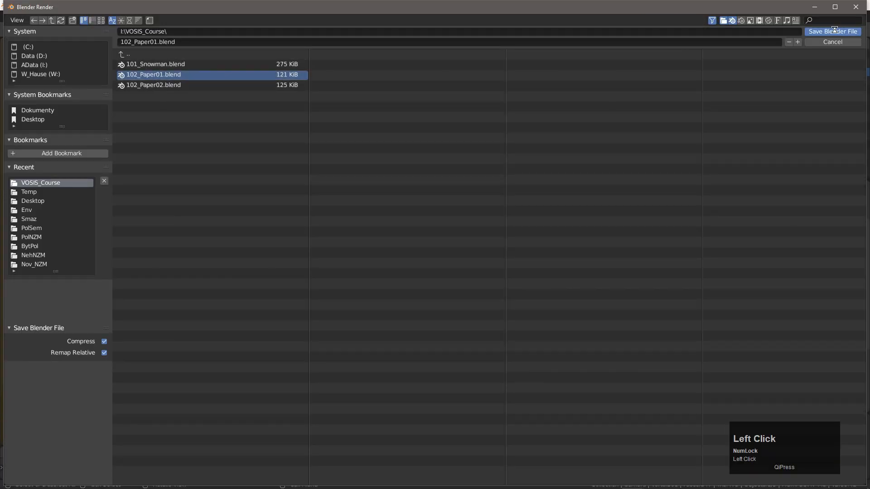
- Save the rendered image as BigBen_render.png in the VOSIS_Course folder
{"action": "left_click", "coordinate": [89, 20]}
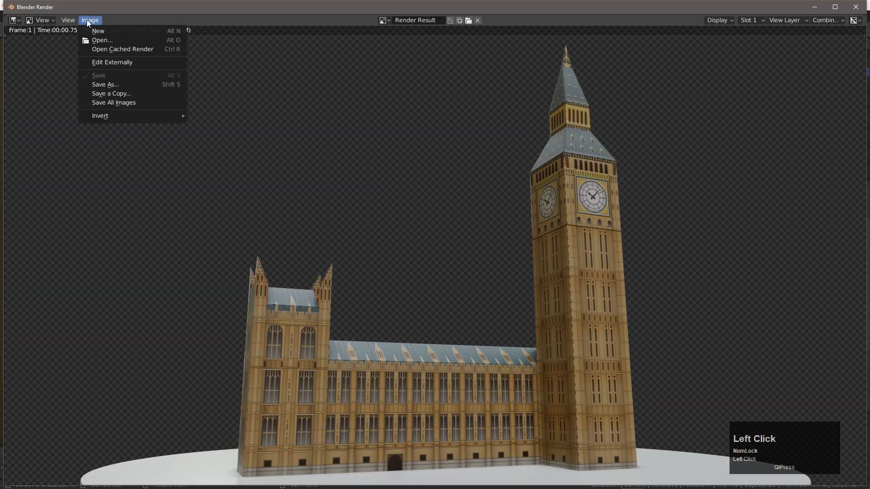
{"action": "left_click", "coordinate": [119, 86]}
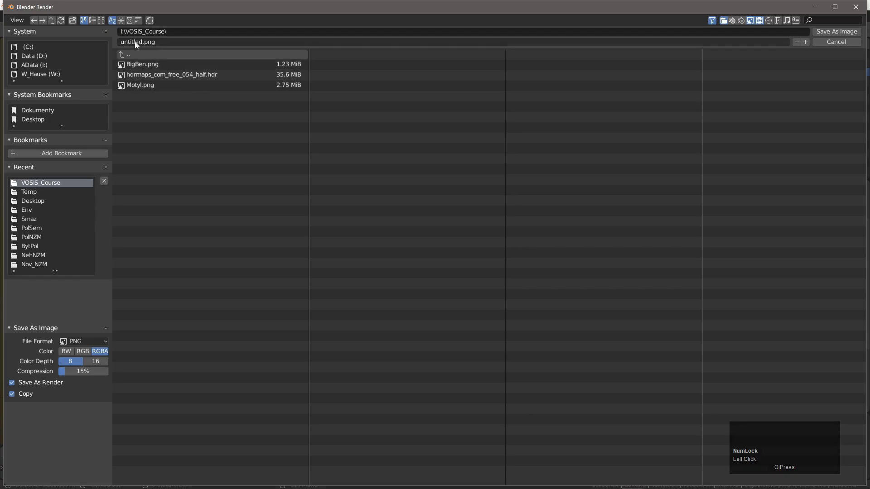
{"action": "left_click", "coordinate": [140, 42]}
{"action": "type", "text": "_render"}
{"action": "left_click", "coordinate": [837, 31]}
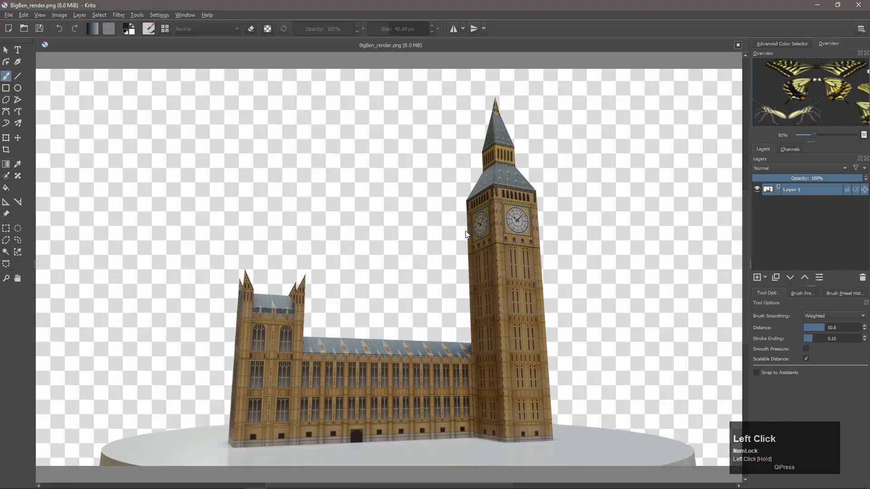
- Switch to Krita with BigBen_render.png, add a layer below the render and fill it with a radial light-to-dark blue gradient
{"action": "left_click", "coordinate": [756, 277]}
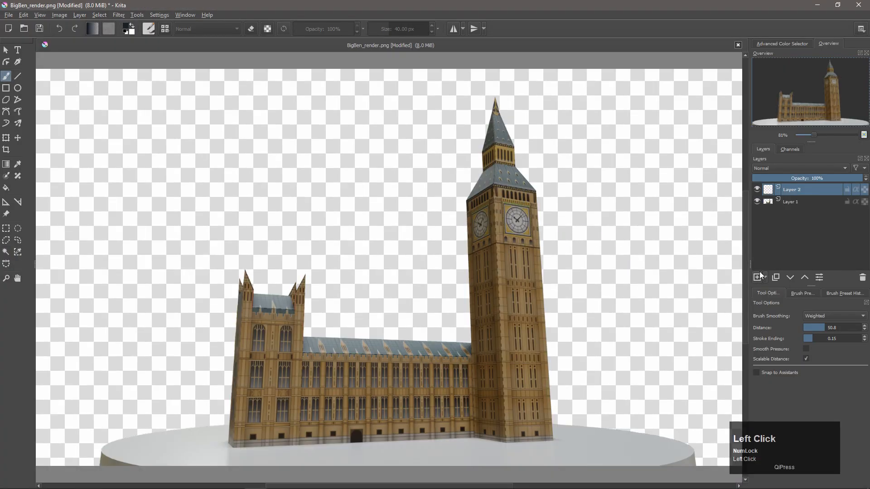
{"action": "scroll", "coordinate": [437, 254], "scroll_direction": "down", "scroll_amount": 2}
{"action": "left_click", "coordinate": [93, 30]}
{"action": "left_click", "coordinate": [149, 96]}
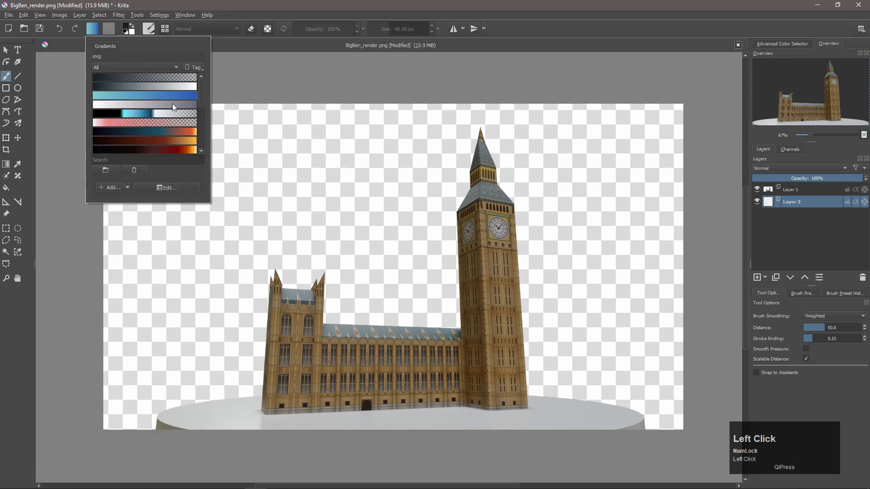
{"action": "left_click", "coordinate": [365, 286]}
{"action": "key", "text": "g"}
{"action": "left_click_drag", "start_coordinate": [405, 446], "coordinate": [298, 105]}
- Add a new layer above the render layer and fill it with the dark foreground colour
{"action": "left_click", "coordinate": [789, 190]}
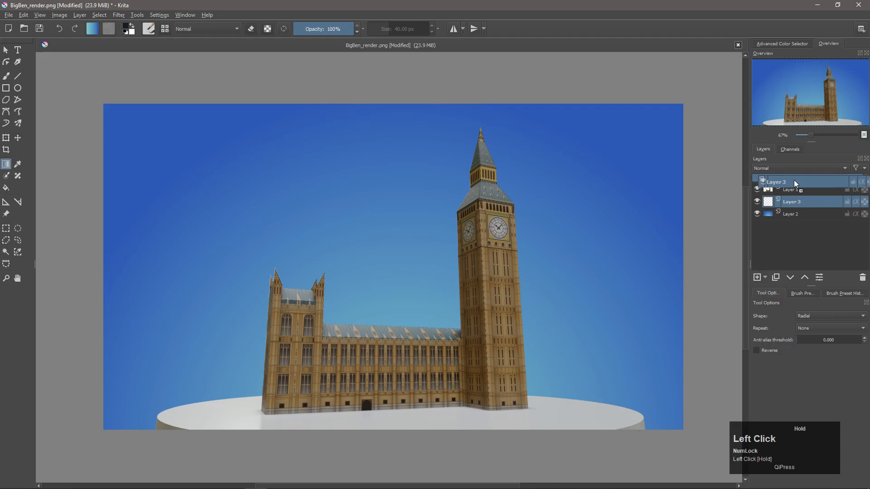
{"action": "key", "text": "Insert"}
{"action": "key", "text": "f"}
{"action": "left_click", "coordinate": [239, 189]}
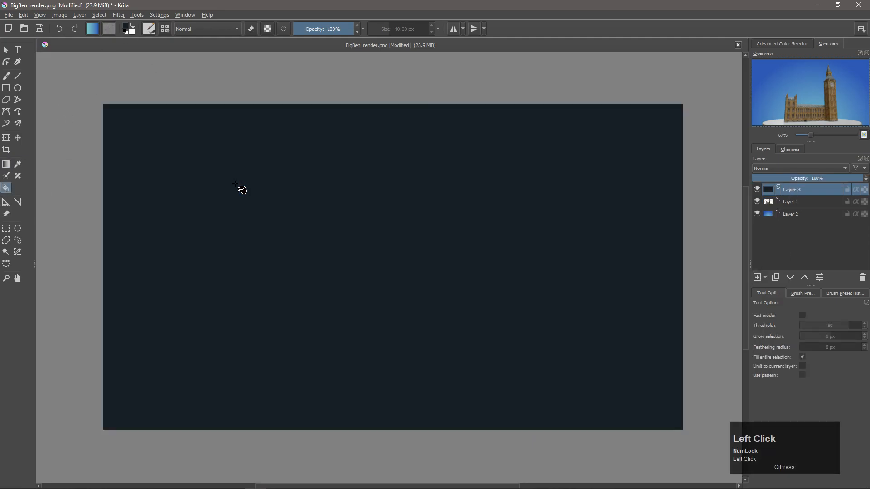
- Make an elliptical selection spanning the whole canvas on the dark layer and fill it with white
{"action": "key", "text": "j"}
{"action": "left_click_drag", "start_coordinate": [104, 105], "coordinate": [684, 431]}
{"action": "key", "text": "f"}
{"action": "left_click", "coordinate": [363, 228]}
- Select the entire canvas and apply a strong Gaussian Blur to the white ellipse to form a soft vignette
{"action": "key", "text": "ctrl+a"}
{"action": "left_click", "coordinate": [118, 14]}
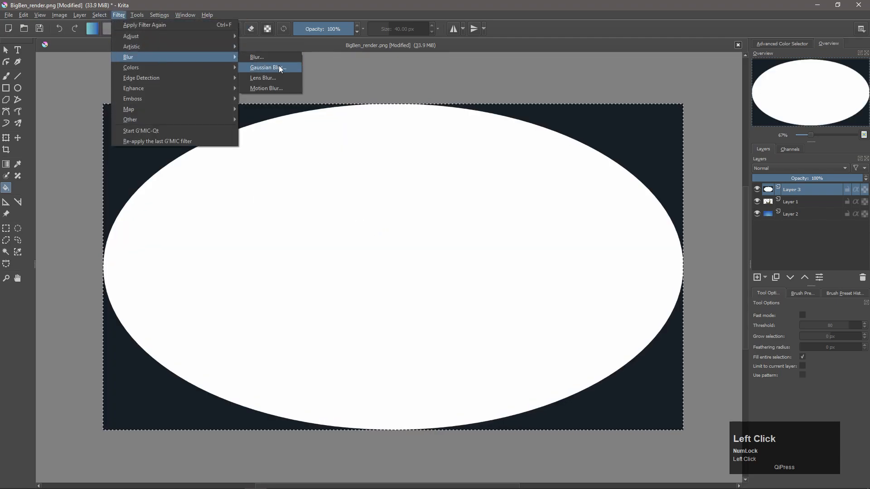
{"action": "left_click", "coordinate": [278, 64]}
{"action": "left_click_drag", "start_coordinate": [670, 93], "coordinate": [776, 92]}
{"action": "left_click", "coordinate": [766, 280]}
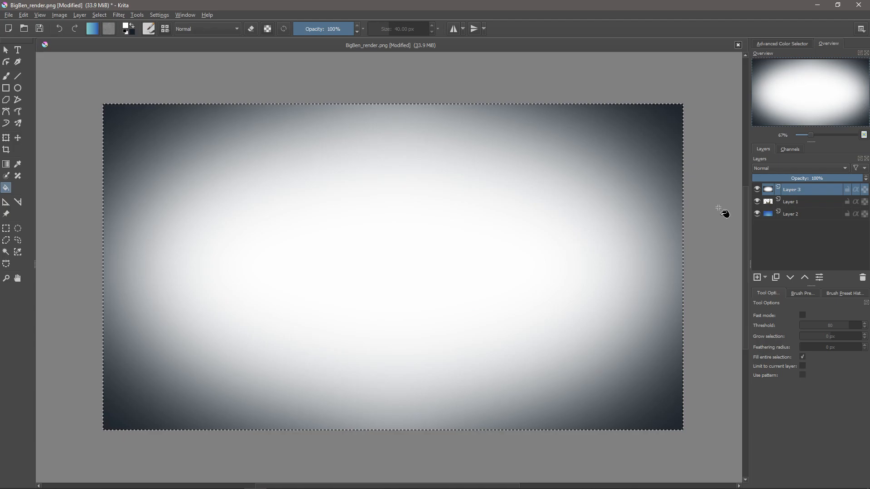
- Set the vignette layer's blending mode to Multiply and its opacity to 32%
{"action": "left_click", "coordinate": [800, 168]}
{"action": "left_click", "coordinate": [786, 222]}
{"action": "left_click_drag", "start_coordinate": [798, 178], "coordinate": [788, 180]}
- Export the finished composition as BigBen_FIN.png
{"action": "left_click", "coordinate": [8, 14]}
{"action": "left_click", "coordinate": [41, 103]}
{"action": "double_click", "coordinate": [89, 208]}
{"action": "type", "text": "final"}
{"action": "left_click", "coordinate": [346, 240]}
{"action": "left_click", "coordinate": [552, 360]}
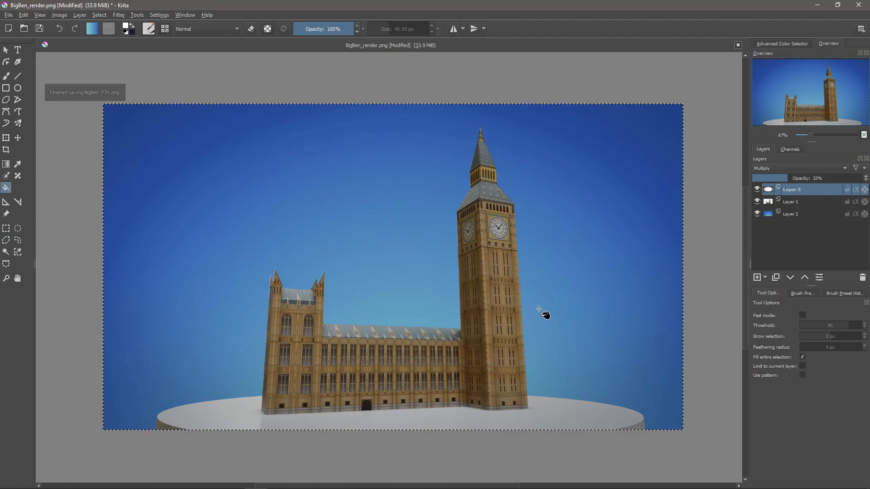
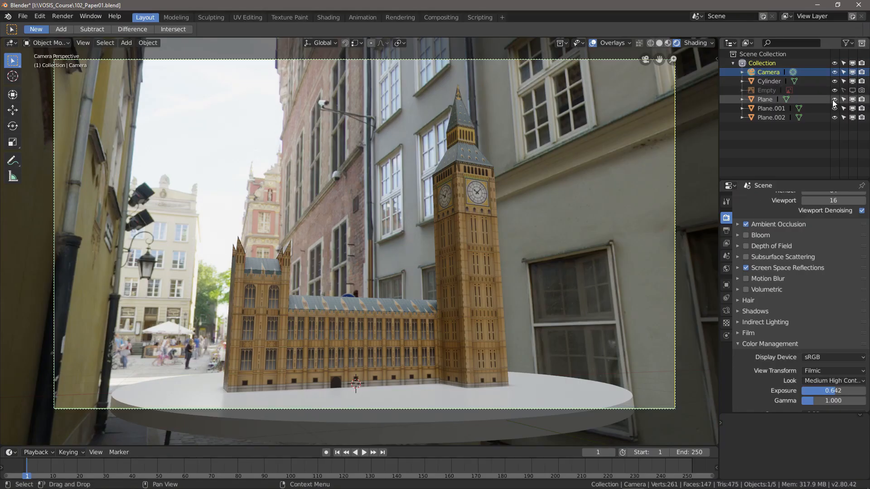
- Return to Blender, hide the whole collection's objects and place Motyl.png from the VOSIS_Course folder as a reference image in the viewport
{"action": "left_click", "coordinate": [835, 63]}
{"action": "middle_click_drag", "start_coordinate": [449, 281], "coordinate": [632, 226]}
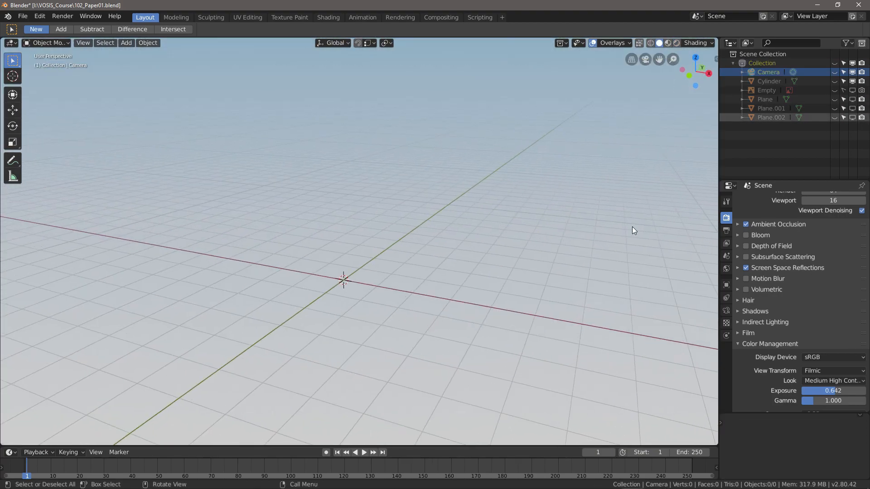
{"action": "left_click", "coordinate": [869, 253]}
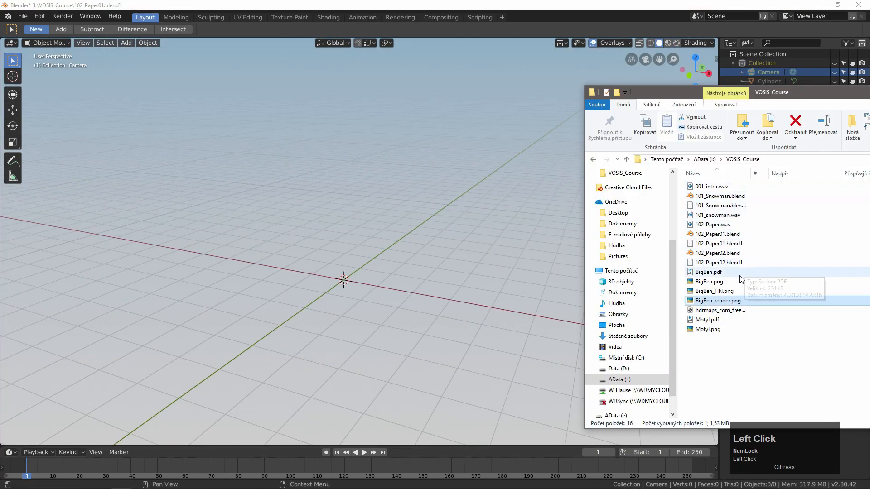
{"action": "left_click_drag", "start_coordinate": [708, 331], "coordinate": [419, 271]}
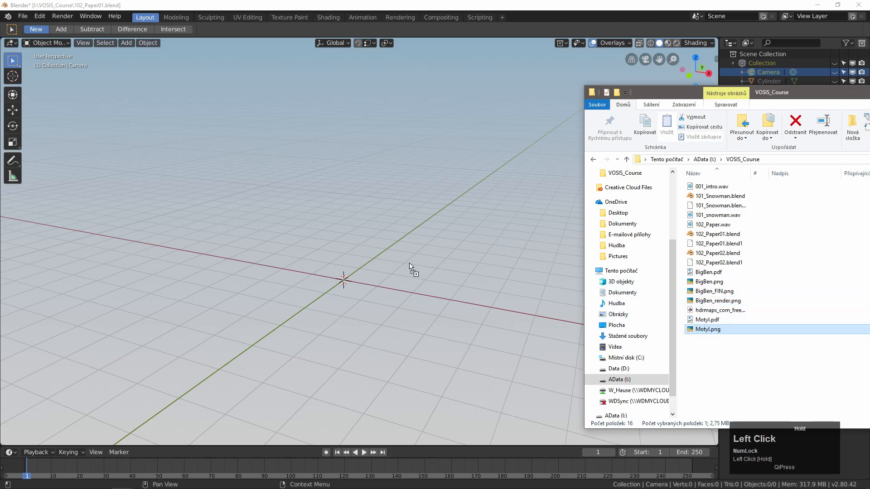
{"action": "left_click_drag", "start_coordinate": [333, 237], "coordinate": [333, 237]}
{"action": "left_click", "coordinate": [383, 6]}
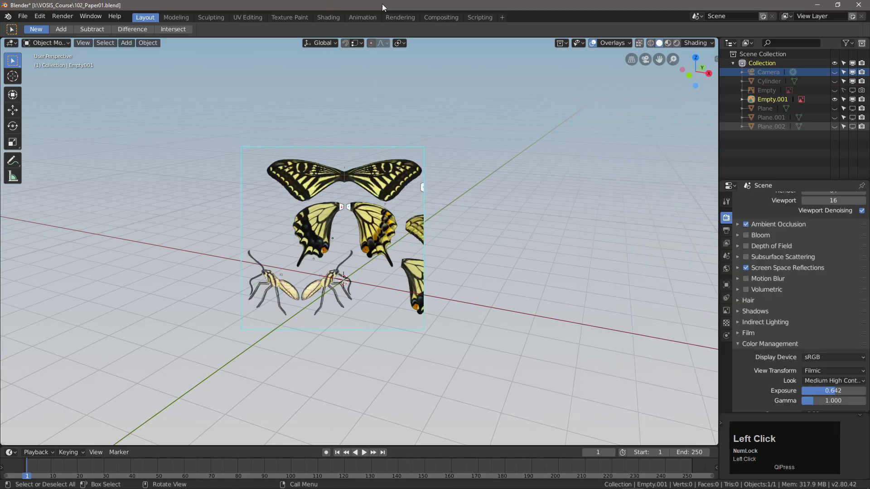
- Reset the butterfly reference image's location and rotation to zero on all axes
{"action": "left_click", "coordinate": [726, 286]}
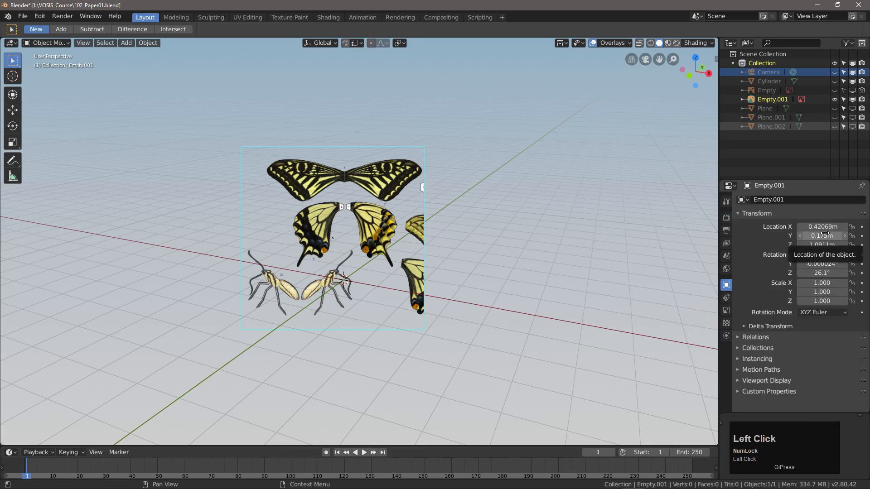
{"action": "key", "text": "BackSpace"}
{"action": "key", "text": "BackSpace"}
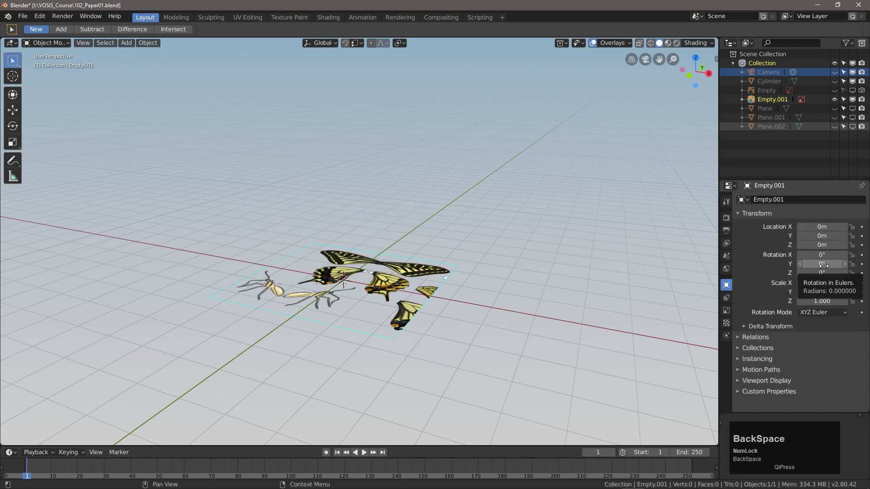
{"action": "middle_click_drag", "start_coordinate": [692, 275], "coordinate": [448, 368]}
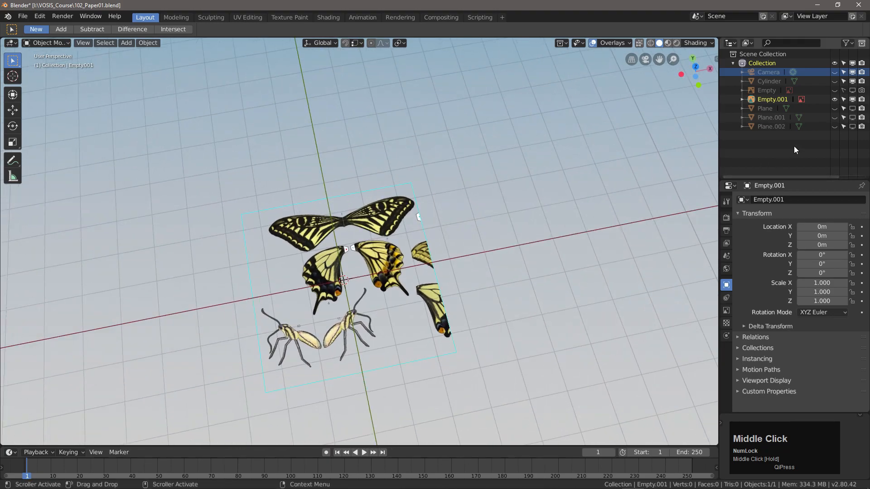
- Make the butterfly reference image unselectable and rename it Motyl image
{"action": "left_click", "coordinate": [843, 98]}
{"action": "double_click", "coordinate": [770, 99]}
{"action": "type", "text": "Motyl image"}
{"action": "key", "text": "Return"}
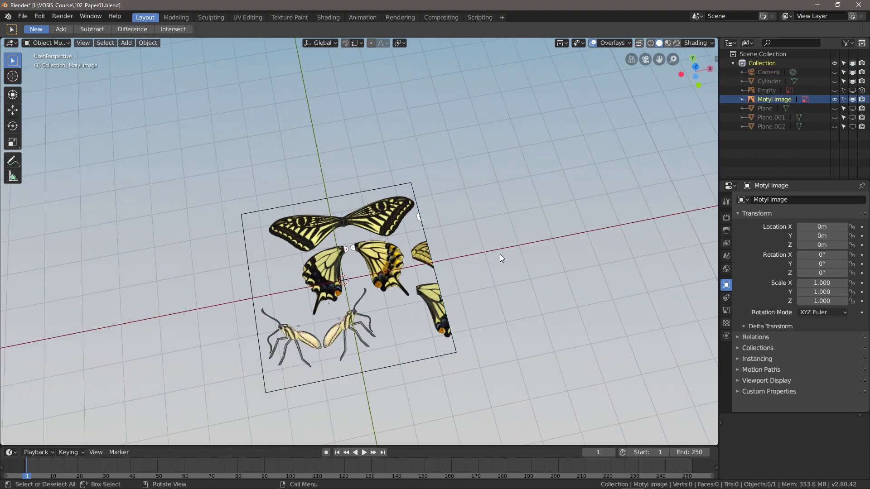
- Switch to the top view of the butterfly image and add a 2 m plane at the origin
{"action": "middle_click_drag", "start_coordinate": [444, 289], "coordinate": [357, 297]}
{"action": "scroll", "coordinate": [356, 299], "scroll_direction": "up", "scroll_amount": 5}
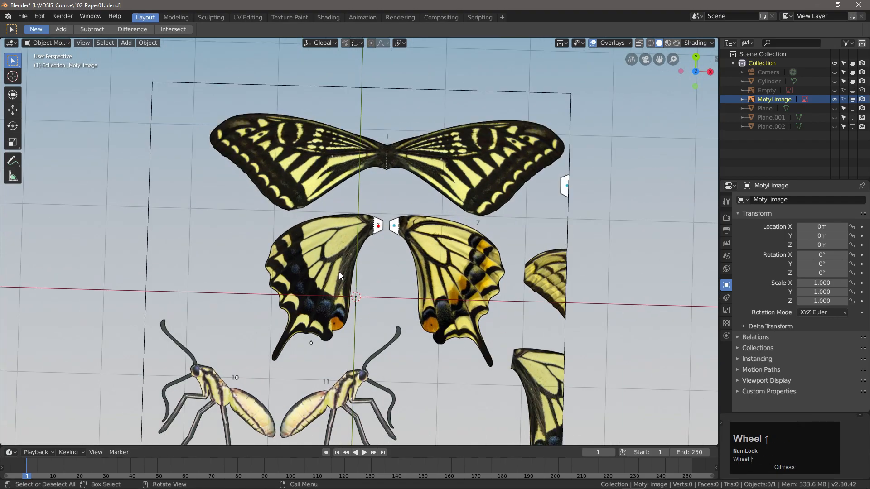
{"action": "middle_click_drag", "start_coordinate": [335, 261], "coordinate": [329, 262]}
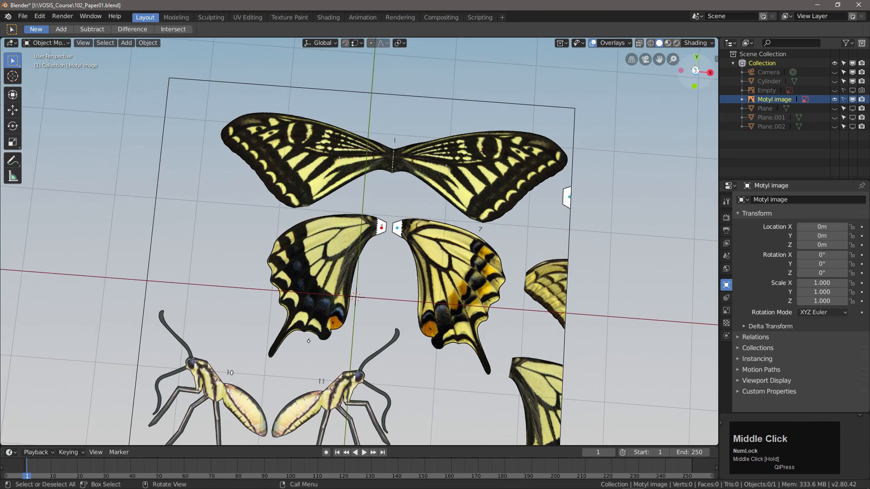
{"action": "left_click", "coordinate": [696, 71]}
{"action": "key", "text": "shift+a"}
{"action": "mouse_move", "coordinate": [269, 243]}
{"action": "left_click", "coordinate": [296, 243]}
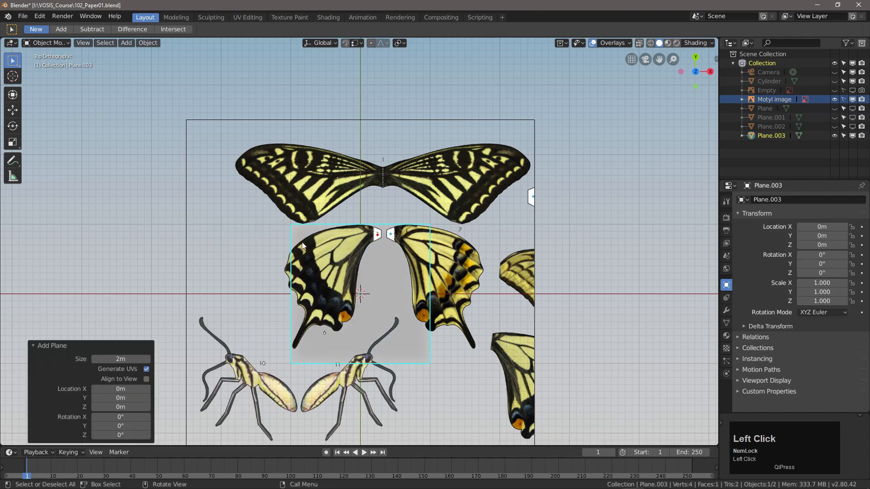
- Move the new plane so its centre sits on the dashed fold between the upper wings, and enter Edit Mode
{"action": "key", "text": "g"}
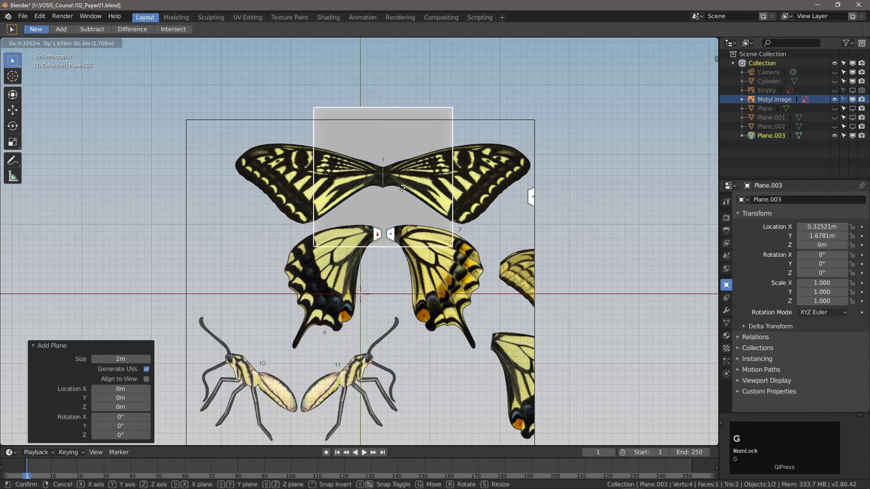
{"action": "left_click", "coordinate": [398, 177]}
{"action": "scroll", "coordinate": [393, 172], "scroll_direction": "up", "scroll_amount": 6}
{"action": "key", "text": "g"}
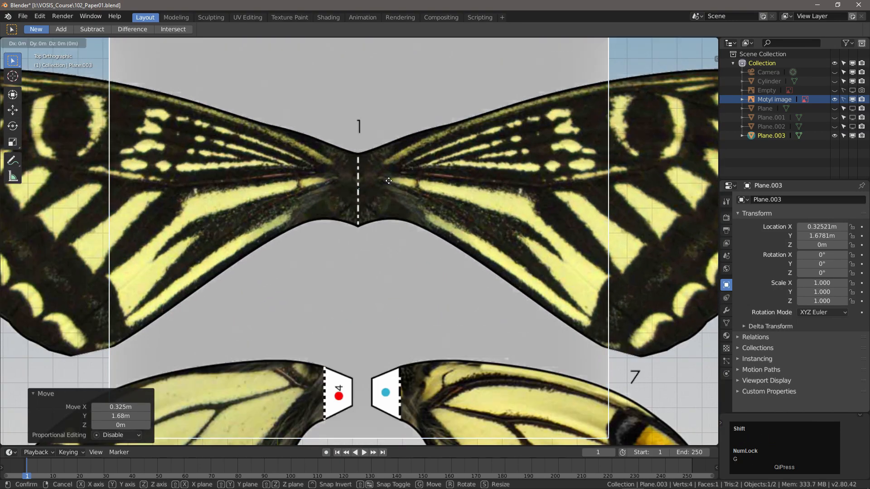
{"action": "left_click", "coordinate": [384, 187]}
{"action": "scroll", "coordinate": [375, 231], "scroll_direction": "down", "scroll_amount": 4}
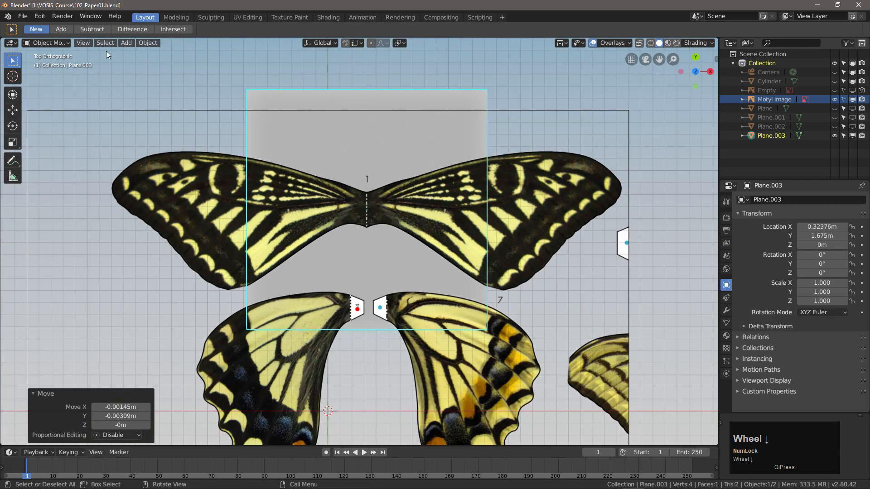
{"action": "left_click", "coordinate": [64, 43]}
{"action": "left_click", "coordinate": [61, 65]}
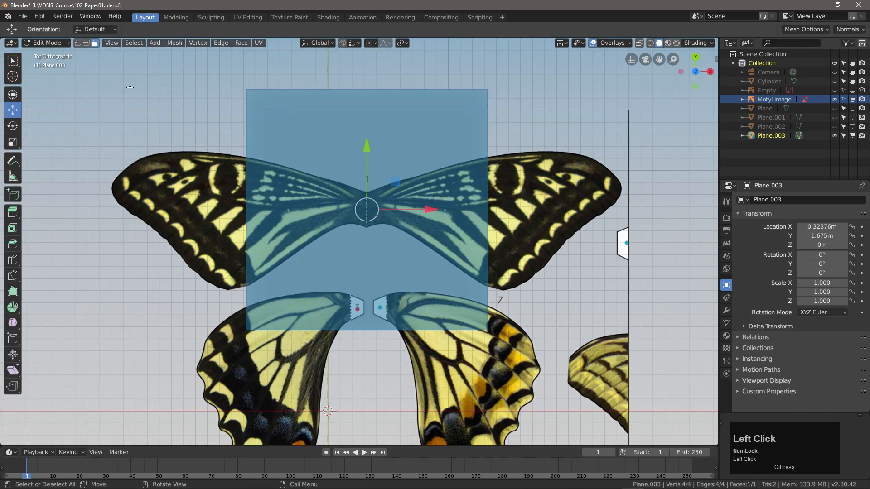
- Merge the plane's vertices at center and move the merged vertex -0.152 m along Y to the lower end of the dashed fold
{"action": "right_click", "coordinate": [292, 165]}
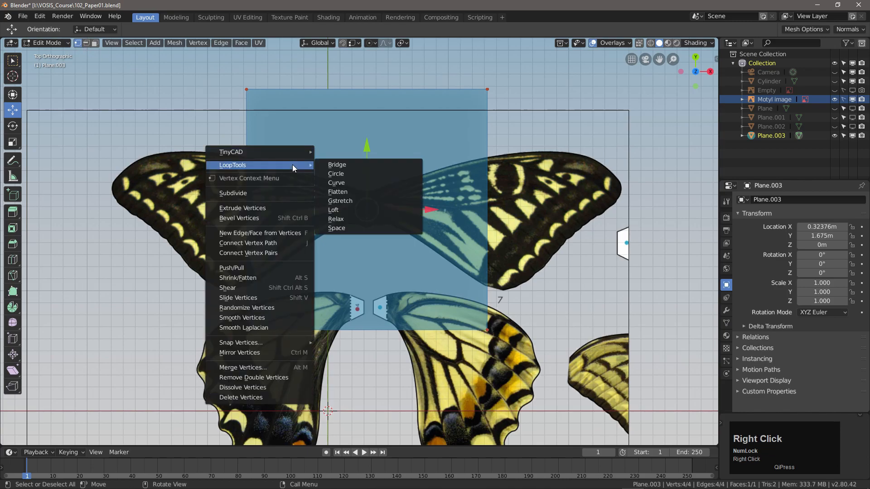
{"action": "left_click", "coordinate": [270, 367]}
{"action": "left_click", "coordinate": [270, 366]}
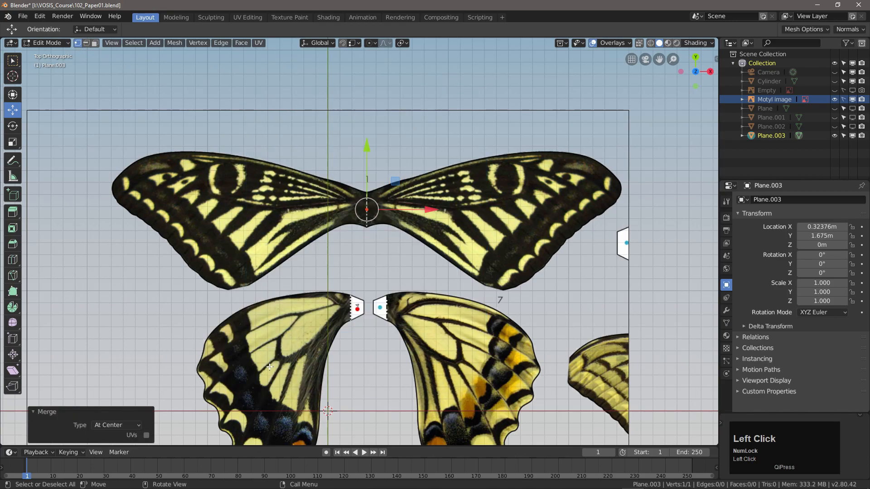
{"action": "scroll", "coordinate": [372, 204], "scroll_direction": "up", "scroll_amount": 9}
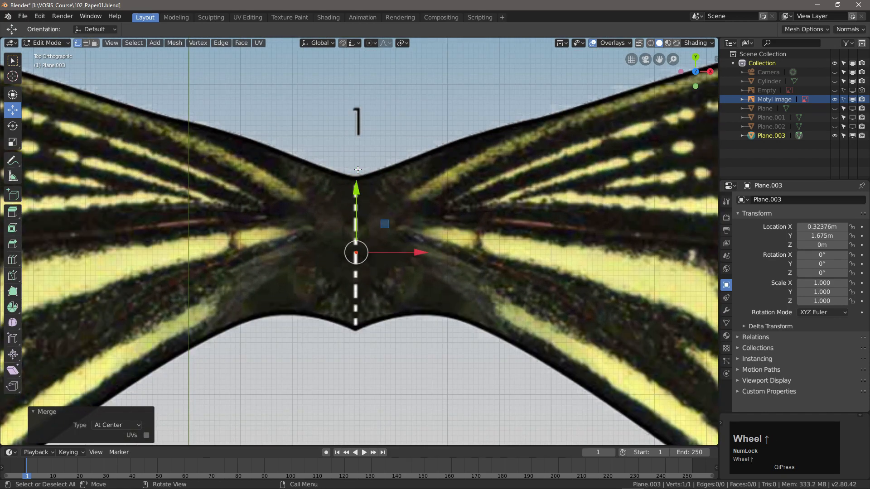
{"action": "left_click_drag", "start_coordinate": [357, 188], "coordinate": [359, 234]}
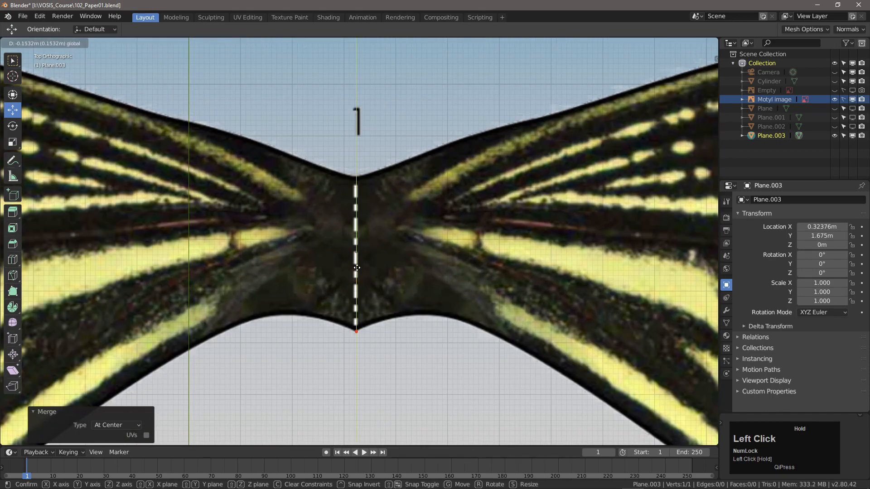
{"action": "left_click_drag", "start_coordinate": [357, 268], "coordinate": [357, 268]}
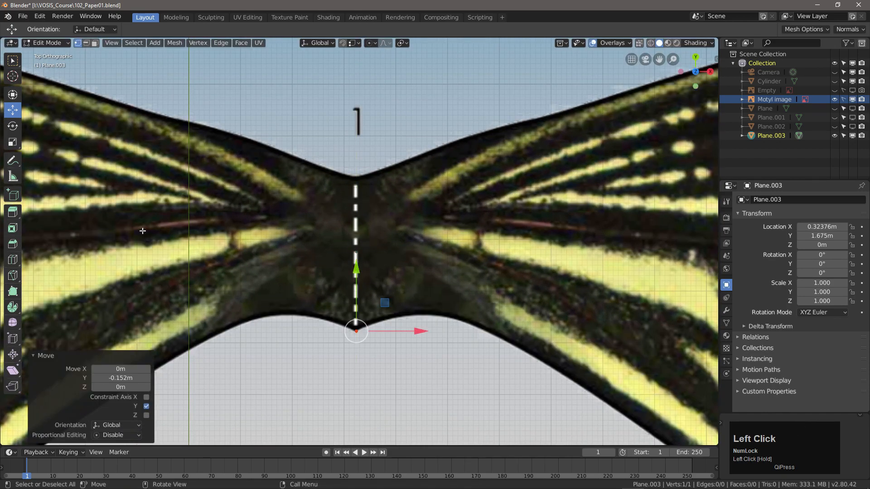
- Extrude the vertex about 0.292 m along Y to the upper end of the dashed fold
{"action": "left_click", "coordinate": [18, 215]}
{"action": "left_click_drag", "start_coordinate": [360, 245], "coordinate": [380, 99]}
{"action": "left_click_drag", "start_coordinate": [367, 140], "coordinate": [359, 119]}
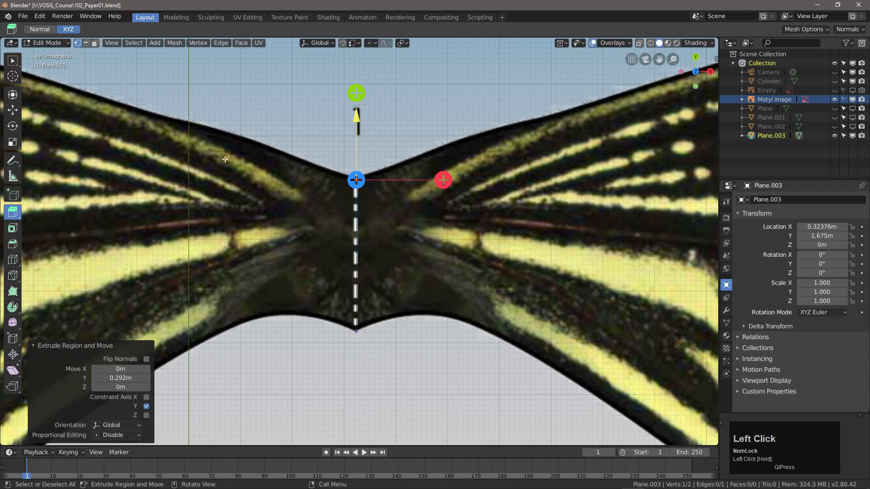
- Trace the left upper wing's top edge from the fold towards the wing tip with successive vertex extrusions
{"action": "key", "text": "w"}
{"action": "scroll", "coordinate": [411, 227], "scroll_direction": "down", "scroll_amount": 2}
{"action": "key", "text": "e"}
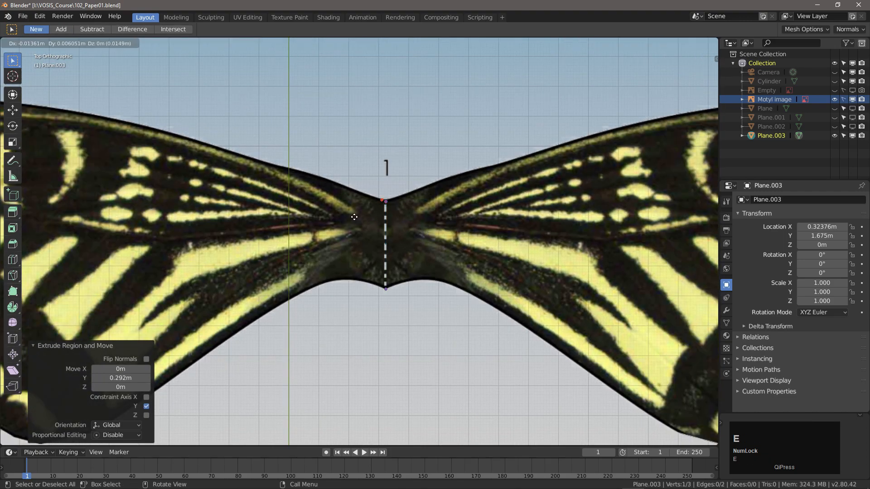
{"action": "left_click", "coordinate": [316, 200]}
{"action": "key", "text": "e"}
{"action": "left_click", "coordinate": [251, 180]}
{"action": "key", "text": "e"}
{"action": "middle_click_drag", "start_coordinate": [133, 142], "coordinate": [440, 185], "text": "shift"}
{"action": "left_click", "coordinate": [496, 189]}
{"action": "key", "text": "e"}
{"action": "left_click", "coordinate": [388, 166]}
{"action": "key", "text": "e"}
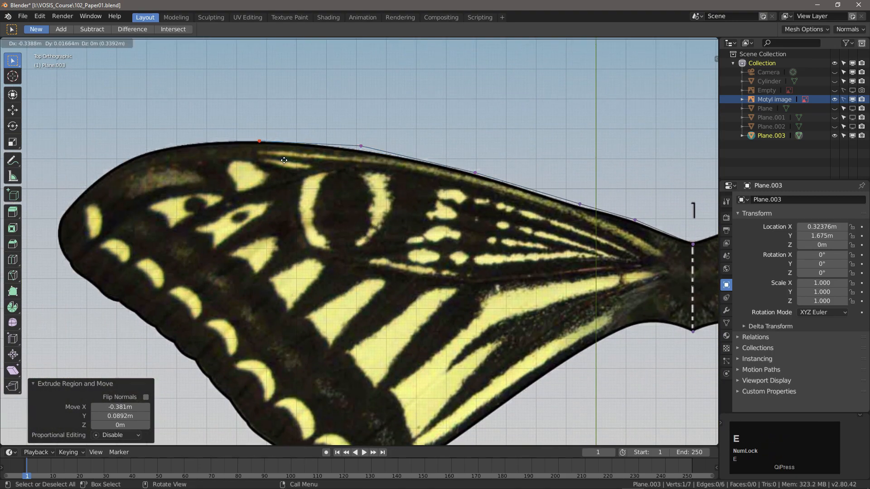
{"action": "left_click", "coordinate": [282, 161]}
{"action": "key", "text": "e"}
{"action": "left_click", "coordinate": [186, 165]}
- Continue the extruded outline around the left upper wing's tip and down its scalloped outer edge
{"action": "key", "text": "e"}
{"action": "left_click", "coordinate": [139, 186]}
{"action": "key", "text": "e"}
{"action": "left_click", "coordinate": [69, 251]}
{"action": "key", "text": "e"}
{"action": "left_click", "coordinate": [73, 284]}
{"action": "key", "text": "e"}
{"action": "left_click", "coordinate": [171, 362]}
{"action": "middle_click_drag", "start_coordinate": [213, 365], "coordinate": [215, 267], "text": "shift"}
{"action": "key", "text": "e"}
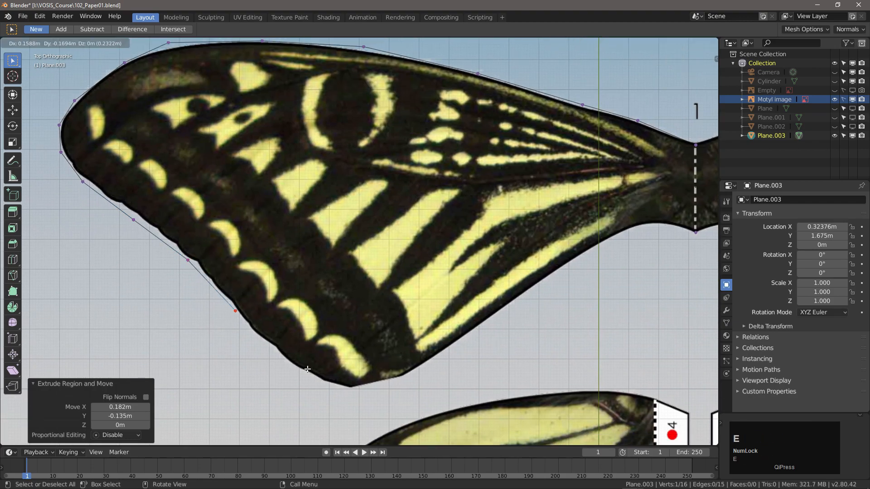
{"action": "left_click", "coordinate": [334, 406]}
- Extrude the outline around the wing's lowest corner and along its lower edge back towards the fold
{"action": "key", "text": "e"}
{"action": "left_click", "coordinate": [408, 48]}
{"action": "key", "text": "e"}
{"action": "left_click", "coordinate": [458, 51]}
{"action": "key", "text": "e"}
{"action": "left_click", "coordinate": [496, 439]}
{"action": "key", "text": "e"}
{"action": "left_click", "coordinate": [712, 285]}
{"action": "key", "text": "e"}
{"action": "key", "text": "e"}
{"action": "left_click", "coordinate": [45, 277]}
- Connect the outline's open end to the fold's lower vertex and fill the closed wing outline with a face
{"action": "middle_click_drag", "start_coordinate": [649, 272], "coordinate": [540, 280], "text": "shift"}
{"action": "left_click", "coordinate": [581, 245], "text": "shift"}
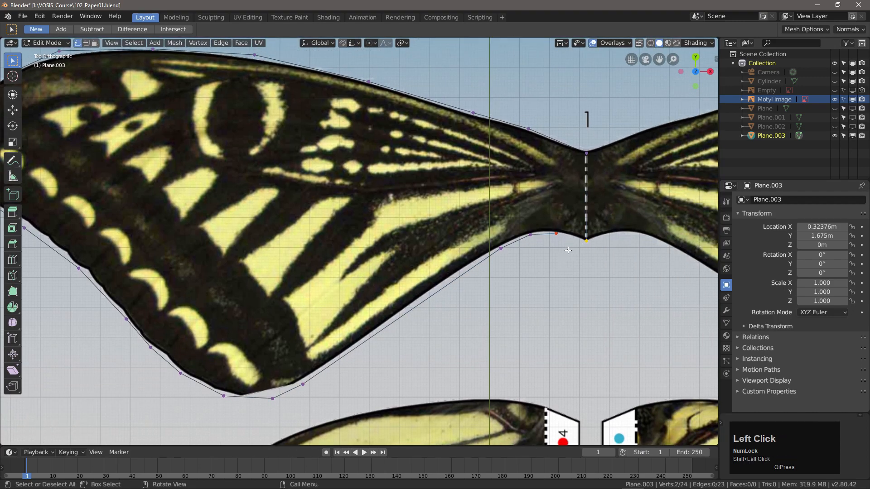
{"action": "scroll", "coordinate": [568, 255], "scroll_direction": "down", "scroll_amount": 2}
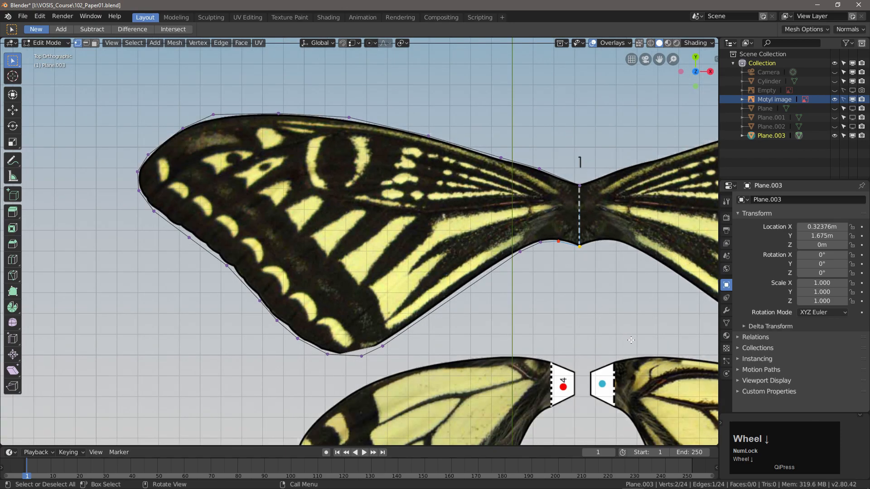
{"action": "left_click_drag", "start_coordinate": [653, 383], "coordinate": [121, 91]}
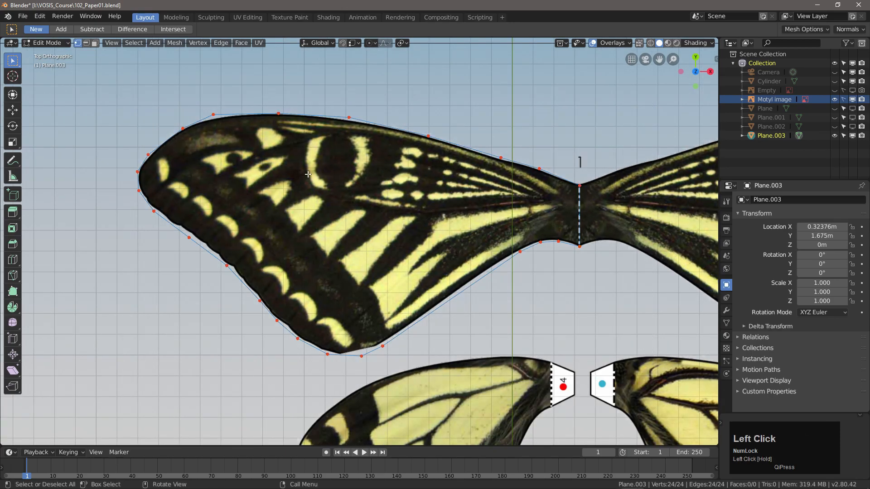
{"action": "key", "text": "f"}
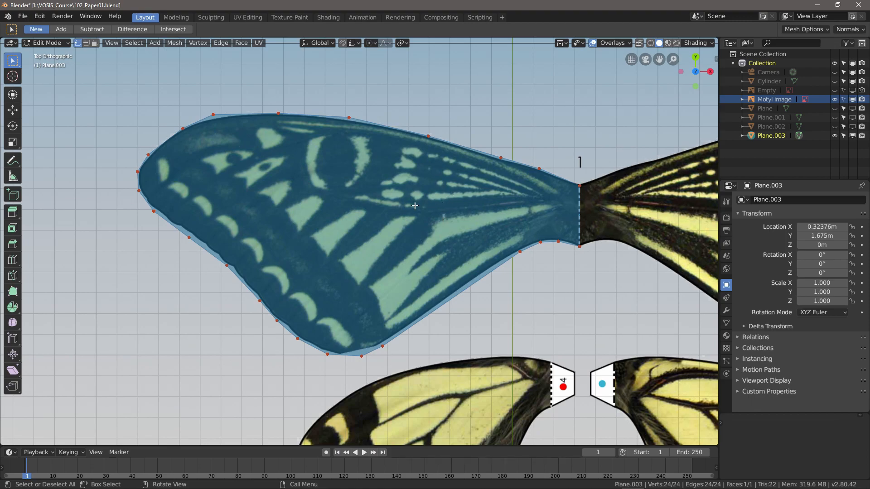
- Apply the Split Concave Faces cleanup to the left upper wing mesh
{"action": "middle_click_drag", "start_coordinate": [416, 209], "coordinate": [236, 211], "text": "shift"}
{"action": "scroll", "coordinate": [236, 211], "scroll_direction": "down", "scroll_amount": 2}
{"action": "middle_click_drag", "start_coordinate": [398, 209], "coordinate": [400, 264]}
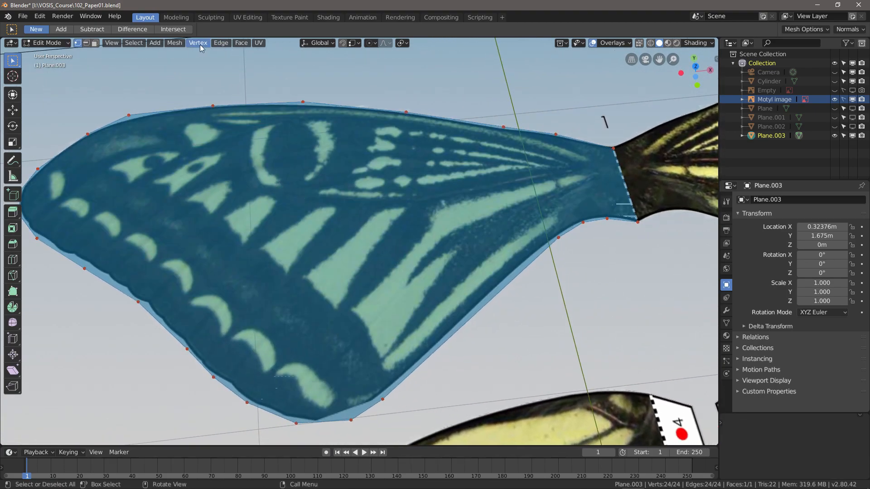
{"action": "left_click", "coordinate": [174, 43]}
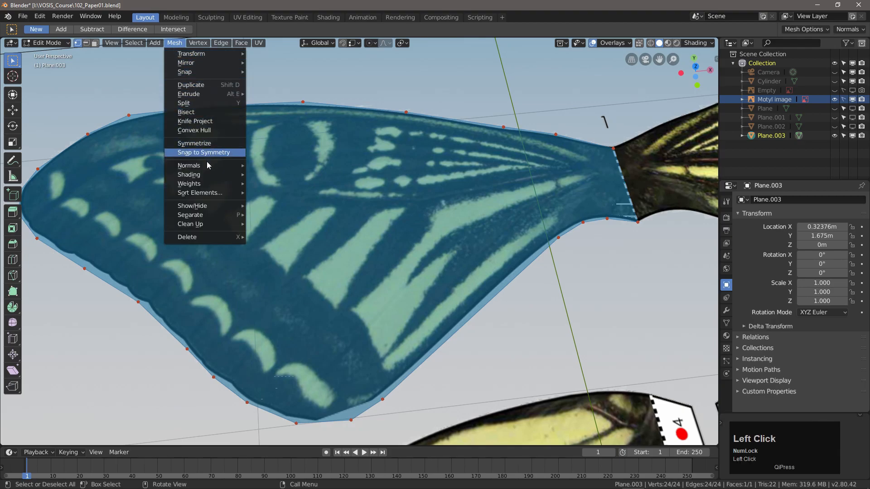
{"action": "mouse_move", "coordinate": [205, 226]}
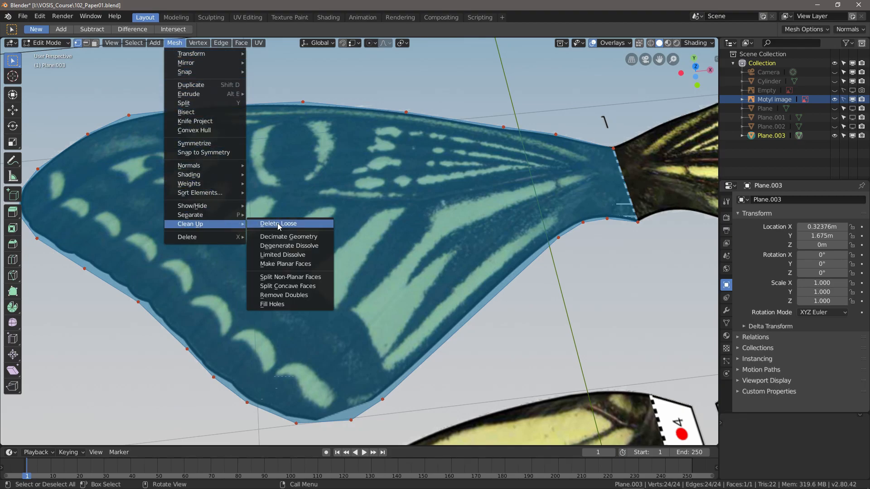
{"action": "left_click", "coordinate": [294, 287]}
{"action": "scroll", "coordinate": [379, 197], "scroll_direction": "down", "scroll_amount": 2}
- Leave Edit Mode, return to the top view and rename the wing object Wing01
{"action": "key", "text": "Tab"}
{"action": "scroll", "coordinate": [429, 269], "scroll_direction": "down", "scroll_amount": 4}
{"action": "middle_click_drag", "start_coordinate": [428, 271], "coordinate": [412, 174]}
{"action": "key", "text": "KP_7"}
{"action": "double_click", "coordinate": [770, 136]}
{"action": "type", "text": "Wing01"}
{"action": "key", "text": "Return"}
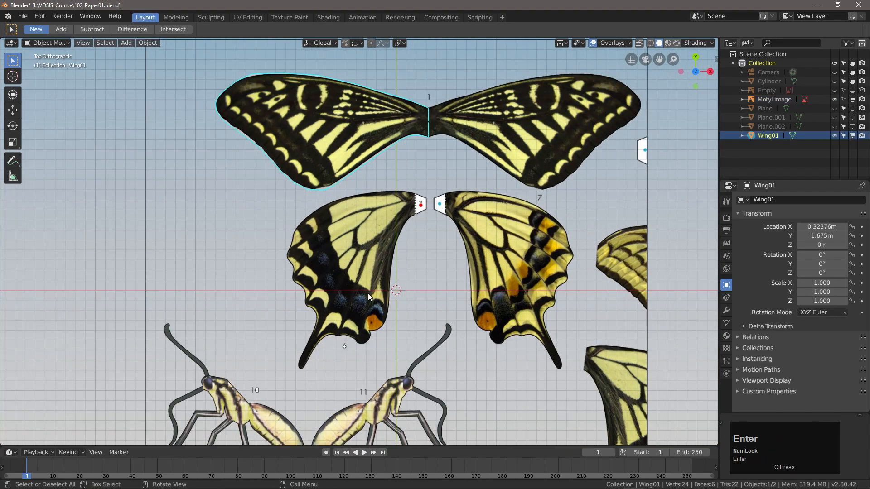
- Add another plane and move its centre onto the dashed fold of the left lower wing's tab
{"action": "key", "text": "shift+a"}
{"action": "left_click", "coordinate": [410, 285]}
{"action": "key", "text": "g"}
{"action": "left_click", "coordinate": [421, 202]}
{"action": "scroll", "coordinate": [419, 201], "scroll_direction": "up", "scroll_amount": 6}
{"action": "key", "text": "g"}
{"action": "left_click", "coordinate": [441, 238]}
- Enter Edit Mode on the new plane and merge all its vertices at center
{"action": "left_click", "coordinate": [60, 44]}
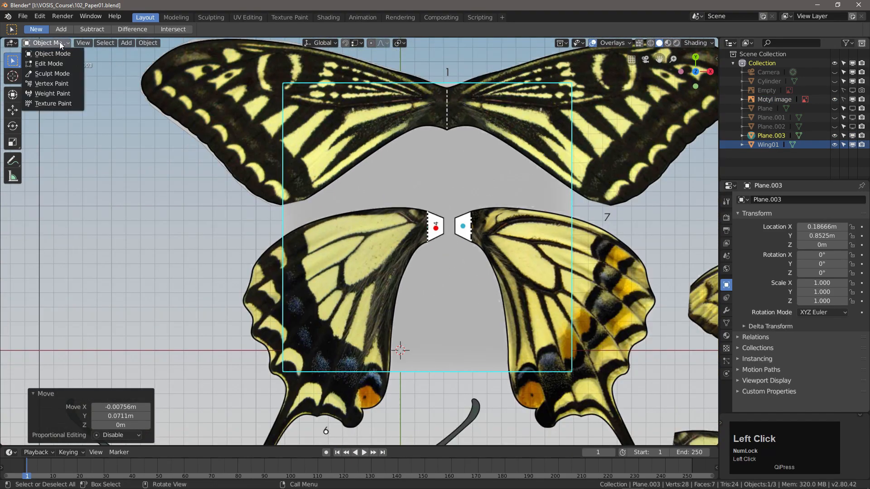
{"action": "left_click", "coordinate": [49, 63]}
{"action": "right_click", "coordinate": [458, 241]}
{"action": "left_click", "coordinate": [458, 241]}
{"action": "left_click", "coordinate": [446, 241]}
- Move the merged vertex to the end of the left lower wing's dashed fold and extrude an edge along the fold
{"action": "left_click", "coordinate": [12, 110]}
{"action": "scroll", "coordinate": [445, 200], "scroll_direction": "up", "scroll_amount": 5}
{"action": "left_click_drag", "start_coordinate": [401, 203], "coordinate": [401, 143]}
{"action": "left_click", "coordinate": [13, 212]}
{"action": "left_click", "coordinate": [12, 61]}
- Trace the left lower wing's top and outer edges from the fold with successive vertex extrusions
{"action": "scroll", "coordinate": [461, 257], "scroll_direction": "down", "scroll_amount": 3}
{"action": "key", "text": "e"}
{"action": "left_click", "coordinate": [433, 250]}
{"action": "key", "text": "e"}
{"action": "left_click", "coordinate": [299, 265]}
{"action": "key", "text": "e"}
{"action": "left_click", "coordinate": [234, 298]}
{"action": "key", "text": "e"}
{"action": "left_click", "coordinate": [209, 328]}
{"action": "key", "text": "e"}
{"action": "left_click", "coordinate": [198, 362]}
- Extrude the outline along the scalloped outer edge, around the tail and along the lower wing's bottom edge
{"action": "key", "text": "e"}
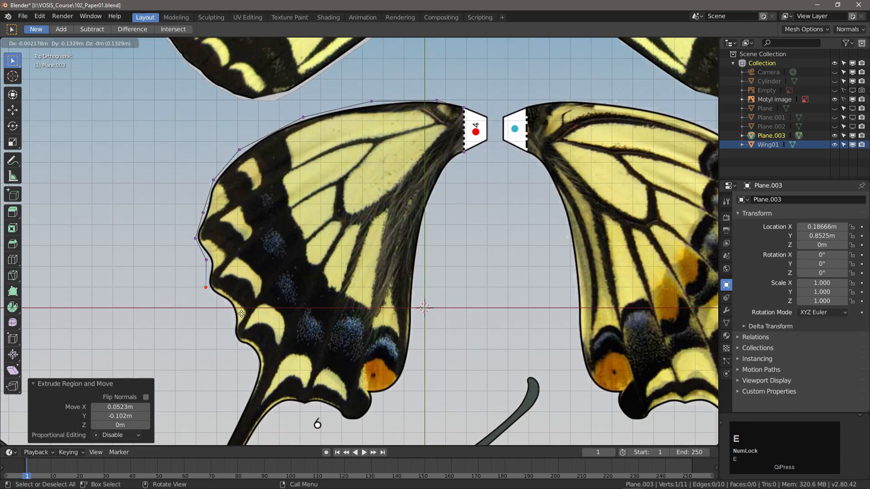
{"action": "left_click", "coordinate": [242, 314]}
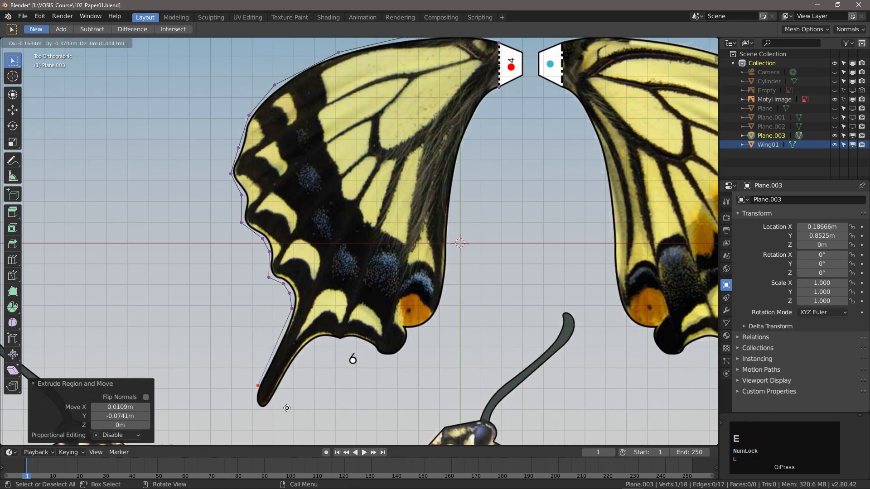
{"action": "left_click", "coordinate": [340, 370]}
{"action": "key", "text": "e"}
{"action": "left_click", "coordinate": [355, 351]}
{"action": "key", "text": "e"}
{"action": "left_click", "coordinate": [370, 349]}
{"action": "key", "text": "e"}
{"action": "left_click", "coordinate": [383, 354]}
{"action": "key", "text": "e"}
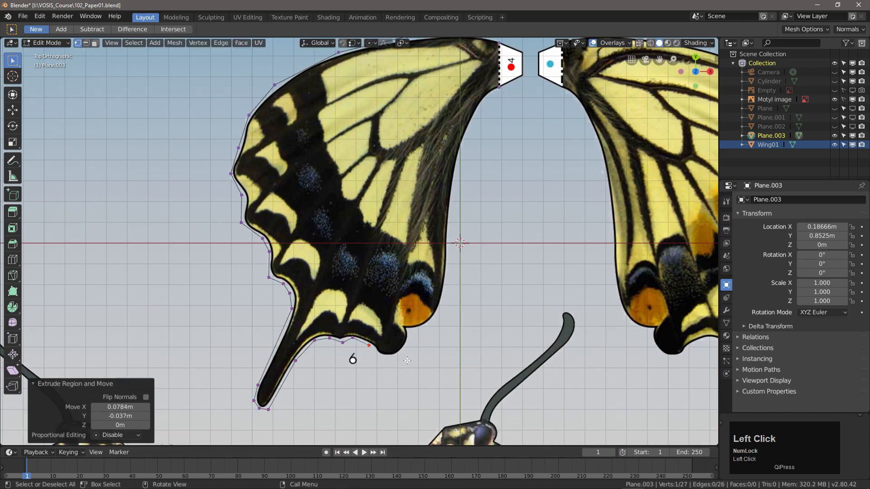
- Finish the left lower wing outline back at the tab's fold and fill it with a face
{"action": "left_click", "coordinate": [567, 66]}
{"action": "middle_click_drag", "start_coordinate": [562, 70], "coordinate": [540, 138], "text": "shift"}
{"action": "scroll", "coordinate": [458, 272], "scroll_direction": "down", "scroll_amount": 1}
{"action": "key", "text": "a"}
{"action": "key", "text": "f"}
{"action": "middle_click_drag", "start_coordinate": [456, 272], "coordinate": [442, 243], "text": "shift"}
- Split the concave faces of the left lower wing mesh and leave Edit Mode
{"action": "left_click", "coordinate": [176, 43]}
{"action": "left_click", "coordinate": [272, 253]}
{"action": "key", "text": "Tab"}
- Add a 2 m plane and move its centre onto butterfly body piece 10, where the thorax meets the abdomen
{"action": "scroll", "coordinate": [358, 186], "scroll_direction": "down", "scroll_amount": 3}
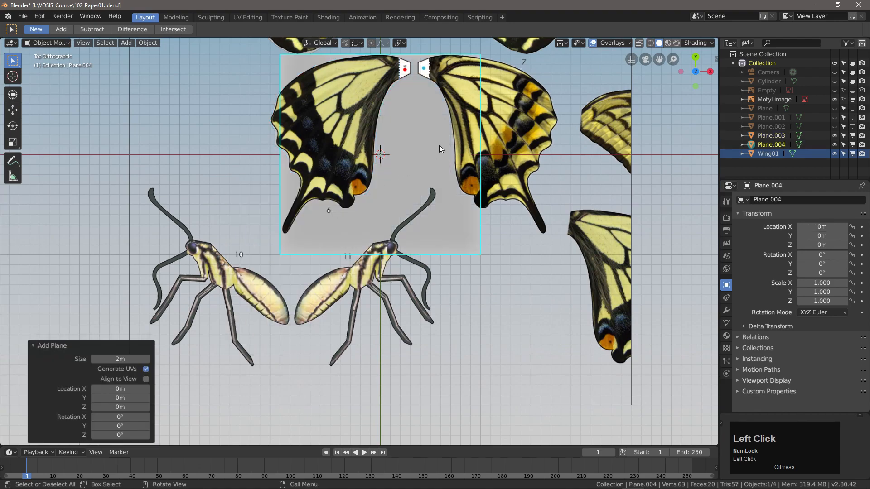
{"action": "key", "text": "g"}
{"action": "left_click", "coordinate": [287, 269]}
{"action": "scroll", "coordinate": [231, 284], "scroll_direction": "up", "scroll_amount": 6}
{"action": "key", "text": "g"}
{"action": "left_click", "coordinate": [282, 262]}
- Enter Edit Mode on the body plane and merge all its vertices into one at center
{"action": "scroll", "coordinate": [352, 274], "scroll_direction": "down", "scroll_amount": 2}
{"action": "left_click", "coordinate": [56, 43]}
{"action": "left_click", "coordinate": [63, 66]}
{"action": "scroll", "coordinate": [323, 250], "scroll_direction": "down", "scroll_amount": 1}
{"action": "right_click", "coordinate": [327, 242]}
{"action": "left_click", "coordinate": [327, 242]}
{"action": "scroll", "coordinate": [317, 233], "scroll_direction": "up", "scroll_amount": 5}
- Extrude vertices along the back of body piece 10 to the head and up the near side of its antenna
{"action": "key", "text": "e"}
{"action": "left_click", "coordinate": [263, 176]}
{"action": "key", "text": "e"}
{"action": "left_click", "coordinate": [190, 163]}
{"action": "middle_click_drag", "start_coordinate": [178, 128], "coordinate": [345, 279], "text": "shift"}
{"action": "key", "text": "e"}
{"action": "left_click", "coordinate": [322, 238]}
{"action": "key", "text": "e"}
{"action": "left_click", "coordinate": [269, 198]}
{"action": "key", "text": "e"}
{"action": "left_click", "coordinate": [225, 147]}
- Extrude the outline back down the other side of the antenna and around the front of the head
{"action": "key", "text": "e"}
{"action": "left_click", "coordinate": [390, 356]}
{"action": "key", "text": "e"}
{"action": "left_click", "coordinate": [410, 392]}
{"action": "middle_click_drag", "start_coordinate": [399, 398], "coordinate": [453, 249], "text": "shift"}
{"action": "key", "text": "e"}
{"action": "left_click", "coordinate": [434, 261]}
- Extrude the outline of body piece 10 from the head down the outer side of its lower antenna
{"action": "key", "text": "e"}
{"action": "left_click", "coordinate": [344, 342]}
{"action": "key", "text": "e"}
{"action": "left_click", "coordinate": [301, 363]}
{"action": "key", "text": "e"}
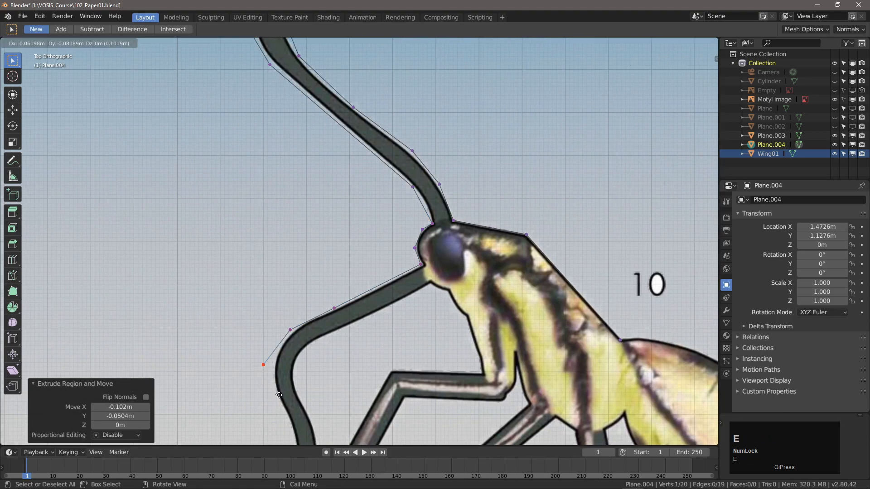
{"action": "left_click", "coordinate": [283, 396]}
{"action": "middle_click_drag", "start_coordinate": [283, 400], "coordinate": [294, 270], "text": "shift"}
{"action": "key", "text": "e"}
{"action": "left_click", "coordinate": [302, 299]}
- Extrude the outline around the lower antenna's tip and back up its inner side to the head
{"action": "left_click", "coordinate": [364, 355]}
{"action": "key", "text": "e"}
{"action": "left_click", "coordinate": [351, 297]}
{"action": "key", "text": "e"}
{"action": "left_click", "coordinate": [340, 278]}
{"action": "key", "text": "e"}
{"action": "left_click", "coordinate": [334, 259]}
{"action": "key", "text": "e"}
{"action": "key", "text": "e"}
{"action": "left_click", "coordinate": [480, 172]}
- Extrude the outline down the throat and along the upper outer edge of the front leg
{"action": "key", "text": "e"}
{"action": "left_click", "coordinate": [492, 178]}
{"action": "key", "text": "e"}
{"action": "left_click", "coordinate": [508, 204]}
{"action": "key", "text": "e"}
{"action": "left_click", "coordinate": [529, 260]}
{"action": "left_click", "coordinate": [336, 353]}
{"action": "key", "text": "e"}
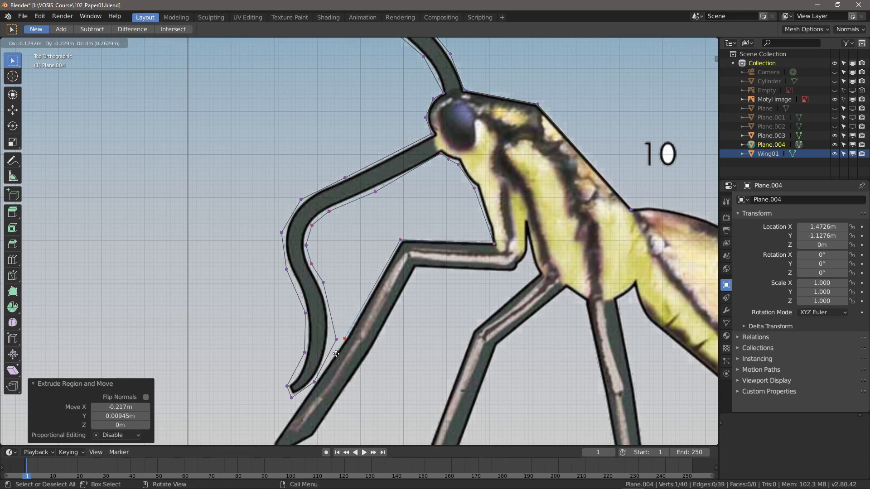
- Extrude the outline around the front leg's foot and back up its inner side to the base of the middle leg
{"action": "middle_click_drag", "start_coordinate": [247, 444], "coordinate": [311, 342], "text": "shift"}
{"action": "left_click", "coordinate": [312, 388]}
{"action": "key", "text": "e"}
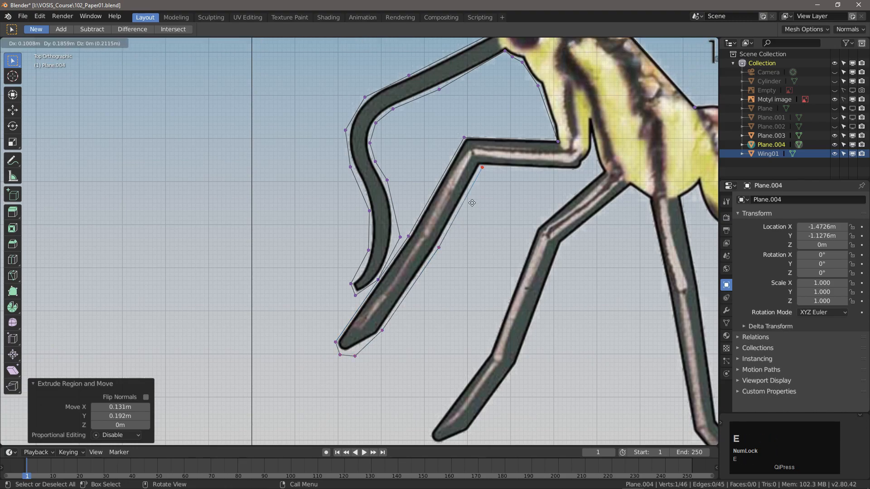
{"action": "left_click", "coordinate": [576, 196]}
{"action": "key", "text": "e"}
{"action": "left_click", "coordinate": [584, 194]}
{"action": "key", "text": "e"}
{"action": "left_click", "coordinate": [597, 201]}
- Extrude the outline down the middle leg, around its foot and back up to the thorax beside the hind leg
{"action": "key", "text": "e"}
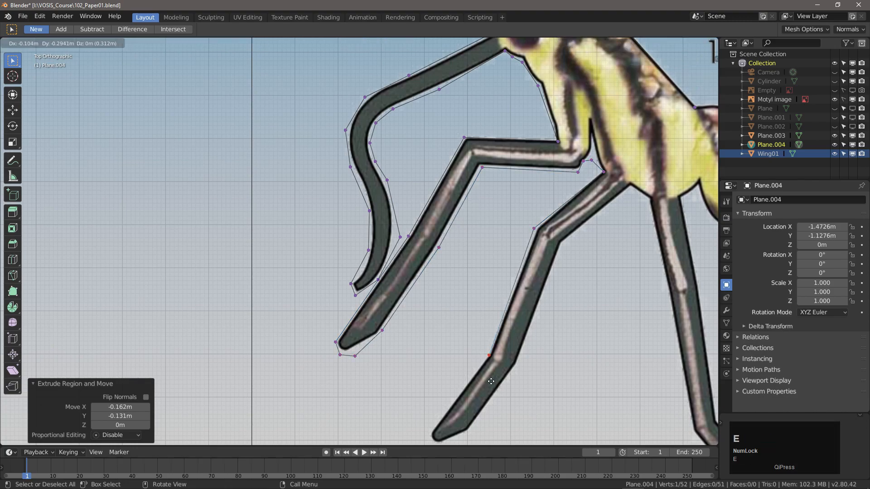
{"action": "left_click", "coordinate": [491, 380]}
{"action": "key", "text": "e"}
{"action": "left_click", "coordinate": [433, 48]}
{"action": "middle_click_drag", "start_coordinate": [440, 43], "coordinate": [414, 340], "text": "shift"}
{"action": "key", "text": "e"}
{"action": "left_click", "coordinate": [417, 350]}
{"action": "key", "text": "e"}
{"action": "left_click", "coordinate": [429, 352]}
{"action": "left_click", "coordinate": [626, 85]}
{"action": "key", "text": "e"}
{"action": "left_click", "coordinate": [637, 95]}
- Extrude the outline down the hind leg, around its foot and back up to where the leg meets the thorax
{"action": "middle_click_drag", "start_coordinate": [624, 126], "coordinate": [561, 122], "text": "shift"}
{"action": "key", "text": "e"}
{"action": "left_click", "coordinate": [601, 357]}
{"action": "key", "text": "e"}
{"action": "left_click", "coordinate": [685, 54]}
{"action": "middle_click_drag", "start_coordinate": [685, 54], "coordinate": [511, 407], "text": "shift"}
{"action": "key", "text": "e"}
{"action": "left_click", "coordinate": [530, 394]}
{"action": "key", "text": "e"}
{"action": "left_click", "coordinate": [526, 347]}
{"action": "key", "text": "e"}
{"action": "left_click", "coordinate": [467, 256]}
{"action": "middle_click_drag", "start_coordinate": [469, 252], "coordinate": [483, 380], "text": "shift"}
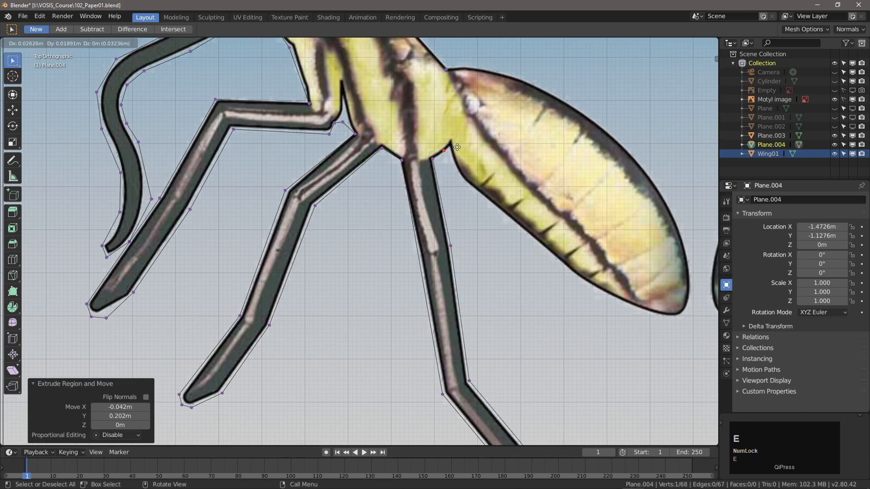
- Extrude the outline from the hind leg along the underside of the abdomen and around its tip
{"action": "left_click", "coordinate": [479, 179]}
{"action": "key", "text": "e"}
{"action": "left_click", "coordinate": [617, 309]}
{"action": "key", "text": "e"}
{"action": "left_click", "coordinate": [678, 334]}
{"action": "key", "text": "e"}
{"action": "left_click", "coordinate": [710, 333]}
{"action": "middle_click_drag", "start_coordinate": [707, 325], "coordinate": [497, 405], "text": "shift"}
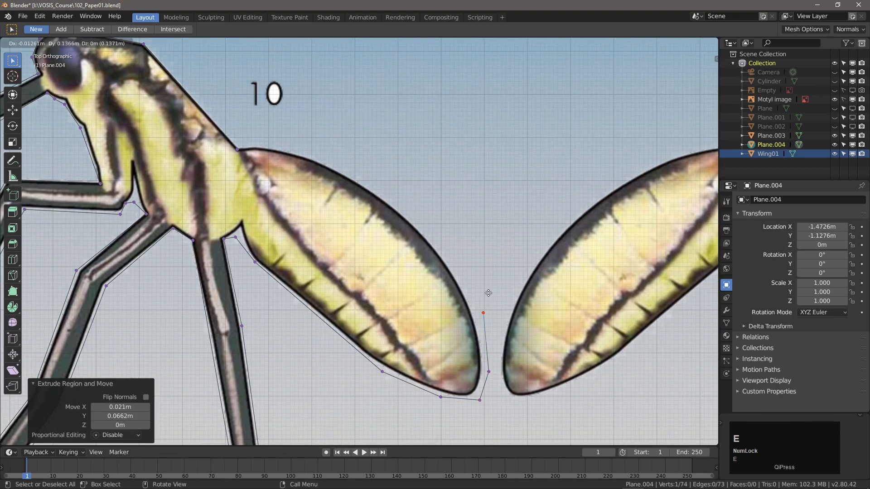
- Close the outline along the abdomen's upper side and fill the whole body shape with a face
{"action": "key", "text": "x"}
{"action": "left_click", "coordinate": [245, 111]}
{"action": "key", "text": "a"}
{"action": "key", "text": "f"}
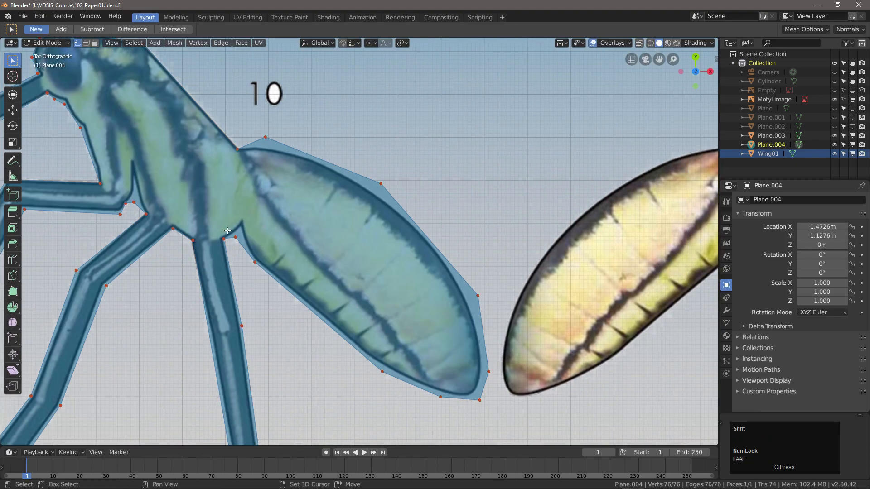
- Split the body face across the base of the hind leg with Connect Vertex Path
{"action": "middle_click_drag", "start_coordinate": [193, 297], "coordinate": [392, 258], "text": "shift"}
{"action": "scroll", "coordinate": [392, 212], "scroll_direction": "up", "scroll_amount": 2}
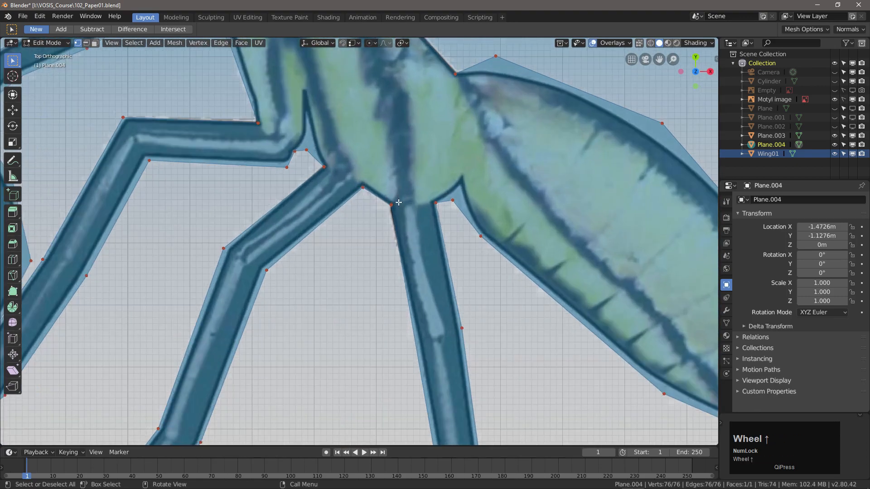
{"action": "left_click", "coordinate": [391, 205]}
{"action": "middle_click_drag", "start_coordinate": [383, 234], "coordinate": [366, 322], "text": "shift"}
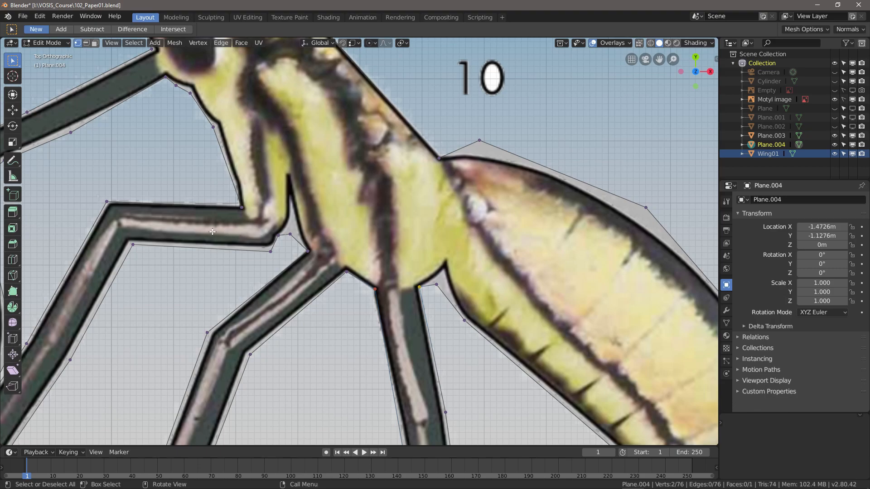
{"action": "right_click", "coordinate": [390, 286]}
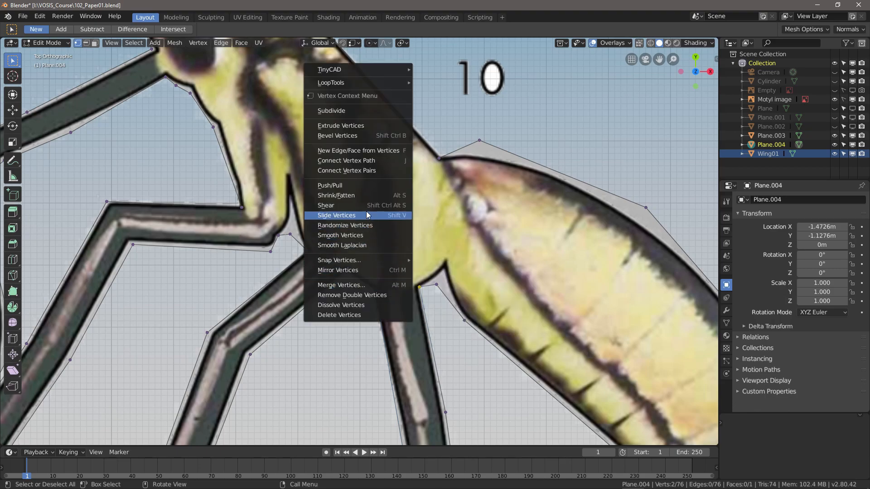
{"action": "left_click", "coordinate": [359, 161]}
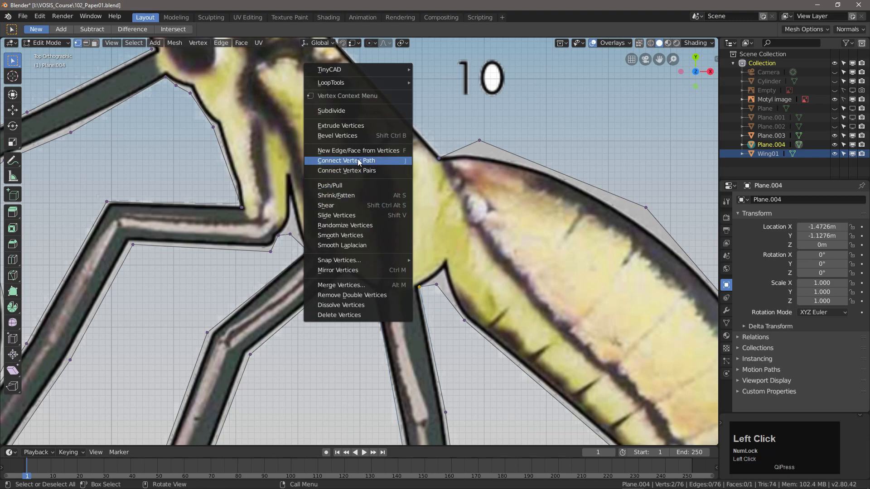
- Connect the vertices across the bases of the middle leg and the front leg
{"action": "left_click", "coordinate": [328, 262], "text": "shift"}
{"action": "key", "text": "f"}
{"action": "right_click", "coordinate": [261, 214]}
{"action": "left_click", "coordinate": [247, 203]}
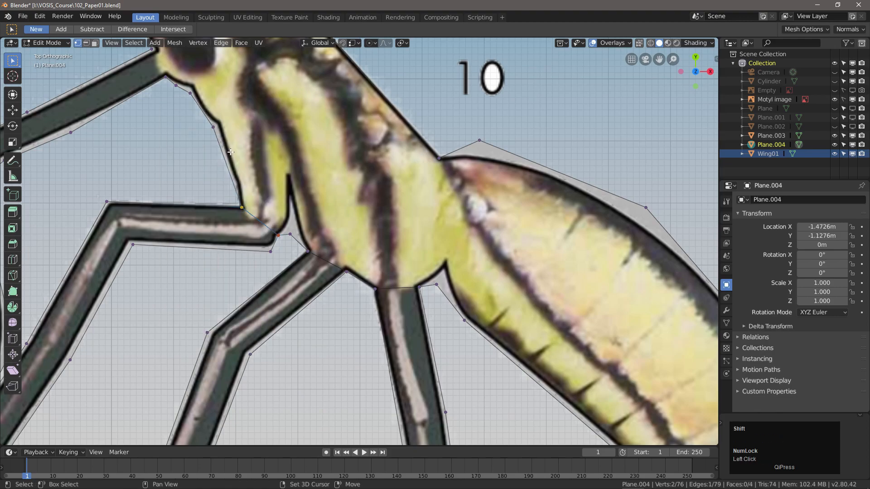
- Connect the two vertices across the base of the upper antenna at the head
{"action": "middle_click_drag", "start_coordinate": [226, 181], "coordinate": [295, 323], "text": "shift"}
{"action": "left_click", "coordinate": [264, 129], "text": "shift"}
{"action": "right_click", "coordinate": [263, 130]}
{"action": "left_click", "coordinate": [256, 130]}
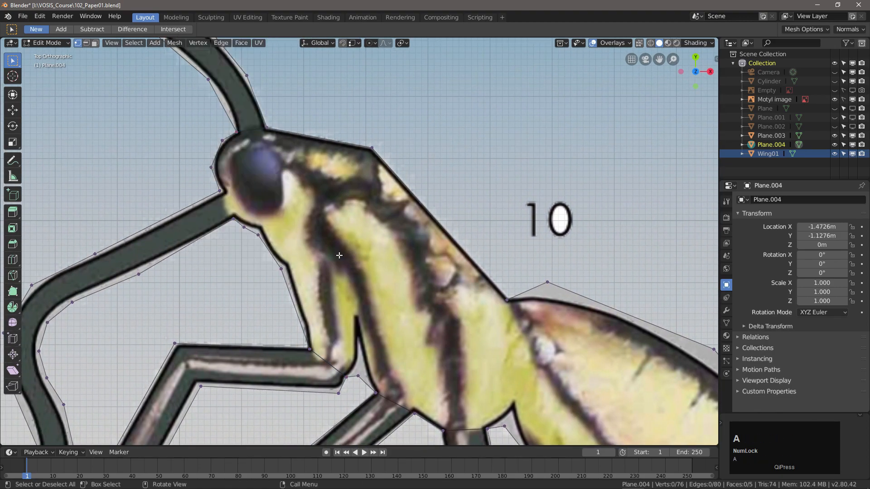
- Apply Split Concave Faces to the whole body mesh and return to Object Mode
{"action": "key", "text": "a"}
{"action": "left_click", "coordinate": [179, 44]}
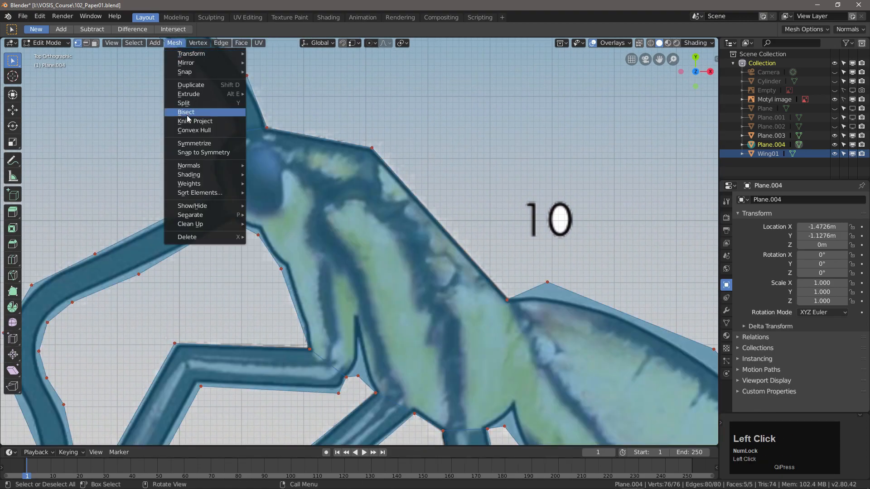
{"action": "mouse_move", "coordinate": [205, 225]}
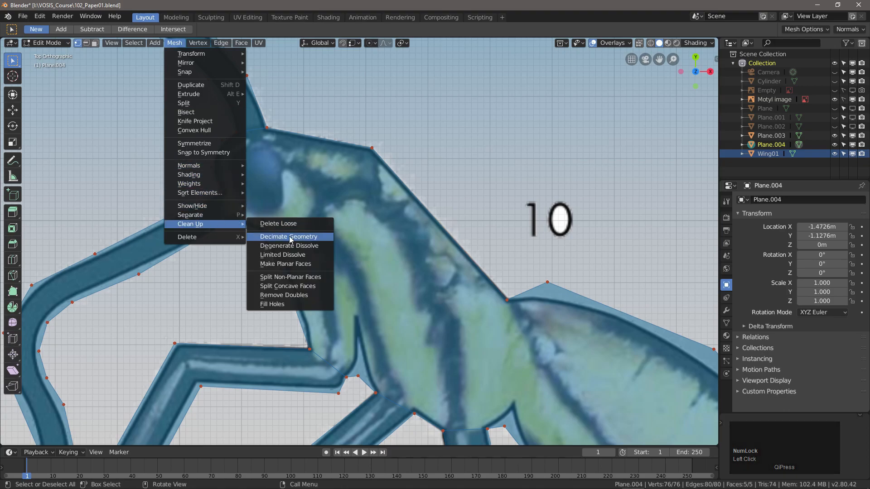
{"action": "left_click", "coordinate": [303, 286]}
{"action": "scroll", "coordinate": [312, 239], "scroll_direction": "down", "scroll_amount": 5}
{"action": "middle_click_drag", "start_coordinate": [311, 239], "coordinate": [399, 190]}
{"action": "key", "text": "Tab"}
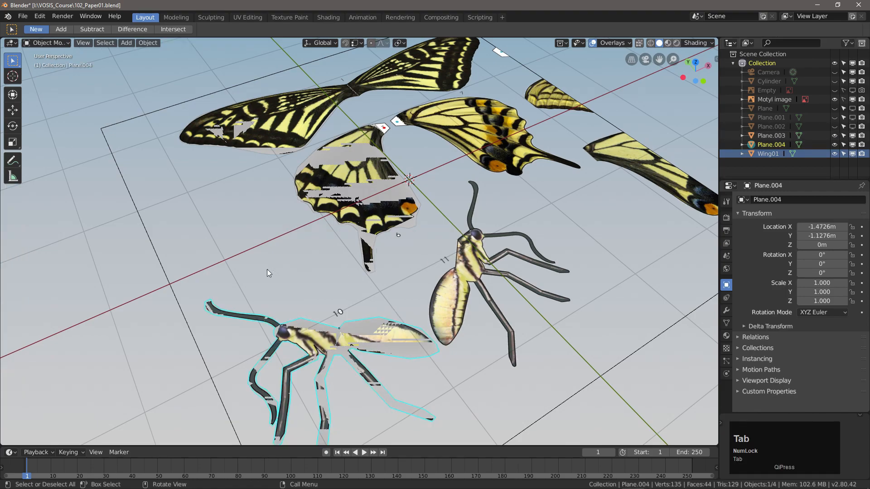
- Hide the Motyl reference image
{"action": "left_click", "coordinate": [835, 100]}
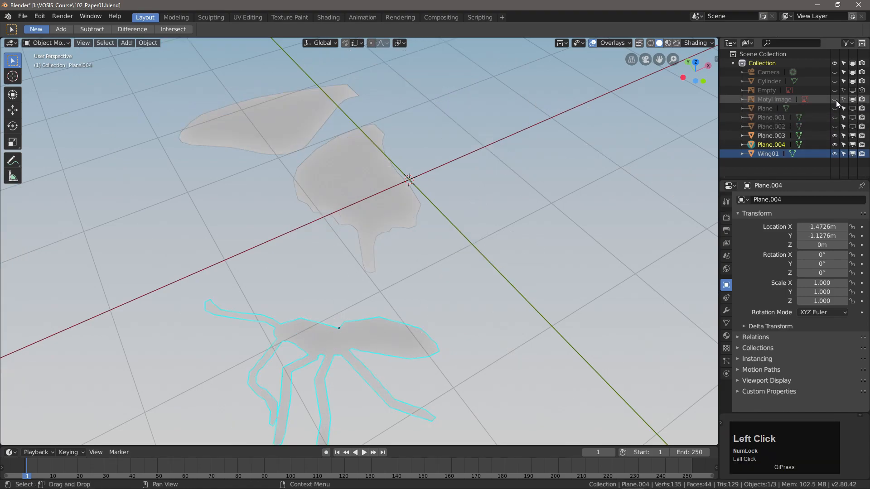
{"action": "middle_click_drag", "start_coordinate": [459, 223], "coordinate": [412, 254]}
{"action": "middle_click_drag", "start_coordinate": [565, 311], "coordinate": [524, 310]}
- Add a Solidify modifier with a thickness of 0.005 m to the body piece
{"action": "left_click", "coordinate": [727, 310]}
{"action": "left_click", "coordinate": [789, 199]}
{"action": "left_click", "coordinate": [656, 340]}
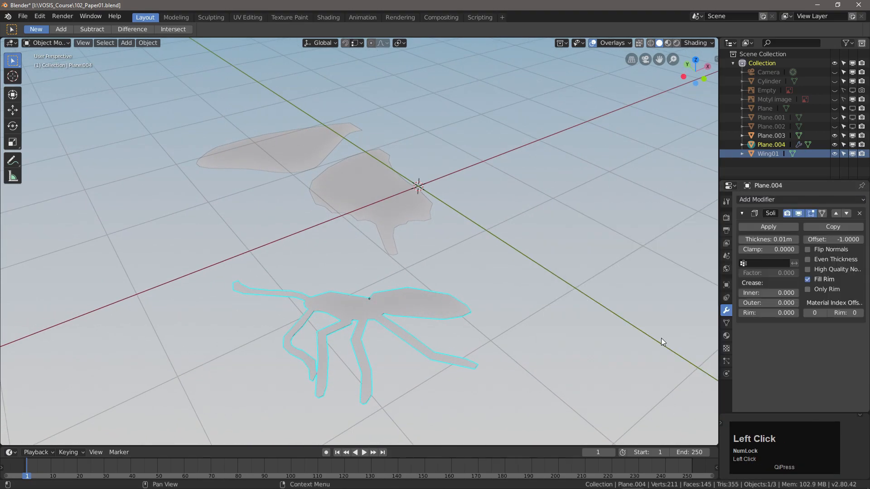
{"action": "left_click", "coordinate": [758, 239]}
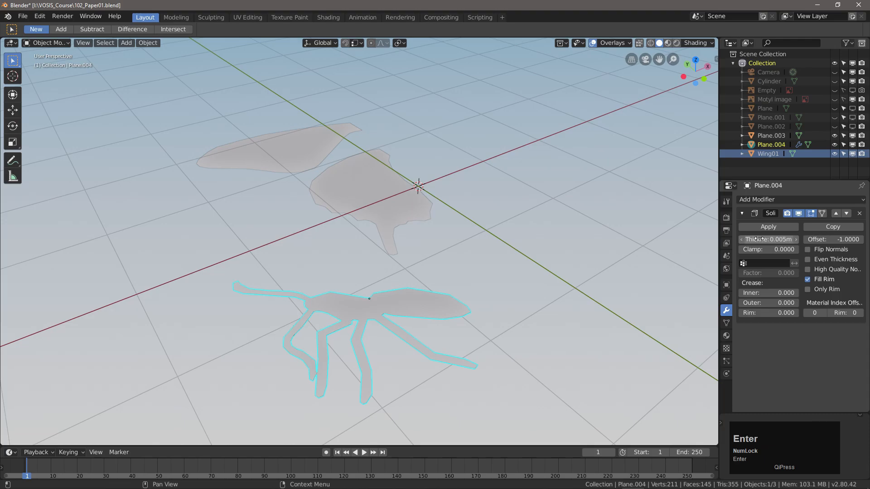
- Add Solidify modifiers with a thickness of 0.005 m to the hind wing and the front wing
{"action": "left_click", "coordinate": [366, 203]}
{"action": "left_click", "coordinate": [788, 199]}
{"action": "left_click", "coordinate": [656, 321]}
{"action": "left_click", "coordinate": [769, 239]}
{"action": "key", "text": "Return"}
{"action": "left_click", "coordinate": [278, 156]}
{"action": "left_click", "coordinate": [789, 200]}
{"action": "left_click", "coordinate": [661, 341]}
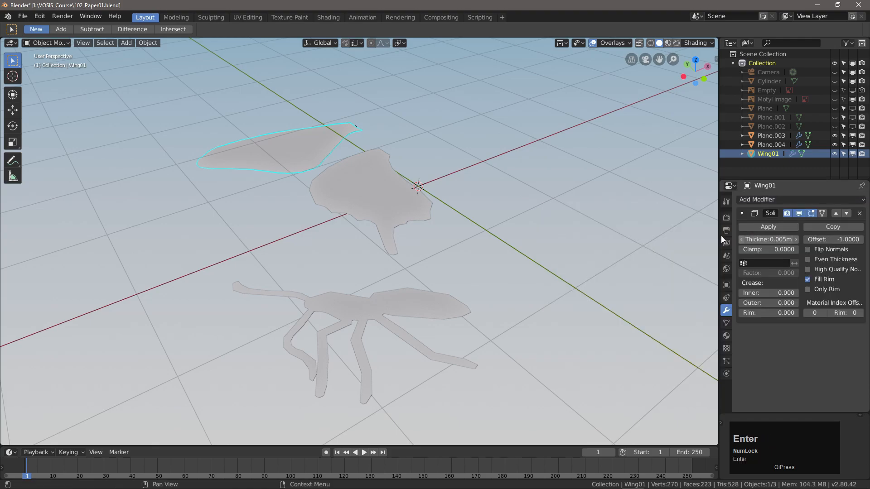
- Open the body piece in the UV Editing workspace and select its entire mesh
{"action": "left_click", "coordinate": [364, 307]}
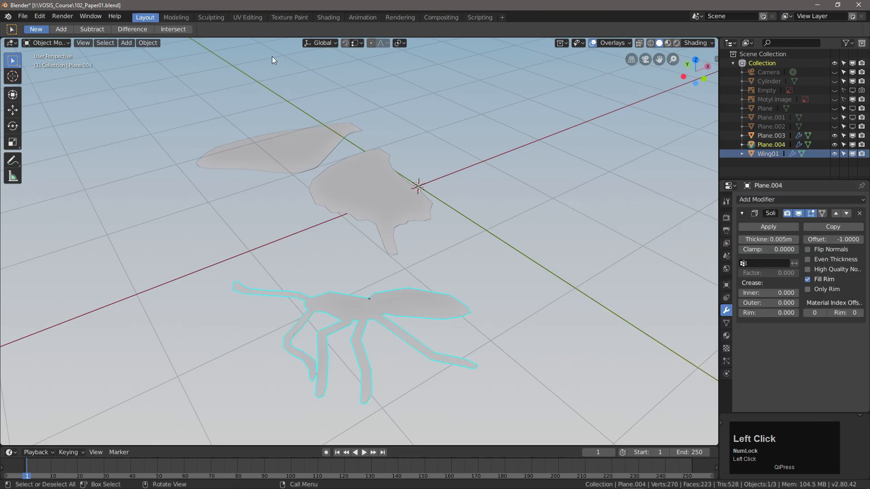
{"action": "left_click", "coordinate": [254, 16]}
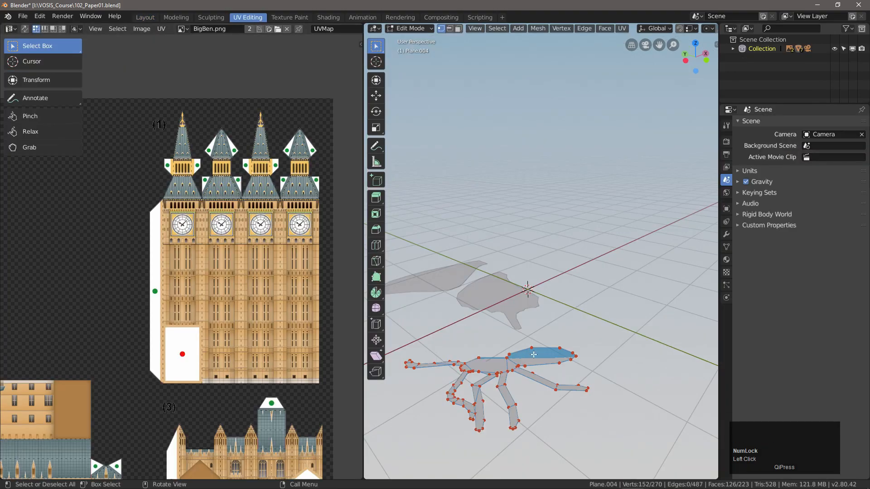
{"action": "scroll", "coordinate": [525, 354], "scroll_direction": "up", "scroll_amount": 5}
{"action": "scroll", "coordinate": [589, 317], "scroll_direction": "down", "scroll_amount": 5}
{"action": "key", "text": "a"}
{"action": "key", "text": "a"}
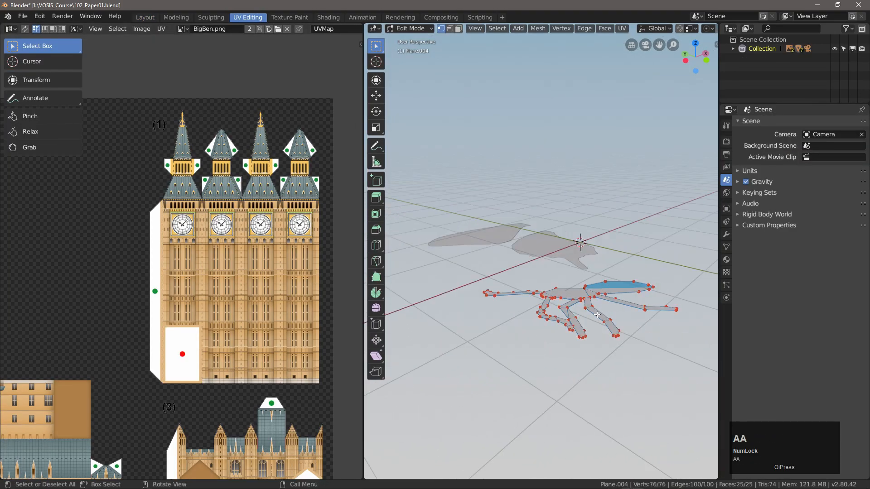
- Show Motyl.png in the UV editor and unwrap the body mesh
{"action": "scroll", "coordinate": [327, 218], "scroll_direction": "down", "scroll_amount": 2}
{"action": "middle_click_drag", "start_coordinate": [202, 199], "coordinate": [212, 200]}
{"action": "left_click", "coordinate": [182, 29]}
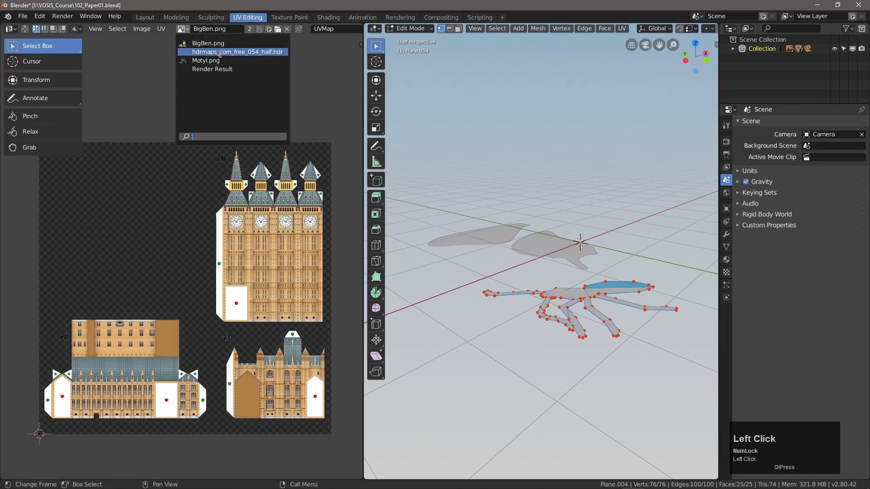
{"action": "left_click", "coordinate": [217, 61]}
{"action": "key", "text": "u"}
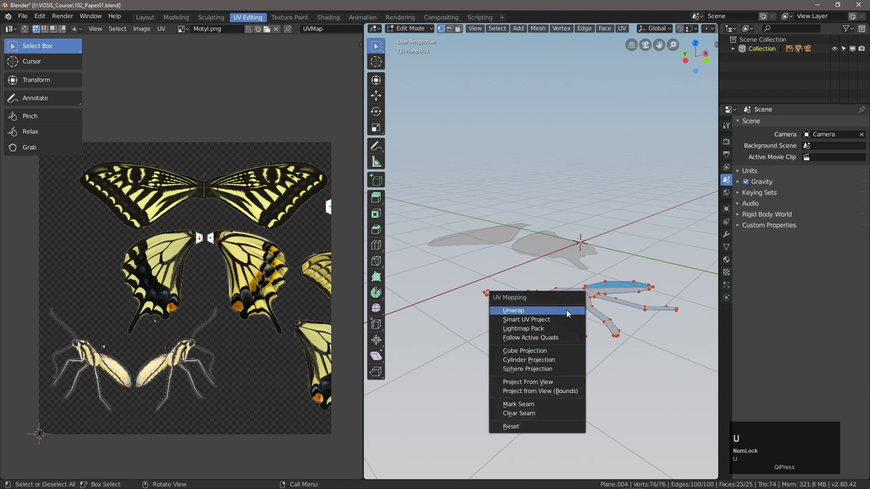
{"action": "left_click", "coordinate": [567, 311]}
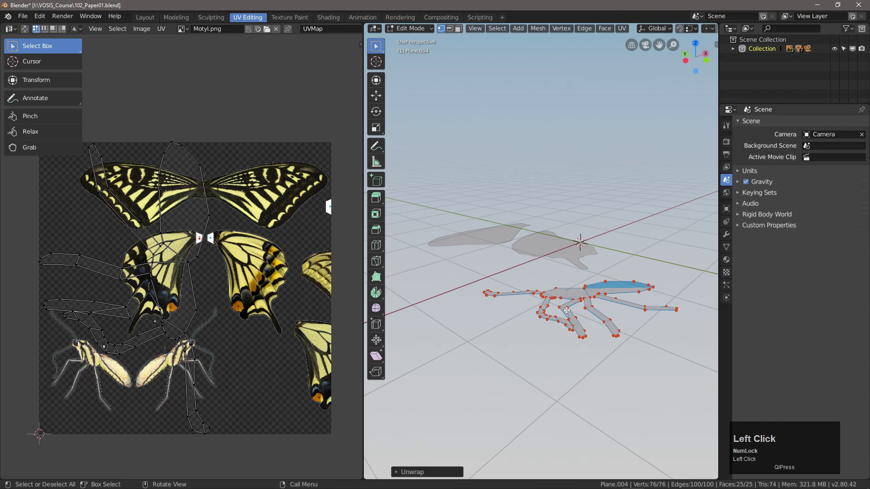
- Select all of the body's UVs and mirror them along the Y axis
{"action": "key", "text": "a"}
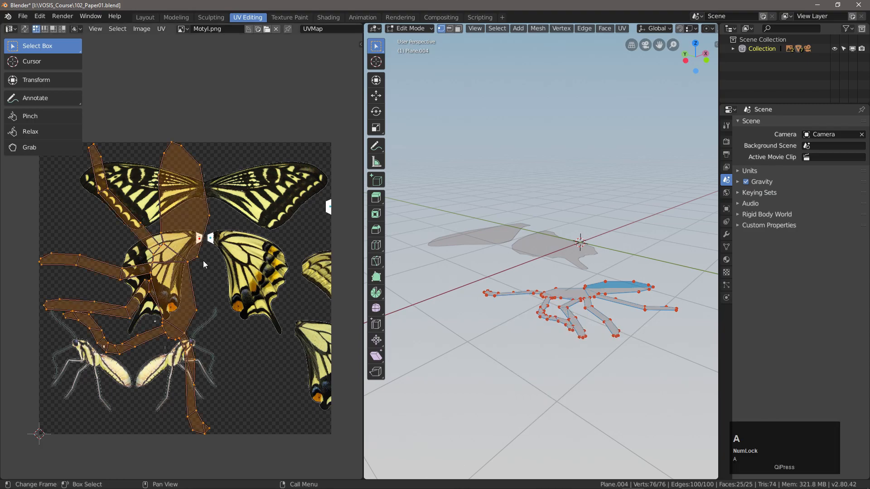
{"action": "left_click", "coordinate": [159, 31]}
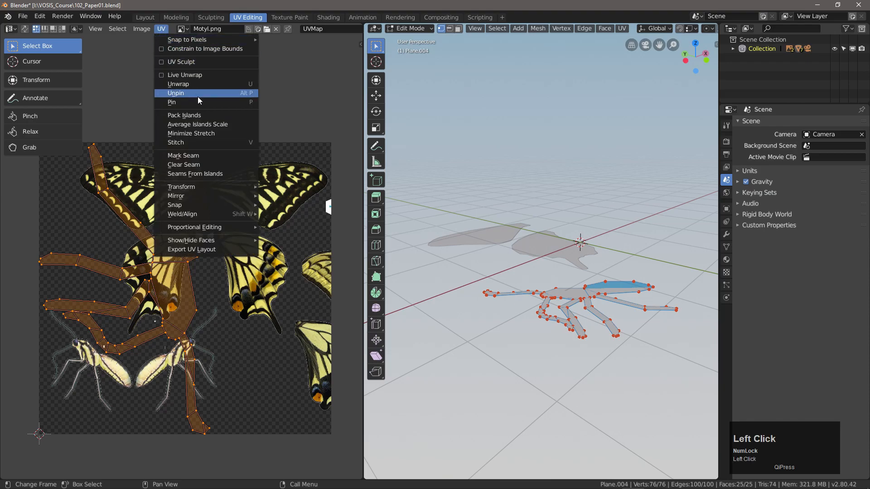
{"action": "mouse_move", "coordinate": [200, 196]}
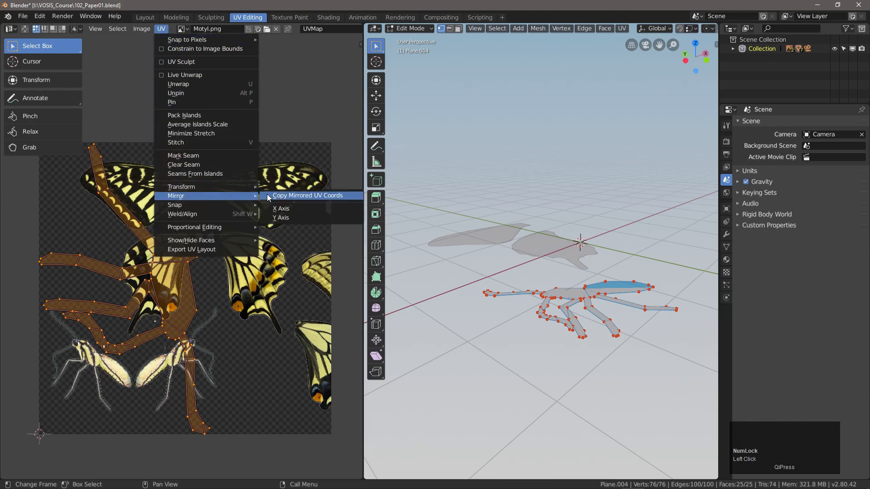
{"action": "left_click", "coordinate": [289, 215]}
- Shrink, rotate and move the body's UVs roughly onto the lower-left insect body in Motyl.png with the Transform tool
{"action": "left_click", "coordinate": [47, 84]}
{"action": "left_click_drag", "start_coordinate": [125, 125], "coordinate": [29, 247]}
{"action": "left_click_drag", "start_coordinate": [278, 155], "coordinate": [135, 297]}
{"action": "left_click_drag", "start_coordinate": [74, 332], "coordinate": [89, 363]}
{"action": "left_click", "coordinate": [154, 386]}
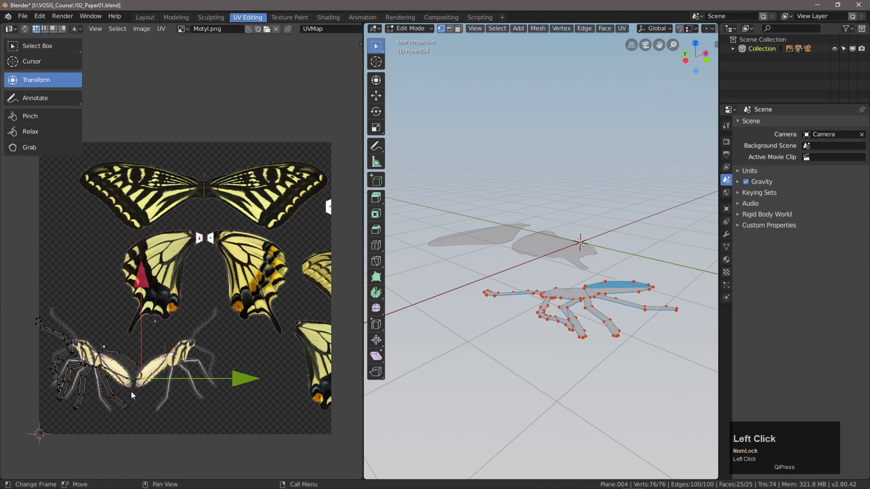
- Select all of the body's UVs and rotate and move them into line with the pictured body and legs
{"action": "scroll", "coordinate": [118, 385], "scroll_direction": "up", "scroll_amount": 5}
{"action": "middle_click_drag", "start_coordinate": [136, 379], "coordinate": [256, 391]}
{"action": "key", "text": "a"}
{"action": "key", "text": "a"}
{"action": "key", "text": "w"}
{"action": "key", "text": "r"}
{"action": "left_click", "coordinate": [278, 203]}
{"action": "key", "text": "g"}
{"action": "left_click", "coordinate": [274, 197]}
- Fine-tune the scale and position of the body's UVs until they follow the pictured body outline
{"action": "key", "text": "s"}
{"action": "left_click", "coordinate": [274, 197]}
{"action": "key", "text": "g"}
{"action": "left_click", "coordinate": [281, 201]}
{"action": "scroll", "coordinate": [157, 392], "scroll_direction": "up", "scroll_amount": 3}
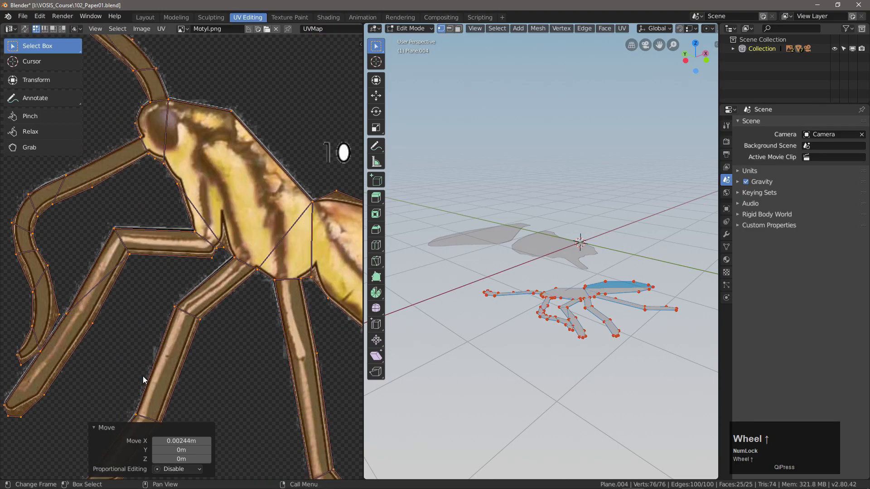
{"action": "key", "text": "g"}
{"action": "left_click", "coordinate": [317, 281]}
{"action": "scroll", "coordinate": [290, 283], "scroll_direction": "down", "scroll_amount": 5}
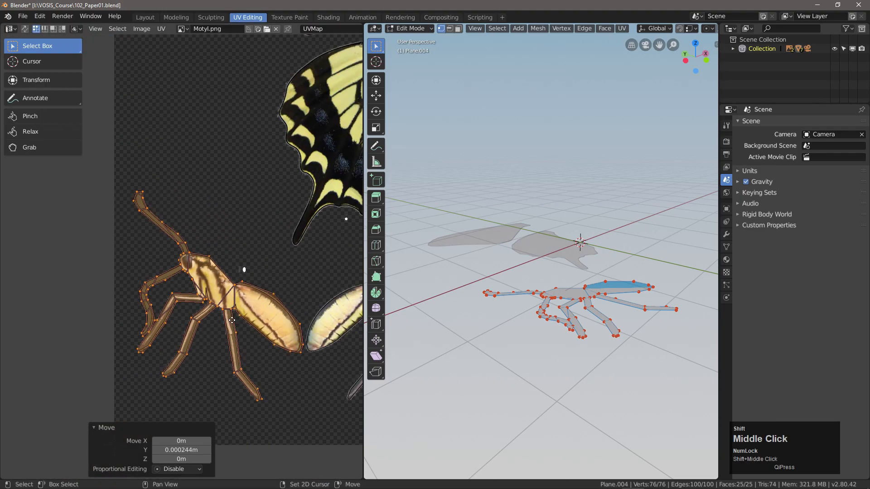
- Unwrap the hind wing mesh and mirror all of its UVs along the X axis
{"action": "middle_click_drag", "start_coordinate": [272, 285], "coordinate": [245, 328]}
{"action": "key", "text": "Tab"}
{"action": "left_click", "coordinate": [556, 251]}
{"action": "key", "text": "Tab"}
{"action": "key", "text": "u"}
{"action": "left_click", "coordinate": [568, 254]}
{"action": "middle_click_drag", "start_coordinate": [257, 268], "coordinate": [237, 307], "text": "shift"}
{"action": "key", "text": "a"}
{"action": "left_click", "coordinate": [162, 29]}
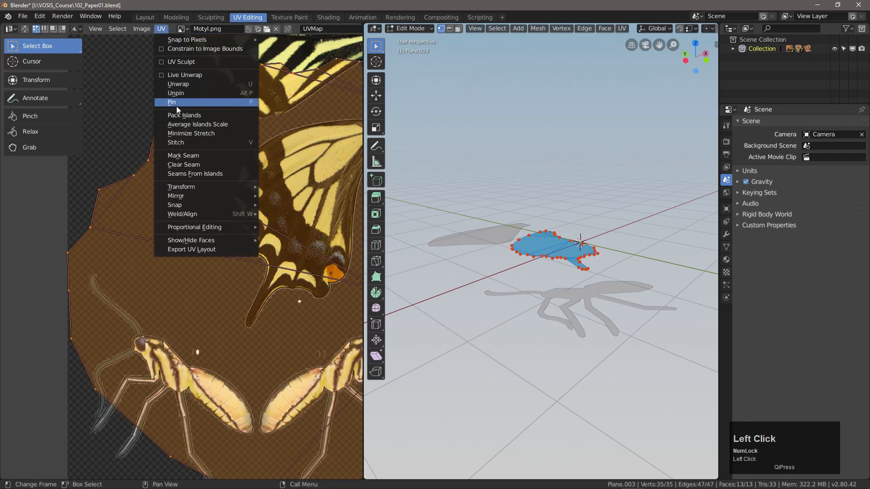
{"action": "left_click", "coordinate": [282, 209]}
- Scale down, rotate and move the hind wing's UVs roughly over the left hind wing in the image
{"action": "scroll", "coordinate": [229, 256], "scroll_direction": "down", "scroll_amount": 3}
{"action": "key", "text": "s"}
{"action": "left_click", "coordinate": [259, 249]}
{"action": "key", "text": "r"}
{"action": "left_click", "coordinate": [173, 255]}
{"action": "key", "text": "g"}
{"action": "left_click", "coordinate": [209, 231]}
{"action": "scroll", "coordinate": [276, 252], "scroll_direction": "up", "scroll_amount": 4}
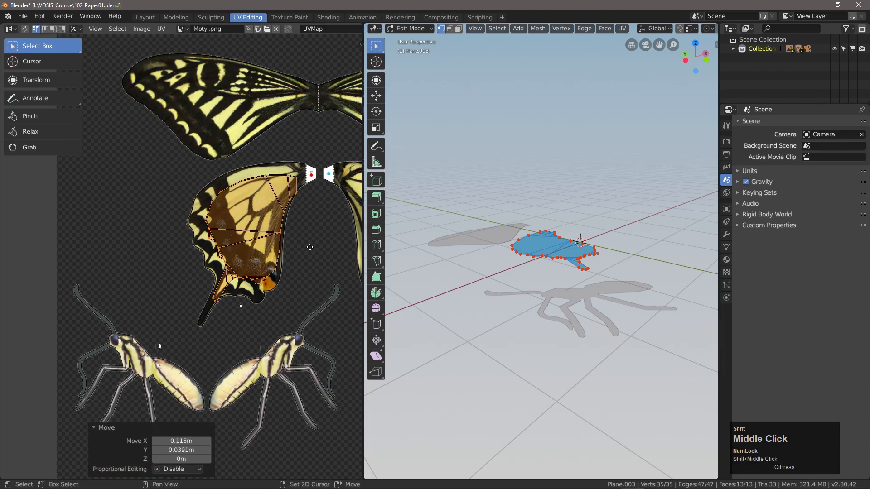
- Fine-tune the scale and position of the hind wing's UVs to match the pictured wing outline
{"action": "key", "text": "s"}
{"action": "left_click", "coordinate": [264, 262]}
{"action": "key", "text": "g"}
{"action": "left_click", "coordinate": [253, 269], "text": "shift"}
{"action": "key", "text": "s"}
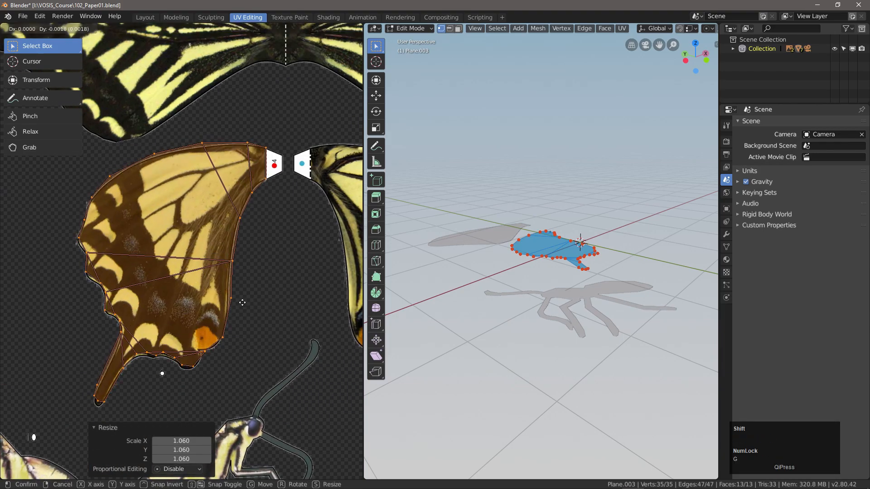
{"action": "left_click", "coordinate": [268, 334]}
{"action": "key", "text": "g"}
{"action": "left_click", "coordinate": [291, 342], "text": "shift"}
- Open the front wing mesh in Edit Mode and unwrap it
{"action": "left_click", "coordinate": [417, 29]}
{"action": "left_click", "coordinate": [419, 39]}
{"action": "left_click", "coordinate": [492, 235]}
{"action": "left_click", "coordinate": [415, 29]}
{"action": "left_click", "coordinate": [418, 49]}
{"action": "left_click", "coordinate": [623, 31]}
{"action": "left_click", "coordinate": [639, 40]}
- Mirror the front wing's UVs along both the Y and X axes and scale them down towards the image's wing size
{"action": "left_click", "coordinate": [162, 29]}
{"action": "mouse_move", "coordinate": [180, 196]}
{"action": "left_click", "coordinate": [284, 218]}
{"action": "scroll", "coordinate": [290, 222], "scroll_direction": "down", "scroll_amount": 5}
{"action": "key", "text": "s"}
{"action": "left_click", "coordinate": [259, 233]}
{"action": "scroll", "coordinate": [242, 263], "scroll_direction": "up", "scroll_amount": 3}
{"action": "left_click", "coordinate": [161, 29]}
{"action": "left_click", "coordinate": [282, 210]}
- Rotate and move the front wing's UVs over the upper-left front wing in the image
{"action": "key", "text": "r"}
{"action": "left_click", "coordinate": [248, 350]}
{"action": "key", "text": "g"}
{"action": "left_click", "coordinate": [288, 198]}
{"action": "scroll", "coordinate": [274, 179], "scroll_direction": "up", "scroll_amount": 2}
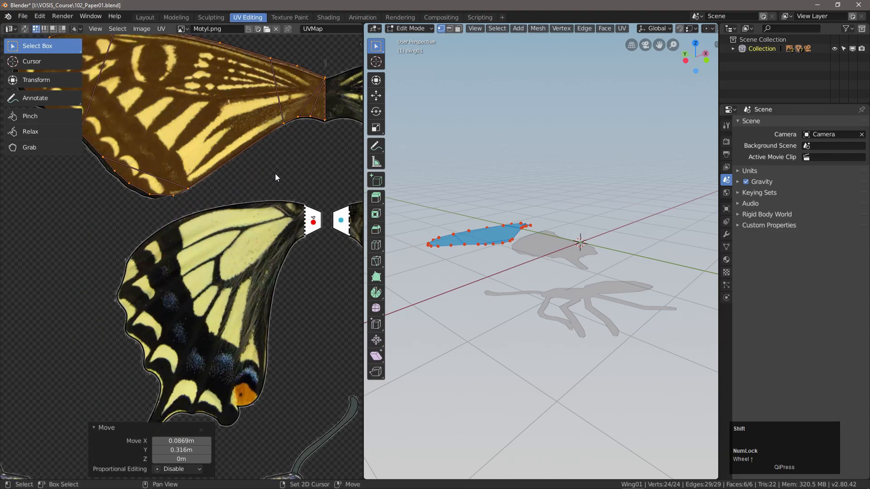
- Fine-tune the scale and position of the front wing's UVs to its pictured outline and return to Object Mode
{"action": "middle_click_drag", "start_coordinate": [275, 173], "coordinate": [303, 234]}
{"action": "key", "text": "g"}
{"action": "left_click", "coordinate": [293, 271], "text": "shift"}
{"action": "key", "text": "s"}
{"action": "left_click", "coordinate": [294, 321], "text": "shift"}
{"action": "key", "text": "g"}
{"action": "left_click", "coordinate": [290, 260], "text": "shift"}
{"action": "scroll", "coordinate": [296, 254], "scroll_direction": "down", "scroll_amount": 1}
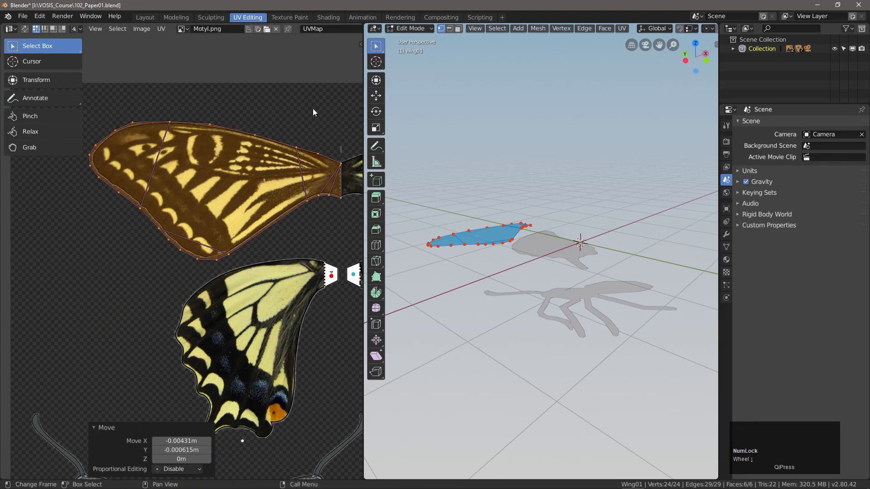
{"action": "left_click", "coordinate": [410, 28]}
{"action": "left_click", "coordinate": [411, 41]}
{"action": "middle_click_drag", "start_coordinate": [317, 327], "coordinate": [266, 279]}
{"action": "scroll", "coordinate": [554, 268], "scroll_direction": "down", "scroll_amount": 2}
{"action": "middle_click_drag", "start_coordinate": [555, 267], "coordinate": [548, 282]}
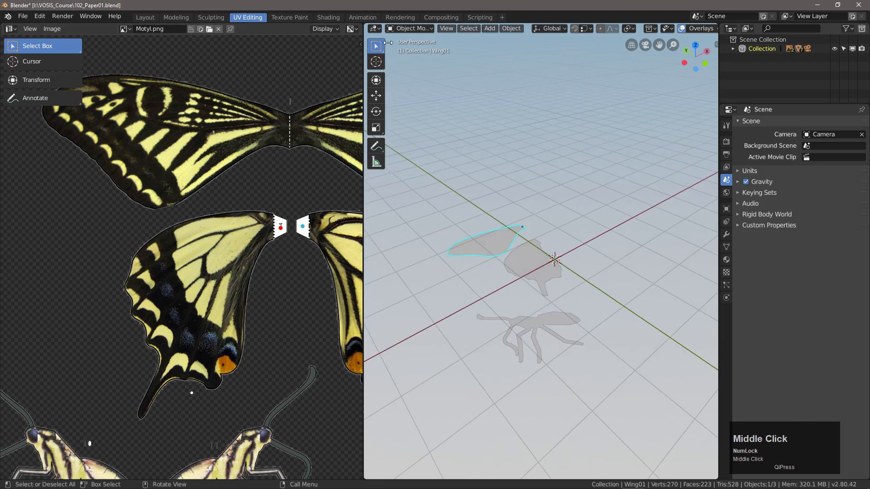
- In the Shading workspace, create a new object material named Motyl on the body
{"action": "left_click", "coordinate": [339, 18]}
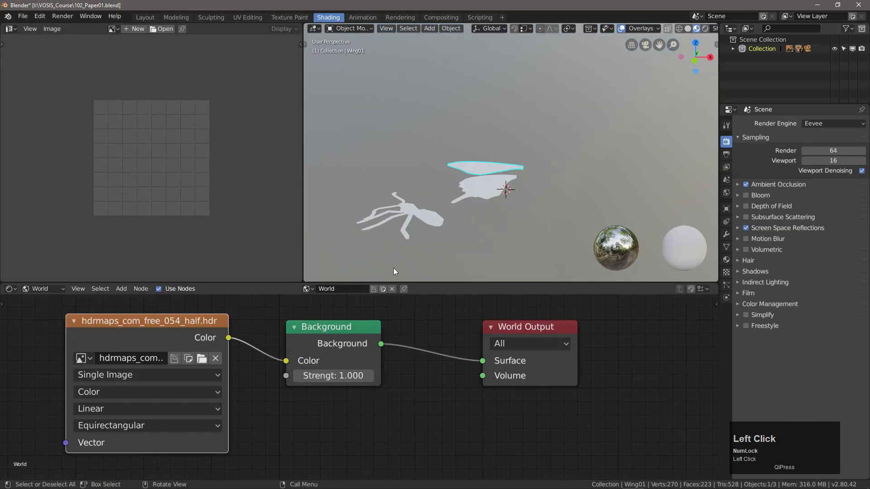
{"action": "left_click", "coordinate": [411, 217]}
{"action": "left_click", "coordinate": [47, 289]}
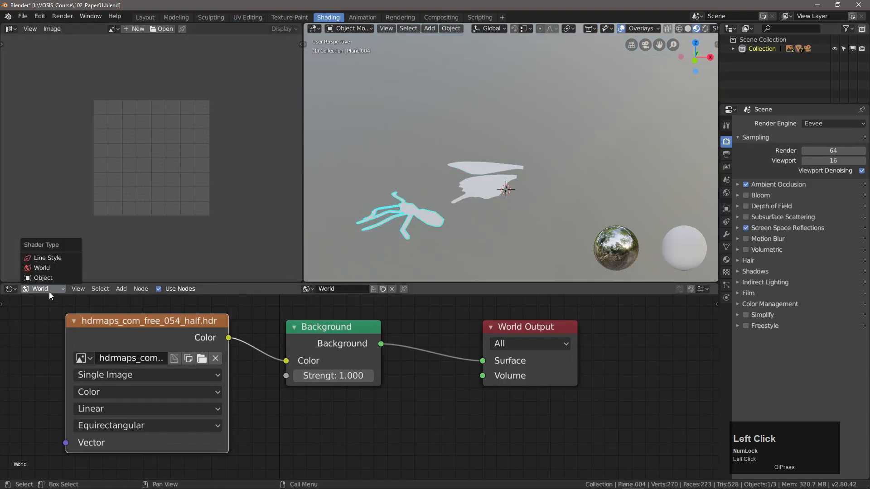
{"action": "left_click", "coordinate": [48, 278]}
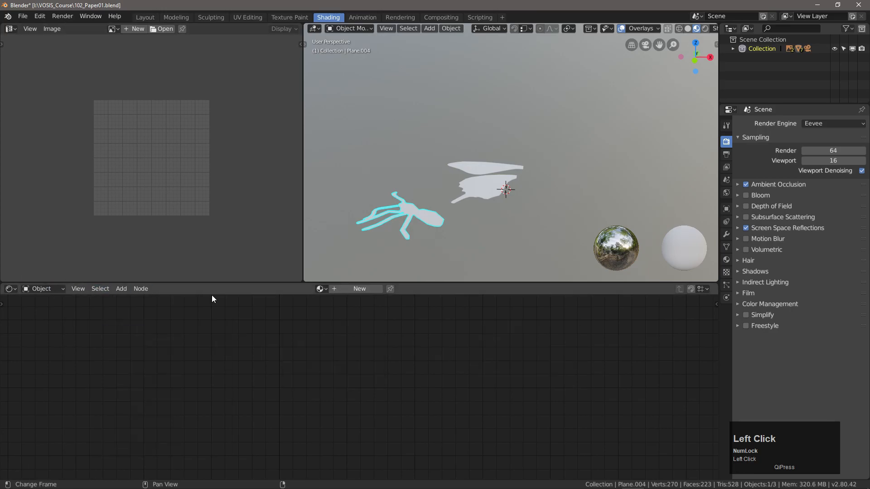
{"action": "left_click", "coordinate": [347, 289]}
{"action": "left_click", "coordinate": [347, 289]}
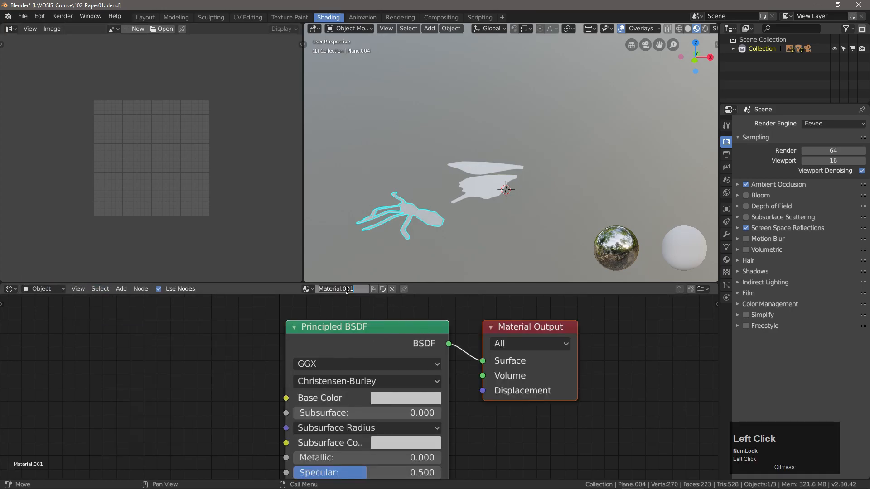
- Add an Image Texture node with Motyl.png and connect its Color to the Principled BSDF's Base Color
{"action": "mouse_move", "coordinate": [136, 340]}
{"action": "left_click", "coordinate": [199, 245]}
{"action": "left_click", "coordinate": [135, 367]}
{"action": "left_click", "coordinate": [66, 374]}
{"action": "left_click", "coordinate": [97, 262]}
{"action": "left_click_drag", "start_coordinate": [212, 339], "coordinate": [286, 398]}
{"action": "scroll", "coordinate": [405, 213], "scroll_direction": "up", "scroll_amount": 5}
{"action": "middle_click_drag", "start_coordinate": [407, 217], "coordinate": [352, 89]}
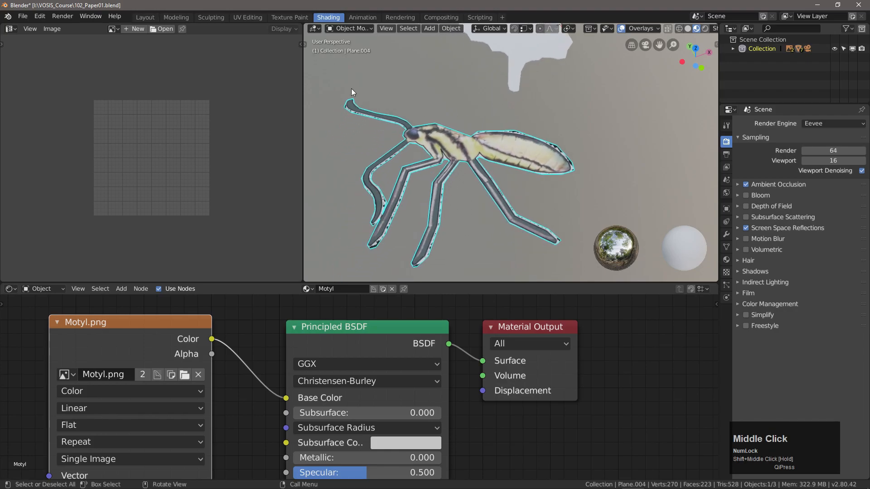
- Save the project under the new name 102_Paper02.blend
{"action": "left_click", "coordinate": [23, 16]}
{"action": "left_click", "coordinate": [36, 95]}
{"action": "left_click", "coordinate": [149, 93]}
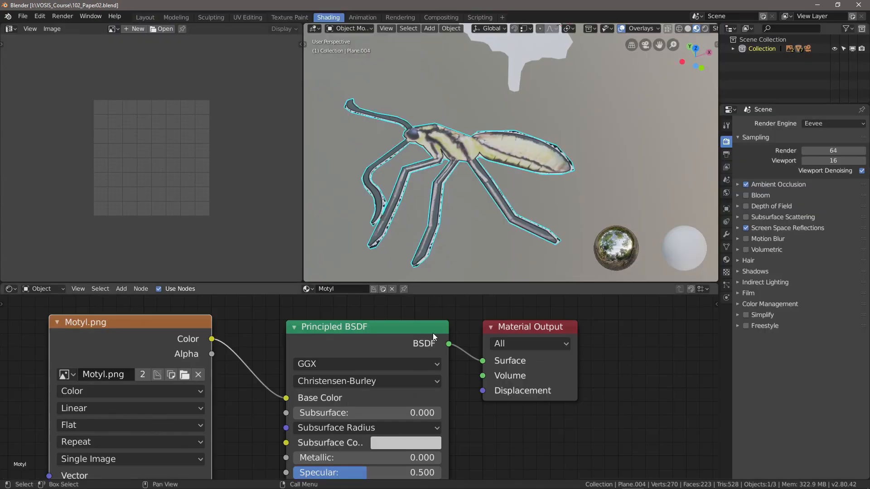
- Move the Material Output node away from the Principled BSDF and add a Transparent BSDF node between them
{"action": "middle_click_drag", "start_coordinate": [469, 349], "coordinate": [460, 342]}
{"action": "scroll", "coordinate": [472, 396], "scroll_direction": "down", "scroll_amount": 2}
{"action": "middle_click_drag", "start_coordinate": [472, 396], "coordinate": [442, 324]}
{"action": "left_click_drag", "start_coordinate": [442, 324], "coordinate": [653, 324]}
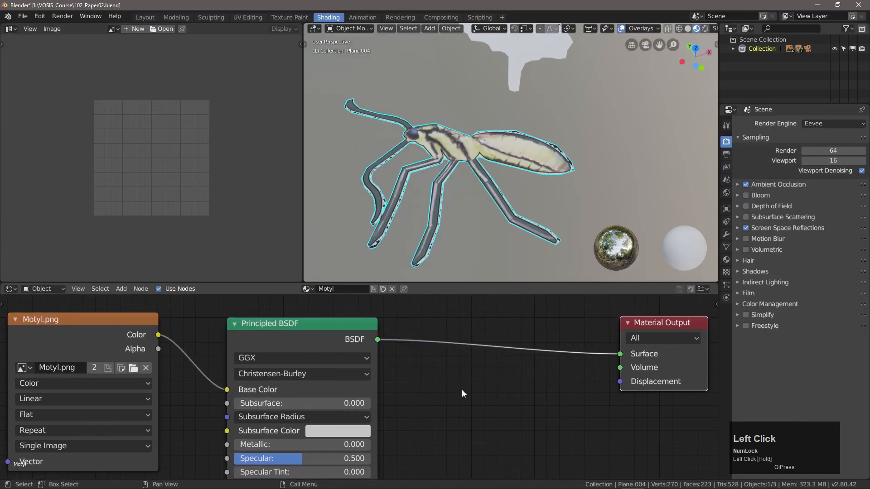
{"action": "left_click", "coordinate": [121, 288]}
{"action": "mouse_move", "coordinate": [139, 331]}
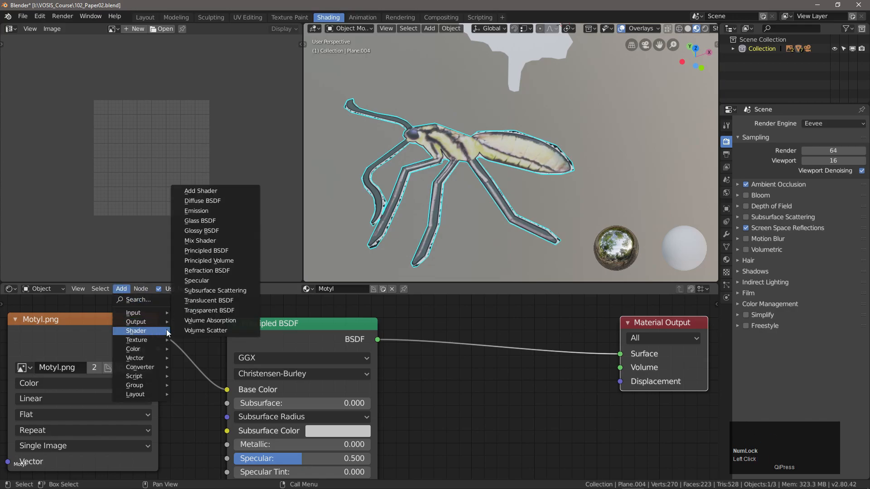
{"action": "left_click", "coordinate": [210, 309]}
{"action": "left_click", "coordinate": [449, 419]}
{"action": "left_click", "coordinate": [451, 423]}
- Insert a Mix Shader between the Principled BSDF and Material Output, and connect the Transparent BSDF to its second shader input
{"action": "left_click", "coordinate": [122, 290]}
{"action": "mouse_move", "coordinate": [133, 330]}
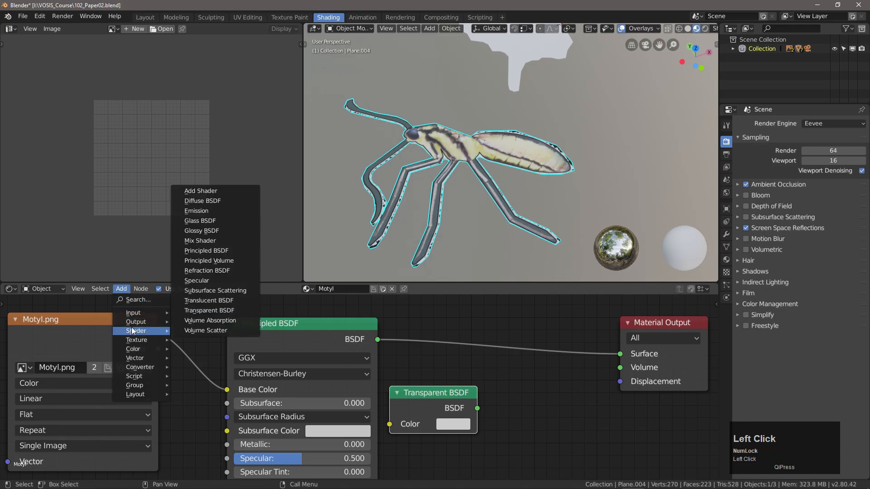
{"action": "left_click", "coordinate": [200, 241]}
{"action": "left_click", "coordinate": [526, 344]}
{"action": "left_click_drag", "start_coordinate": [477, 408], "coordinate": [485, 377]}
{"action": "left_click_drag", "start_coordinate": [524, 331], "coordinate": [542, 331]}
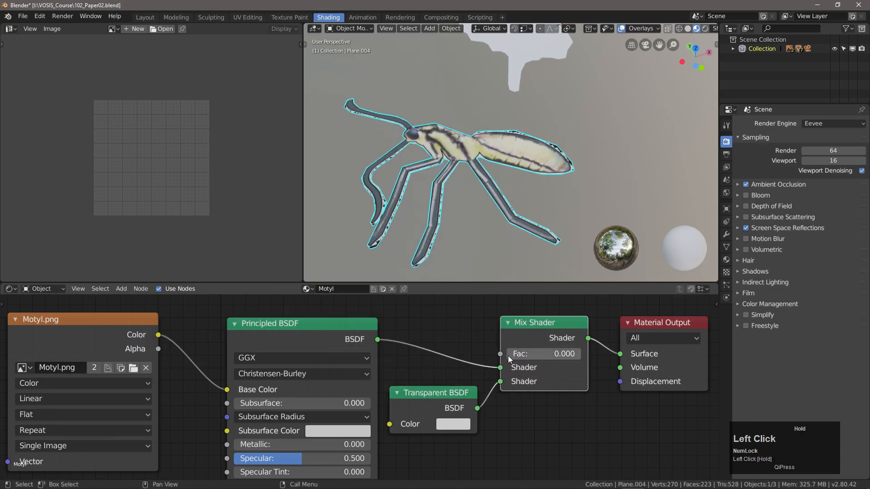
- Connect the Motyl.png node's Alpha output to the Mix Shader's Fac input
{"action": "left_click_drag", "start_coordinate": [514, 357], "coordinate": [576, 357]}
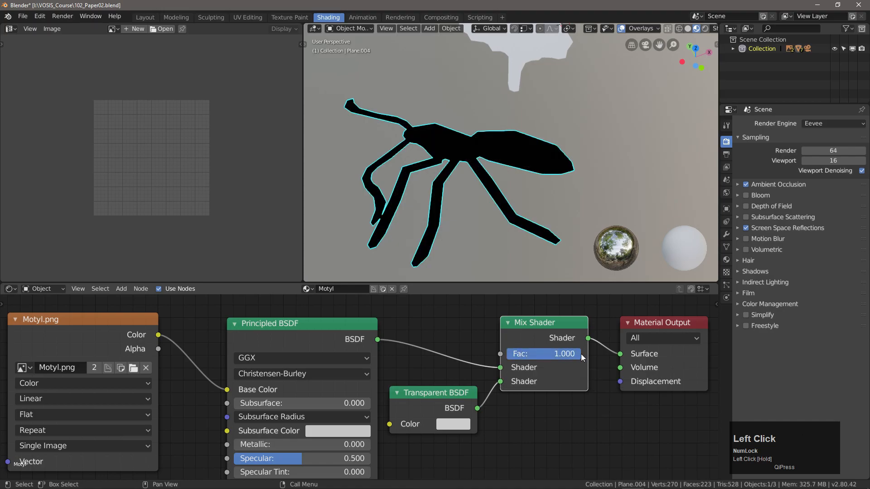
{"action": "left_click_drag", "start_coordinate": [156, 350], "coordinate": [442, 350]}
{"action": "left_click_drag", "start_coordinate": [504, 353], "coordinate": [520, 323]}
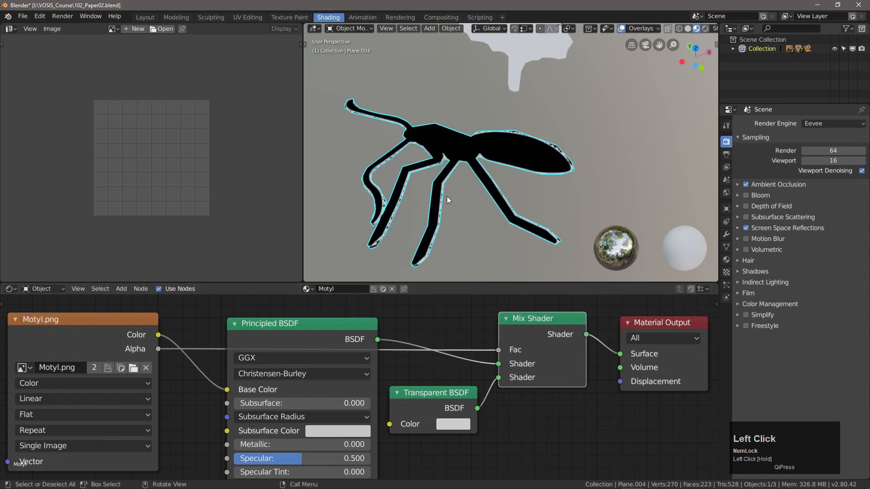
{"action": "scroll", "coordinate": [456, 144], "scroll_direction": "up", "scroll_amount": 2}
{"action": "middle_click_drag", "start_coordinate": [464, 150], "coordinate": [479, 188]}
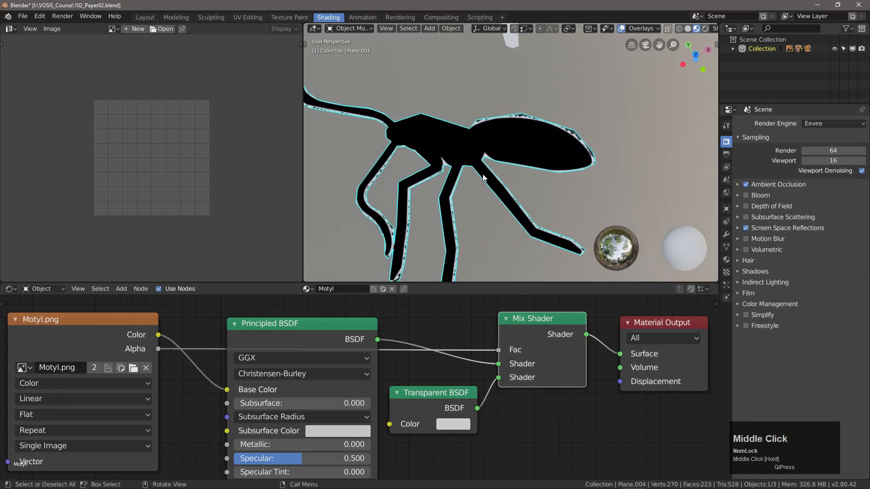
{"action": "middle_click_drag", "start_coordinate": [512, 186], "coordinate": [507, 196]}
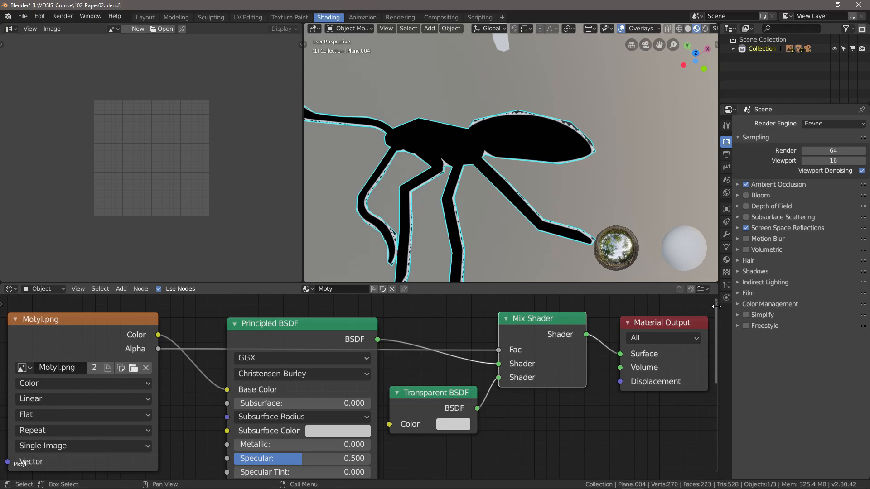
- Try Alpha Clip as the Motyl material's blend mode, and settle on Alpha Blend
{"action": "left_click", "coordinate": [726, 260]}
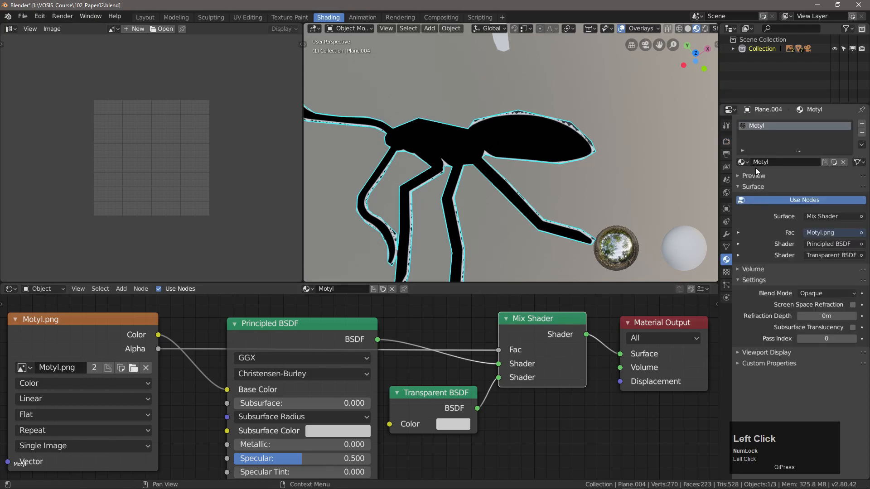
{"action": "left_click", "coordinate": [738, 187]}
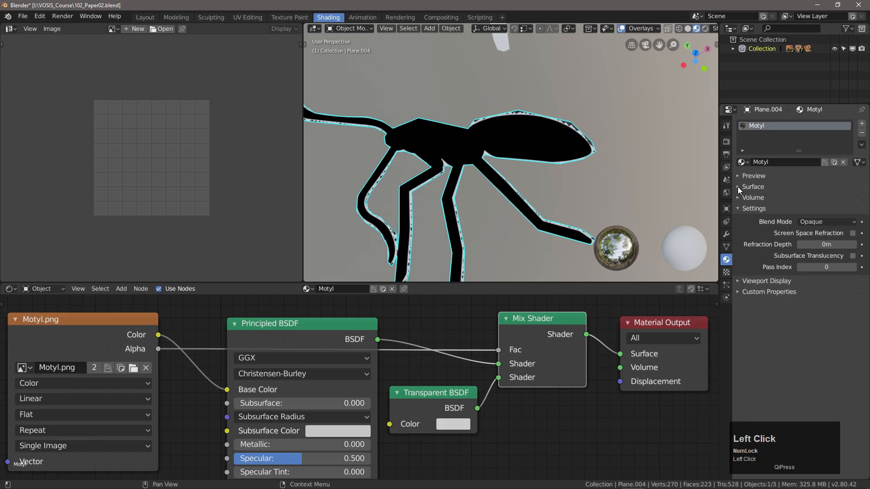
{"action": "left_click", "coordinate": [824, 222]}
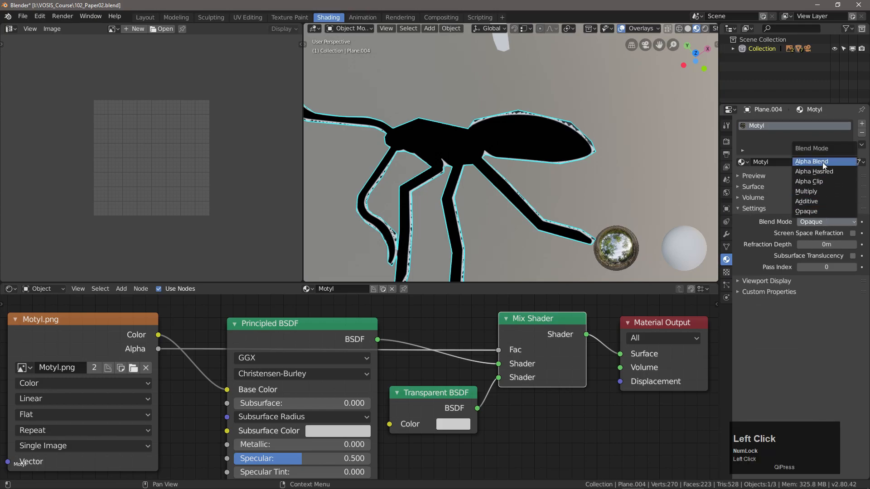
{"action": "left_click", "coordinate": [821, 181]}
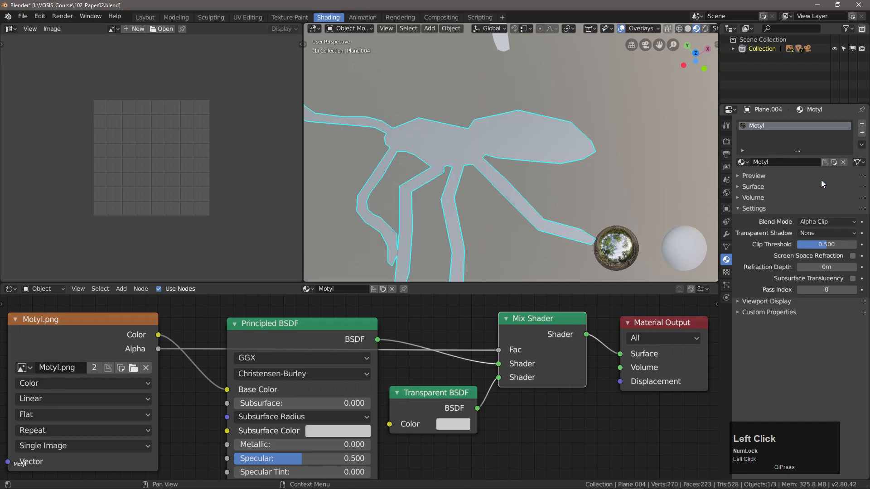
{"action": "left_click", "coordinate": [824, 221]}
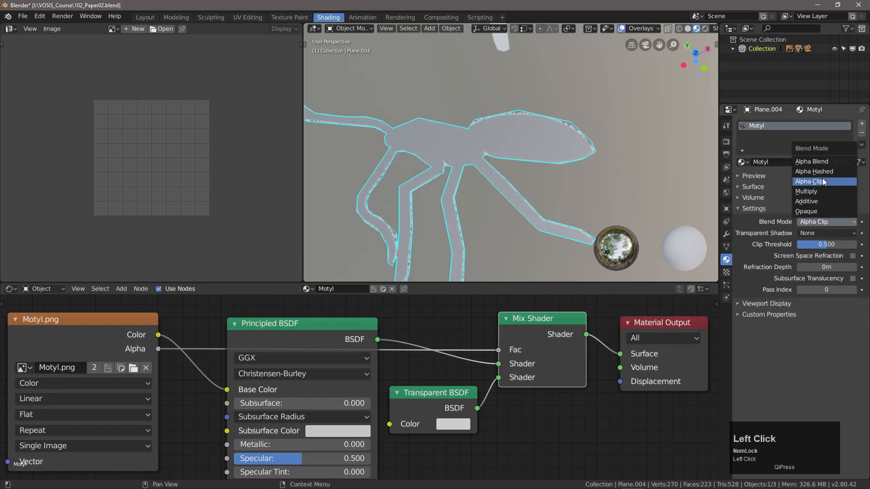
{"action": "left_click", "coordinate": [823, 163]}
{"action": "middle_click_drag", "start_coordinate": [509, 212], "coordinate": [513, 230]}
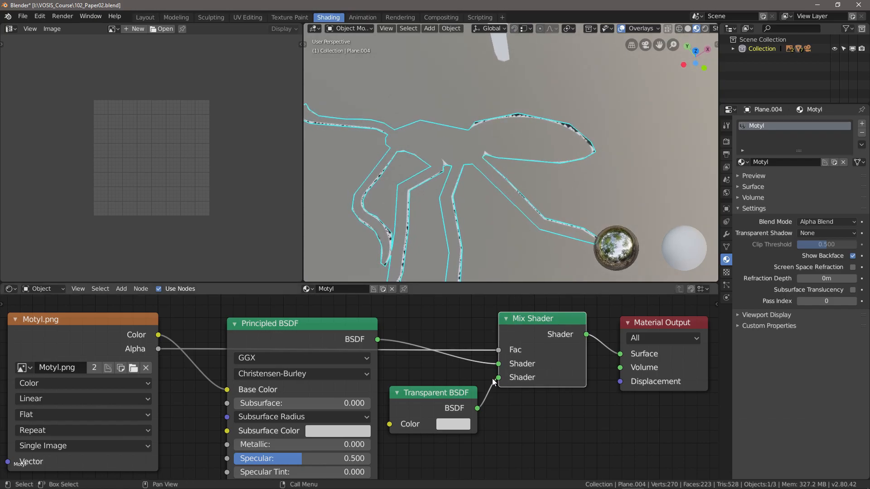
- Swap the Mix Shader inputs so the Transparent BSDF feeds the first and the Principled BSDF the second, and deselect the body
{"action": "left_click_drag", "start_coordinate": [328, 329], "coordinate": [316, 378]}
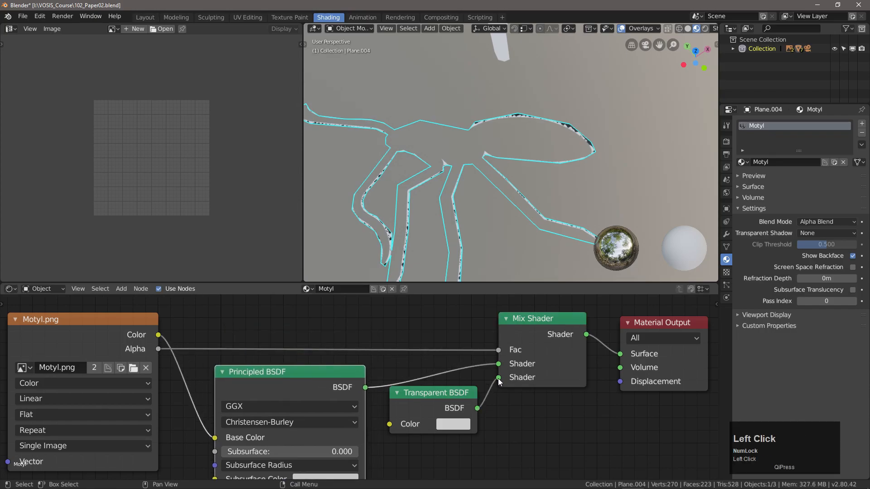
{"action": "left_click_drag", "start_coordinate": [502, 366], "coordinate": [501, 367]}
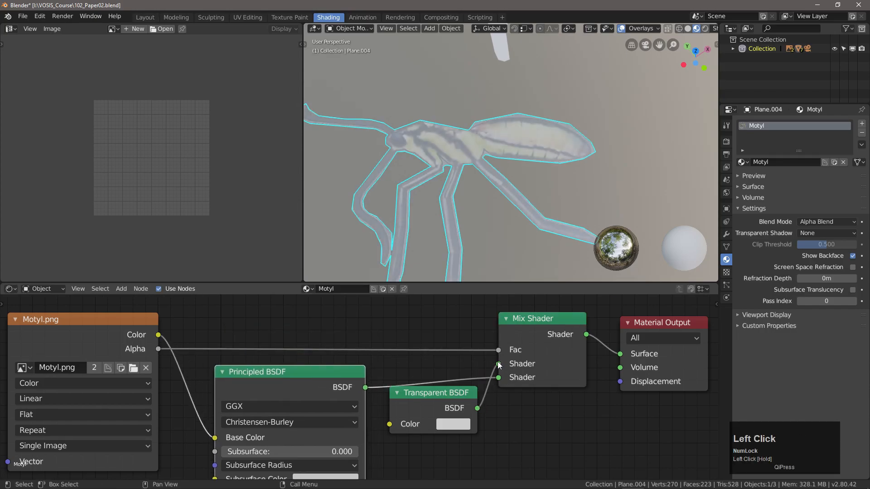
{"action": "middle_click_drag", "start_coordinate": [489, 167], "coordinate": [490, 176]}
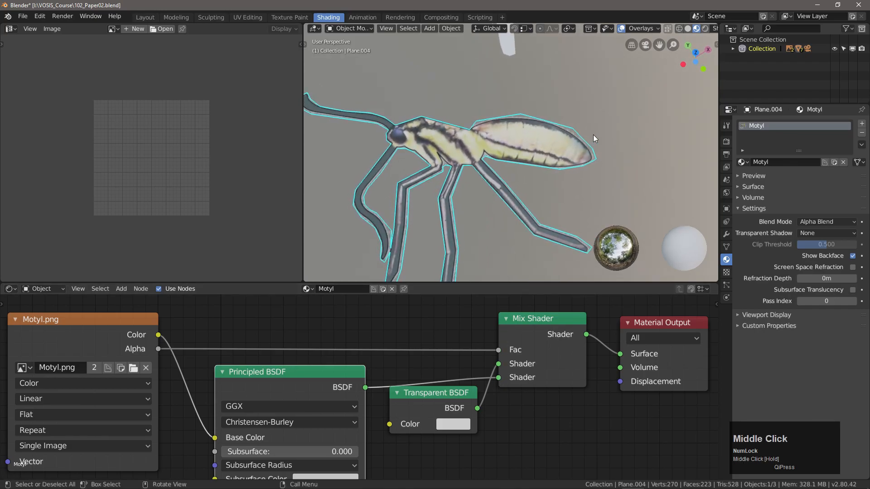
{"action": "scroll", "coordinate": [565, 175], "scroll_direction": "up", "scroll_amount": 2}
{"action": "left_click", "coordinate": [570, 184]}
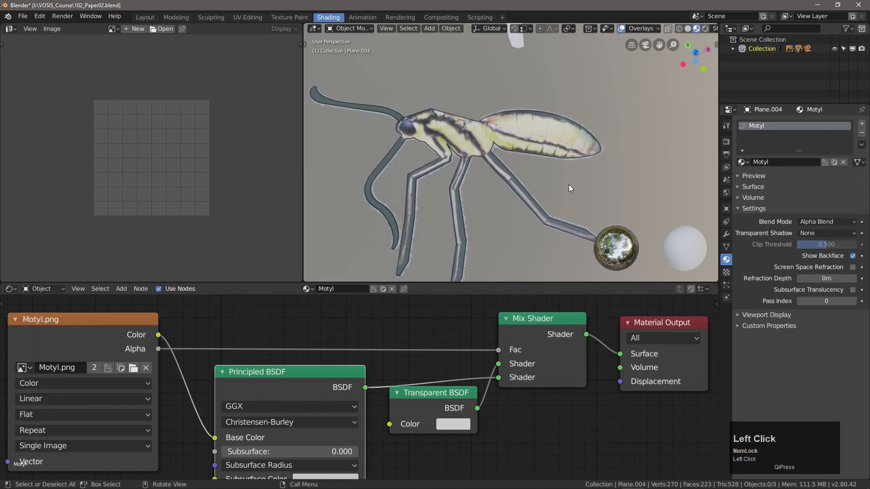
{"action": "middle_click_drag", "start_coordinate": [504, 184], "coordinate": [534, 151]}
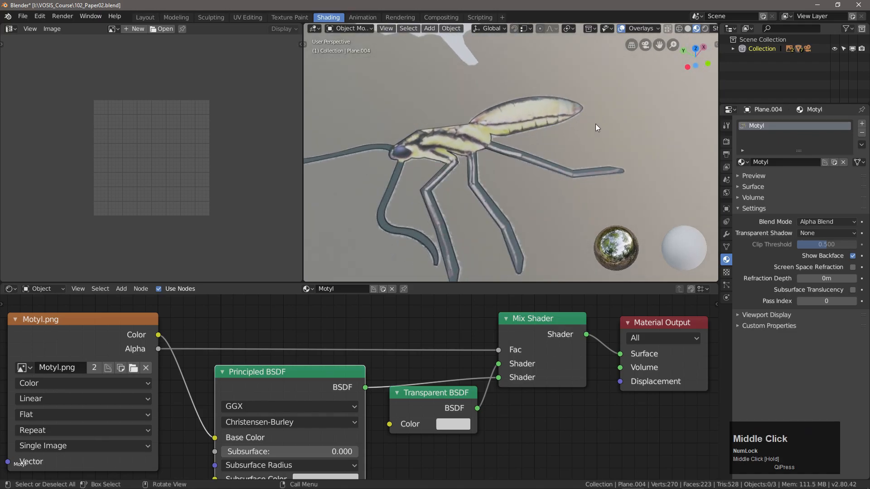
{"action": "scroll", "coordinate": [581, 139], "scroll_direction": "down", "scroll_amount": 2}
{"action": "scroll", "coordinate": [550, 207], "scroll_direction": "down", "scroll_amount": 3}
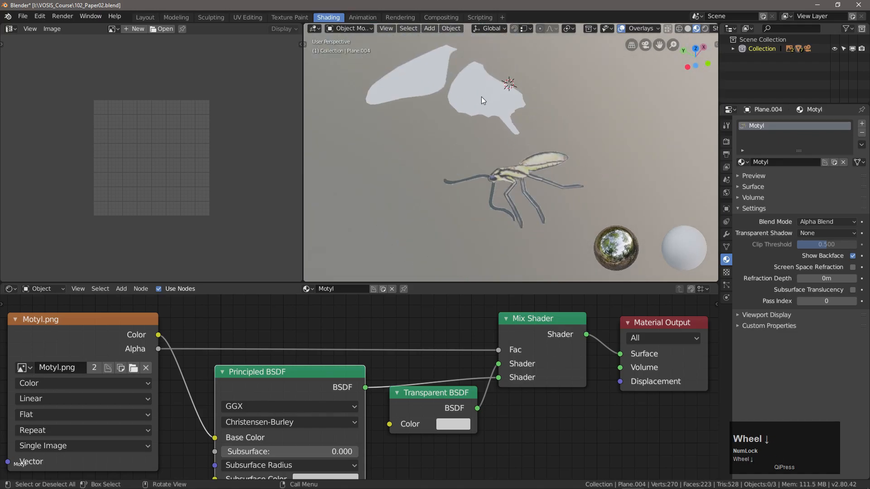
- Assign the existing Motyl material to the hind wing and to the forewing
{"action": "scroll", "coordinate": [481, 97], "scroll_direction": "up", "scroll_amount": 2}
{"action": "left_click", "coordinate": [479, 96]}
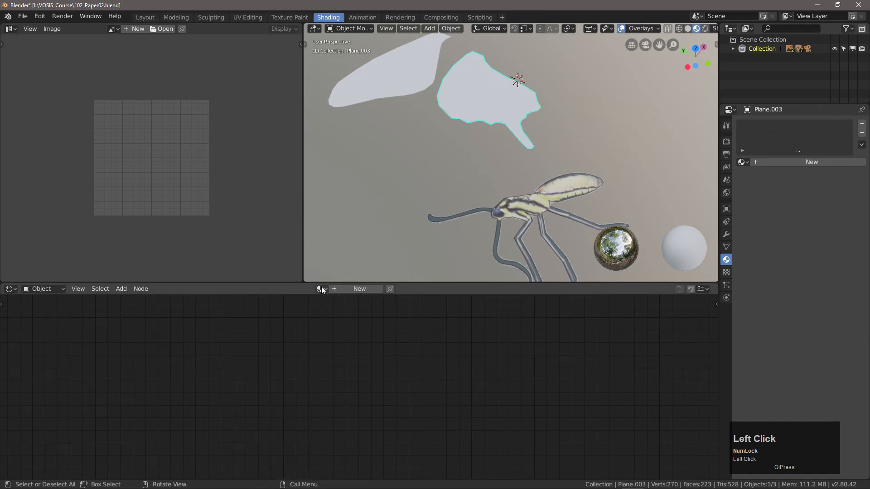
{"action": "left_click", "coordinate": [321, 288]}
{"action": "left_click", "coordinate": [336, 312]}
{"action": "left_click", "coordinate": [382, 102]}
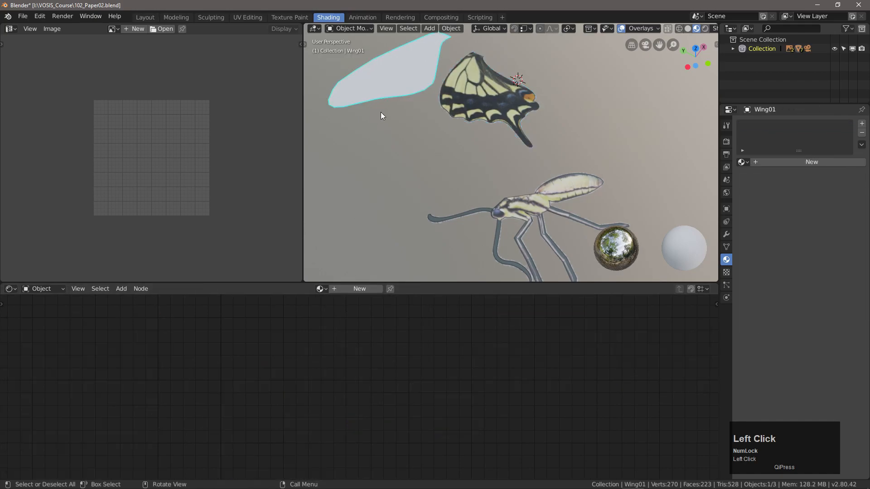
{"action": "left_click", "coordinate": [321, 289]}
{"action": "left_click", "coordinate": [337, 312]}
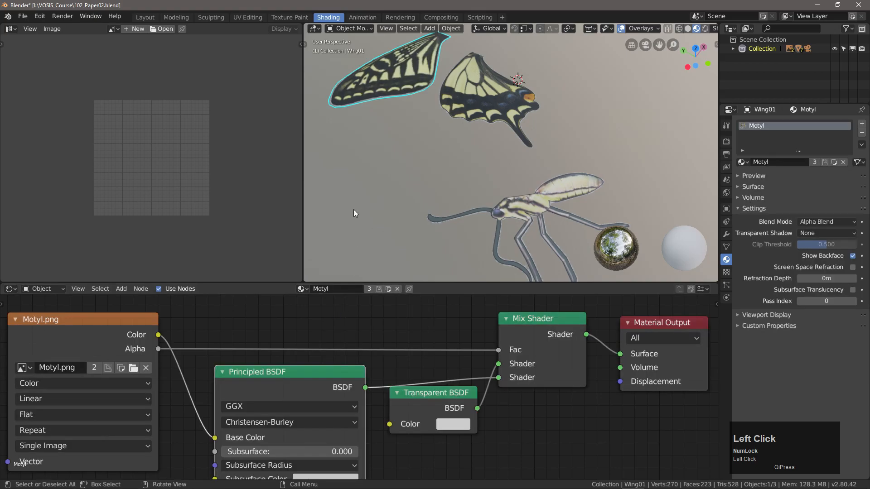
- Switch to the Layout workspace, check the solid view's Texture colour option, and select the butterfly's body
{"action": "left_click", "coordinate": [145, 18]}
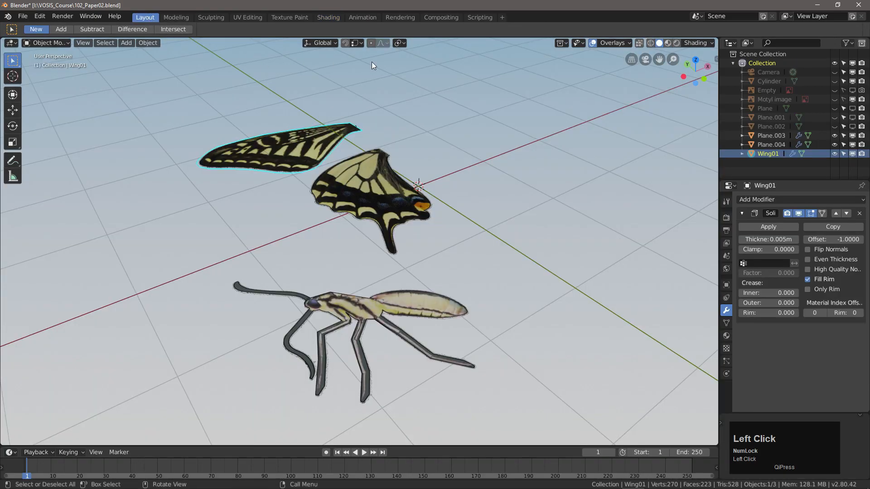
{"action": "left_click", "coordinate": [697, 46]}
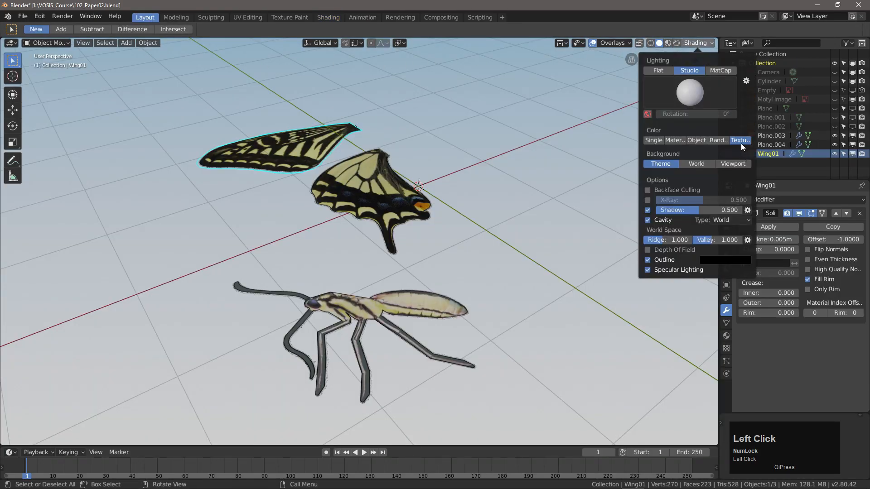
{"action": "left_click", "coordinate": [353, 309]}
{"action": "middle_click_drag", "start_coordinate": [354, 309], "coordinate": [498, 290]}
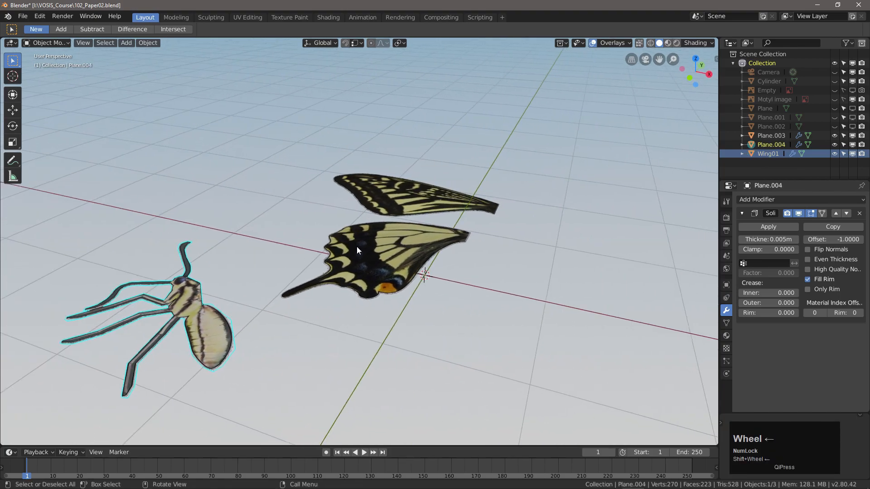
- Reset the body's location, raise it to about 0.74 m on Z, and tilt it to about -21.5° on Y
{"action": "left_click", "coordinate": [726, 285]}
{"action": "key", "text": "BackSpace"}
{"action": "left_click", "coordinate": [12, 110]}
{"action": "left_click_drag", "start_coordinate": [429, 222], "coordinate": [422, 204]}
{"action": "left_click", "coordinate": [12, 126]}
{"action": "left_click", "coordinate": [13, 110]}
{"action": "middle_click_drag", "start_coordinate": [340, 237], "coordinate": [363, 209]}
{"action": "left_click", "coordinate": [13, 126]}
{"action": "left_click_drag", "start_coordinate": [468, 145], "coordinate": [435, 125]}
{"action": "left_click", "coordinate": [13, 110]}
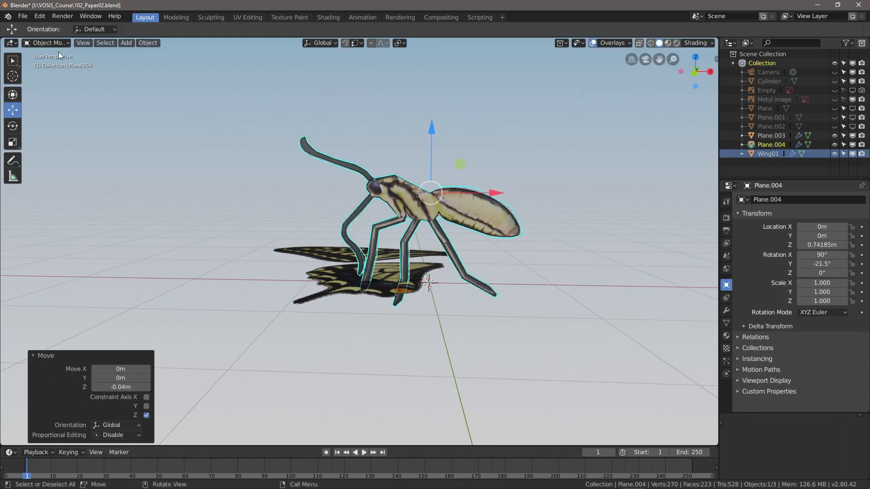
- Add a 2 m plane at the origin as a ground reference under the body
{"action": "left_click", "coordinate": [147, 42]}
{"action": "left_click", "coordinate": [226, 53]}
{"action": "scroll", "coordinate": [425, 302], "scroll_direction": "up", "scroll_amount": 3}
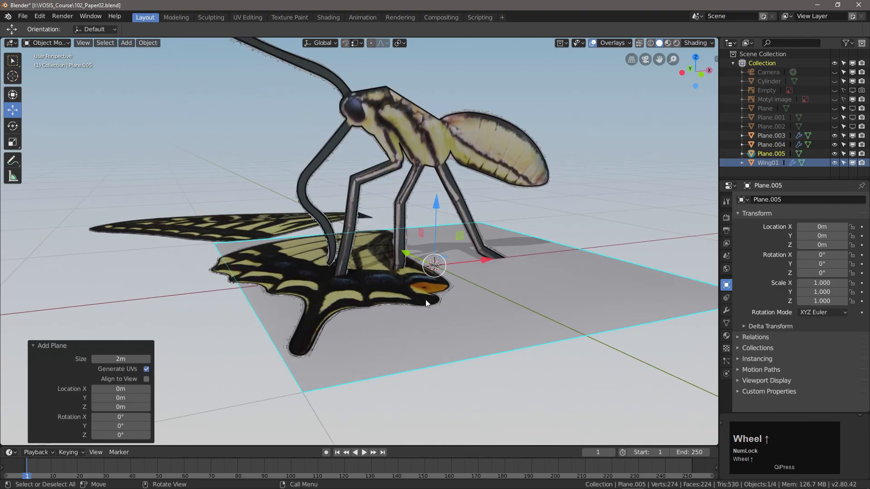
{"action": "middle_click_drag", "start_coordinate": [425, 303], "coordinate": [426, 353]}
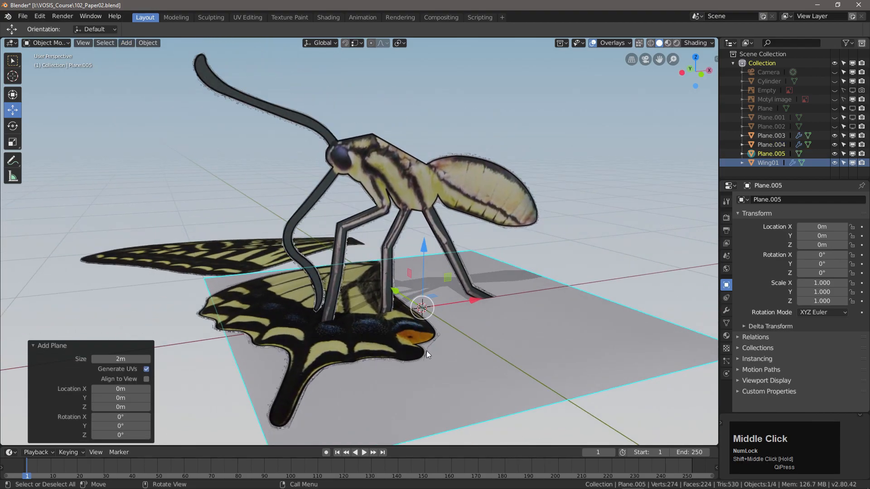
- Enter Edit Mode on the body and select the rear leg's two faces with its top edge as the active element
{"action": "left_click", "coordinate": [415, 177]}
{"action": "left_click", "coordinate": [47, 43]}
{"action": "left_click", "coordinate": [49, 64]}
{"action": "middle_click_drag", "start_coordinate": [627, 392], "coordinate": [600, 381]}
{"action": "key", "text": "a"}
{"action": "left_click", "coordinate": [504, 312]}
{"action": "middle_click_drag", "start_coordinate": [504, 313], "coordinate": [462, 237]}
{"action": "scroll", "coordinate": [454, 239], "scroll_direction": "up", "scroll_amount": 2}
{"action": "left_click", "coordinate": [462, 236], "text": "shift"}
{"action": "left_click", "coordinate": [86, 46]}
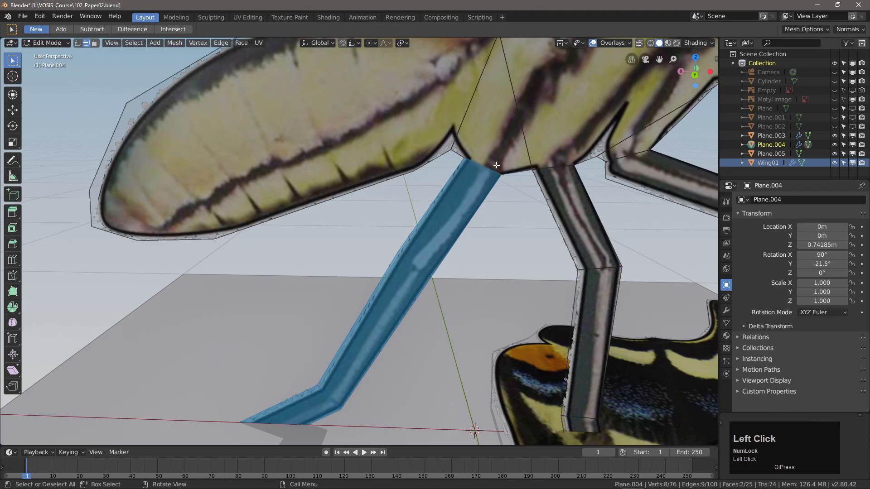
{"action": "left_click", "coordinate": [482, 161], "text": "shift"}
{"action": "left_click", "coordinate": [483, 162], "text": "shift"}
{"action": "middle_click_drag", "start_coordinate": [521, 188], "coordinate": [487, 204]}
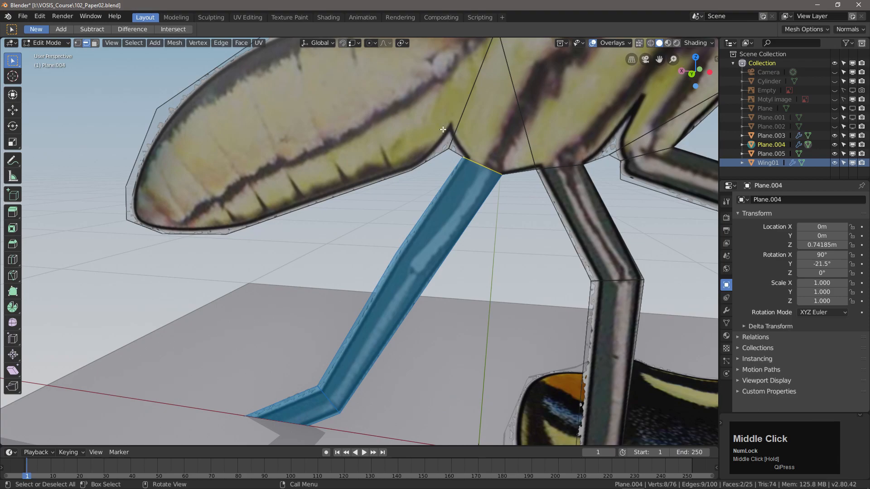
- Set the pivot to Active Element and the orientation to Normal, and rotate the rear leg about 30.7° on Y
{"action": "left_click", "coordinate": [402, 43]}
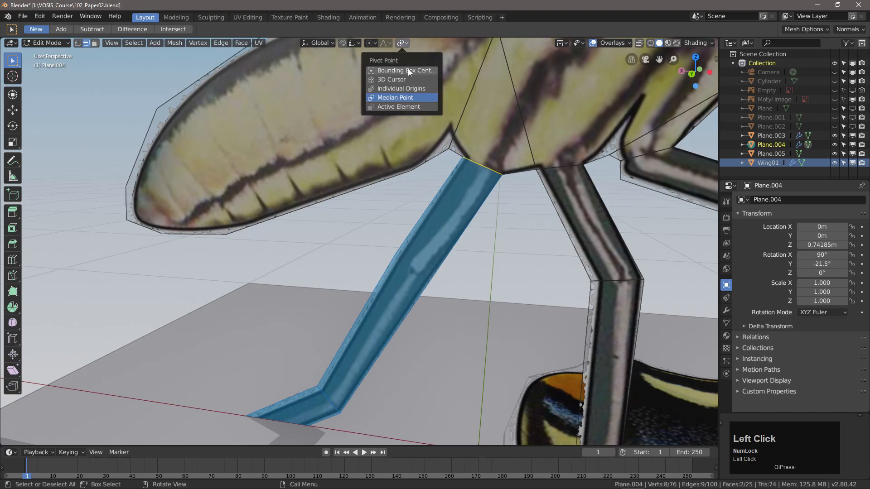
{"action": "left_click", "coordinate": [320, 43]}
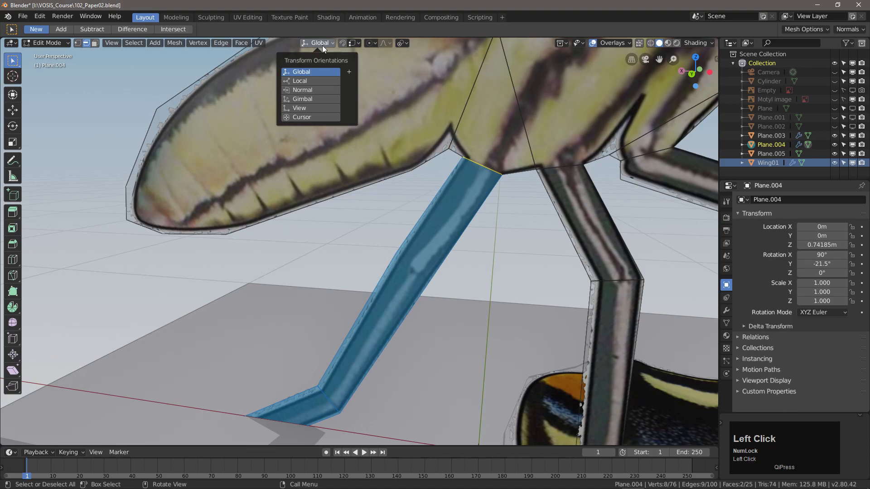
{"action": "left_click", "coordinate": [304, 90]}
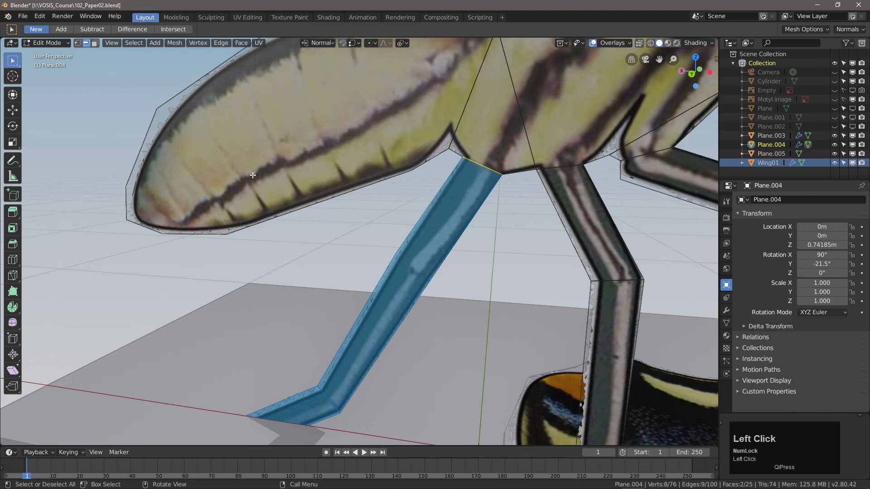
{"action": "left_click", "coordinate": [12, 126]}
{"action": "middle_click_drag", "start_coordinate": [334, 242], "coordinate": [448, 135]}
{"action": "left_click_drag", "start_coordinate": [442, 136], "coordinate": [472, 159]}
{"action": "middle_click_drag", "start_coordinate": [472, 159], "coordinate": [503, 238]}
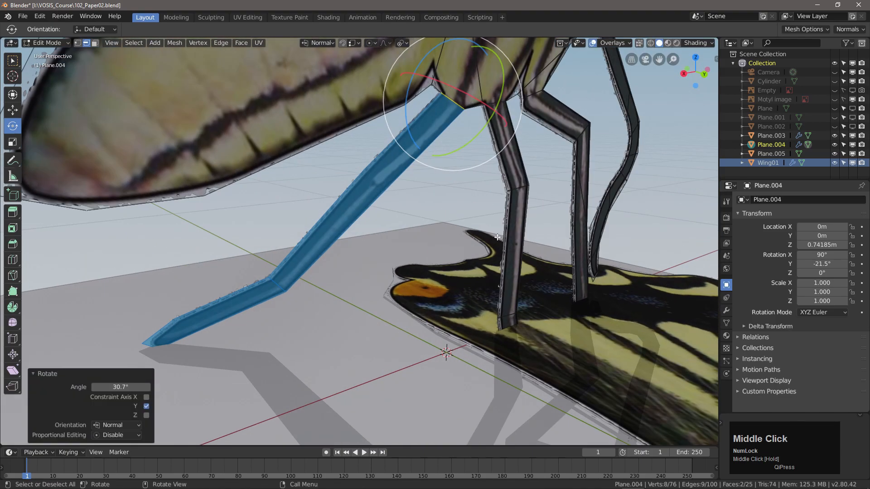
- Select the middle leg and rotate it outward from the body around its top edge
{"action": "scroll", "coordinate": [409, 231], "scroll_direction": "down", "scroll_amount": 5}
{"action": "key", "text": "e"}
{"action": "right_click", "coordinate": [431, 330]}
{"action": "key", "text": "w"}
{"action": "left_click", "coordinate": [399, 226]}
{"action": "scroll", "coordinate": [399, 226], "scroll_direction": "up", "scroll_amount": 3}
{"action": "middle_click_drag", "start_coordinate": [399, 226], "coordinate": [407, 191]}
{"action": "left_click", "coordinate": [12, 126]}
{"action": "left_click_drag", "start_coordinate": [415, 145], "coordinate": [426, 164]}
{"action": "scroll", "coordinate": [408, 181], "scroll_direction": "up", "scroll_amount": 3}
- Select the next limb by growing the selection from its tip edge, and rotate it outward
{"action": "middle_click_drag", "start_coordinate": [407, 181], "coordinate": [401, 319]}
{"action": "left_click", "coordinate": [401, 318]}
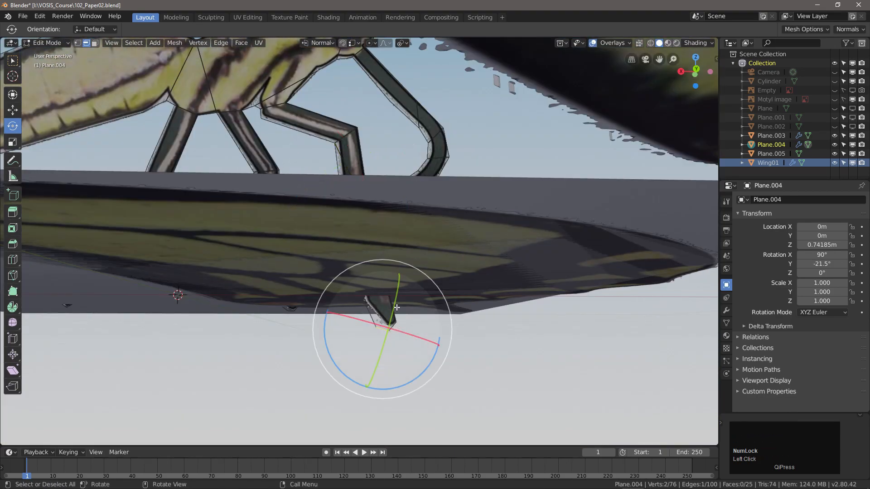
{"action": "left_click", "coordinate": [12, 60]}
{"action": "left_click", "coordinate": [134, 43]}
{"action": "mouse_move", "coordinate": [190, 168]}
{"action": "left_click", "coordinate": [251, 168]}
{"action": "middle_click_drag", "start_coordinate": [250, 168], "coordinate": [217, 254]}
{"action": "key", "text": "ctrl+KP_Add"}
{"action": "left_click", "coordinate": [12, 125]}
{"action": "left_click_drag", "start_coordinate": [414, 186], "coordinate": [427, 167]}
{"action": "left_click_drag", "start_coordinate": [300, 323], "coordinate": [296, 327], "text": "shift"}
- Select the antenna with its base edge active and rotate it about -37.1° on the normal Y axis
{"action": "middle_click_drag", "start_coordinate": [297, 326], "coordinate": [253, 328]}
{"action": "scroll", "coordinate": [254, 328], "scroll_direction": "down", "scroll_amount": 2}
{"action": "scroll", "coordinate": [263, 272], "scroll_direction": "up", "scroll_amount": 2}
{"action": "middle_click_drag", "start_coordinate": [263, 227], "coordinate": [341, 303], "text": "shift"}
{"action": "scroll", "coordinate": [342, 303], "scroll_direction": "down", "scroll_amount": 2}
{"action": "left_click", "coordinate": [314, 144]}
{"action": "middle_click_drag", "start_coordinate": [439, 227], "coordinate": [551, 204]}
{"action": "left_click", "coordinate": [291, 247], "text": "shift"}
{"action": "left_click", "coordinate": [290, 247], "text": "shift"}
{"action": "middle_click_drag", "start_coordinate": [295, 247], "coordinate": [389, 240]}
{"action": "left_click_drag", "start_coordinate": [309, 247], "coordinate": [340, 213]}
{"action": "middle_click_drag", "start_coordinate": [389, 271], "coordinate": [498, 366]}
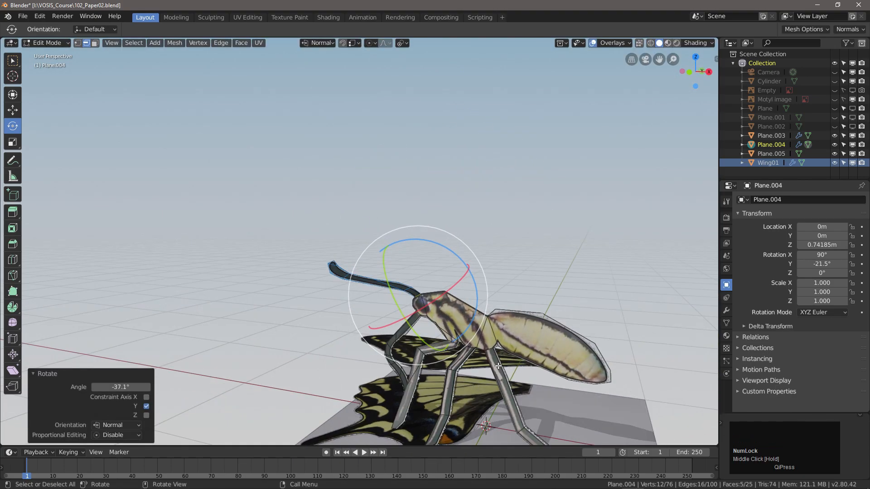
- Deselect the mesh, return to Object Mode, and set the transform orientation back to Global
{"action": "left_click", "coordinate": [63, 48]}
{"action": "left_click", "coordinate": [61, 45]}
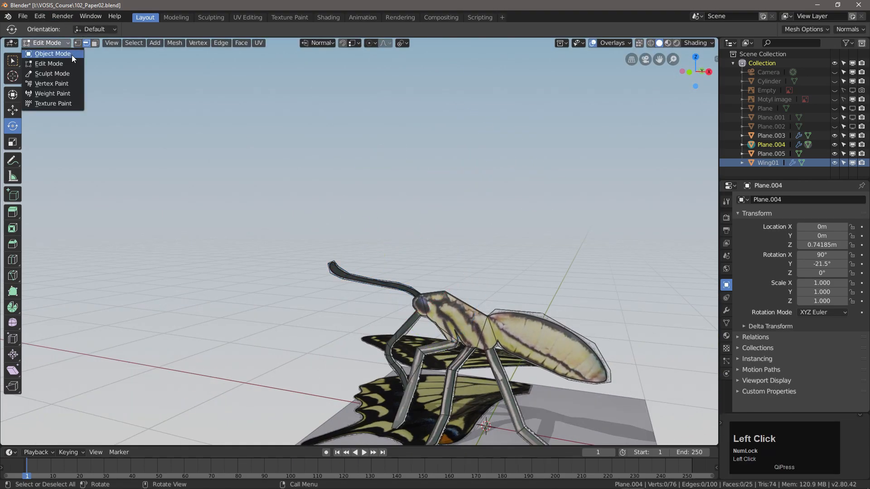
{"action": "left_click", "coordinate": [60, 54]}
{"action": "left_click", "coordinate": [394, 43]}
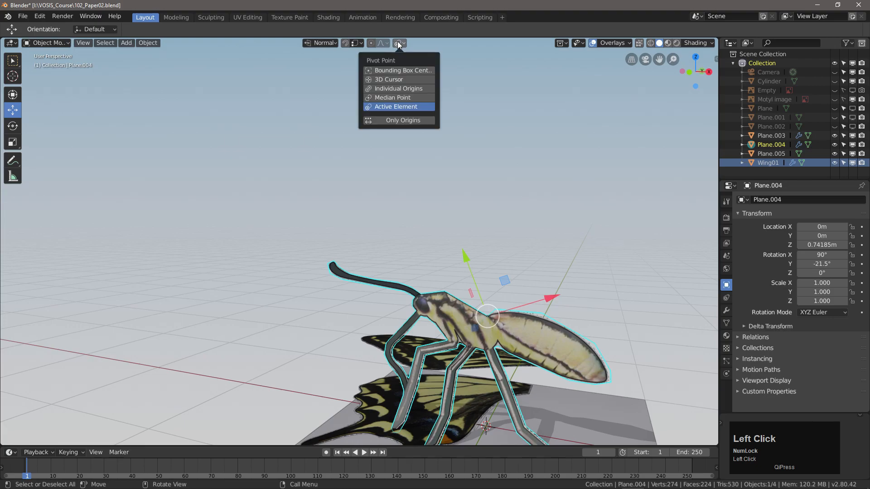
{"action": "left_click", "coordinate": [320, 44]}
{"action": "left_click", "coordinate": [311, 73]}
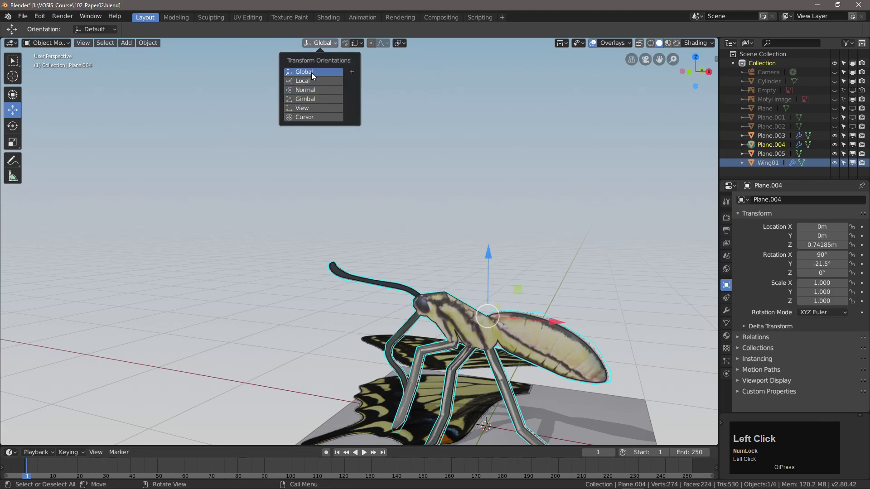
- Add a Mirror modifier to the body and mirror it across Z instead of X
{"action": "left_click", "coordinate": [727, 311]}
{"action": "left_click", "coordinate": [762, 201]}
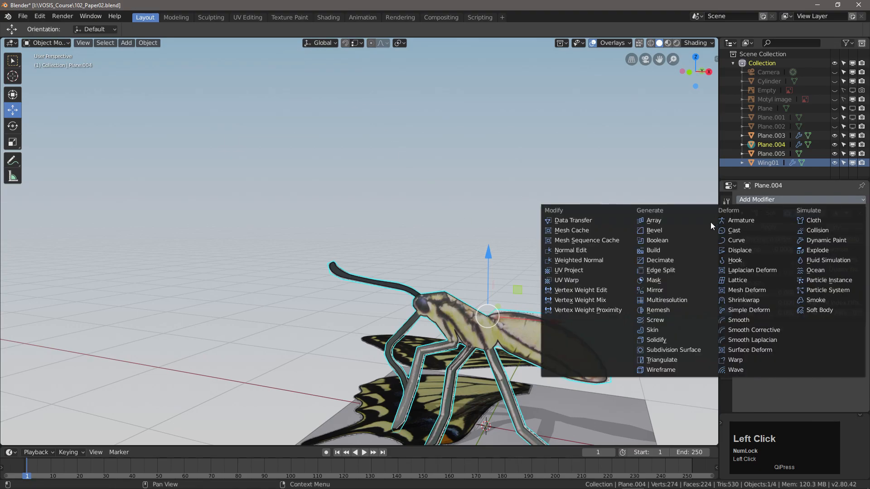
{"action": "left_click", "coordinate": [667, 280]}
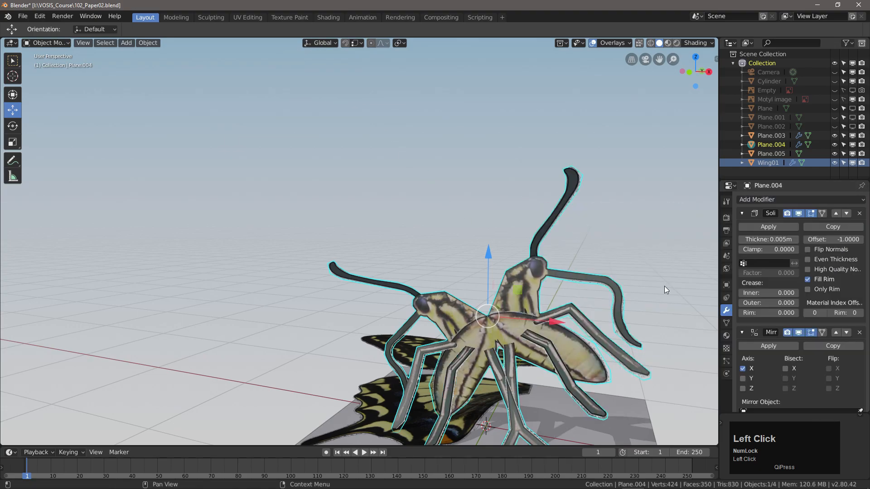
{"action": "left_click", "coordinate": [742, 215]}
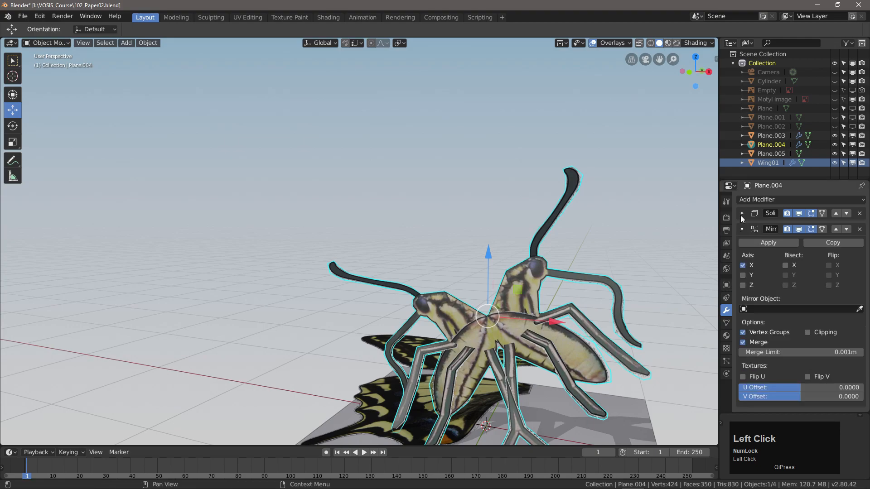
{"action": "left_click", "coordinate": [743, 265]}
{"action": "middle_click_drag", "start_coordinate": [588, 352], "coordinate": [528, 345]}
{"action": "middle_click_drag", "start_coordinate": [466, 267], "coordinate": [556, 250]}
{"action": "scroll", "coordinate": [559, 249], "scroll_direction": "down", "scroll_amount": 2}
{"action": "scroll", "coordinate": [514, 357], "scroll_direction": "up", "scroll_amount": 2}
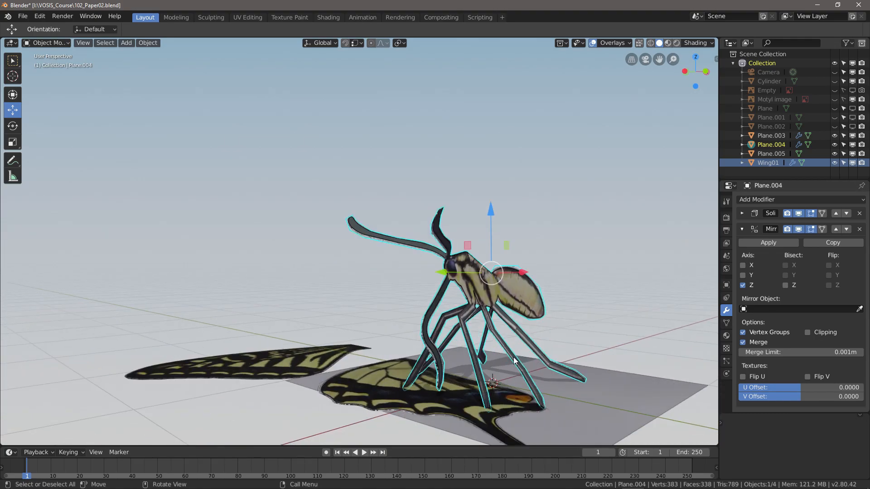
- Reset the hind wing's location and raise it to the height of the body
{"action": "left_click", "coordinate": [385, 384]}
{"action": "left_click", "coordinate": [726, 285]}
{"action": "key", "text": "BackSpace"}
{"action": "left_click_drag", "start_coordinate": [492, 321], "coordinate": [492, 209]}
{"action": "middle_click_drag", "start_coordinate": [495, 210], "coordinate": [521, 265]}
- Rotate and shift the hind wing with the Transform tool so its root meets the body's back
{"action": "left_click", "coordinate": [13, 95]}
{"action": "left_click_drag", "start_coordinate": [369, 284], "coordinate": [414, 230]}
{"action": "left_click_drag", "start_coordinate": [385, 202], "coordinate": [419, 213]}
{"action": "middle_click_drag", "start_coordinate": [447, 202], "coordinate": [477, 148]}
{"action": "left_click_drag", "start_coordinate": [492, 181], "coordinate": [484, 180]}
{"action": "middle_click_drag", "start_coordinate": [512, 217], "coordinate": [475, 226]}
{"action": "scroll", "coordinate": [512, 254], "scroll_direction": "up", "scroll_amount": 4}
{"action": "left_click_drag", "start_coordinate": [558, 273], "coordinate": [534, 268]}
{"action": "middle_click_drag", "start_coordinate": [534, 268], "coordinate": [436, 376]}
{"action": "left_click_drag", "start_coordinate": [323, 338], "coordinate": [339, 342]}
{"action": "left_click_drag", "start_coordinate": [450, 401], "coordinate": [460, 396]}
{"action": "left_click_drag", "start_coordinate": [470, 384], "coordinate": [433, 402]}
{"action": "scroll", "coordinate": [497, 361], "scroll_direction": "down", "scroll_amount": 5}
{"action": "mouse_move", "coordinate": [544, 385]}
{"action": "middle_mouse_down"}
{"action": "mouse_move", "coordinate": [497, 360]}
{"action": "mouse_move", "coordinate": [535, 390]}
{"action": "middle_mouse_up"}
- Add a Mirror modifier to the hind wing and pick the body as its mirror object
{"action": "left_click", "coordinate": [726, 311]}
{"action": "left_click", "coordinate": [771, 200]}
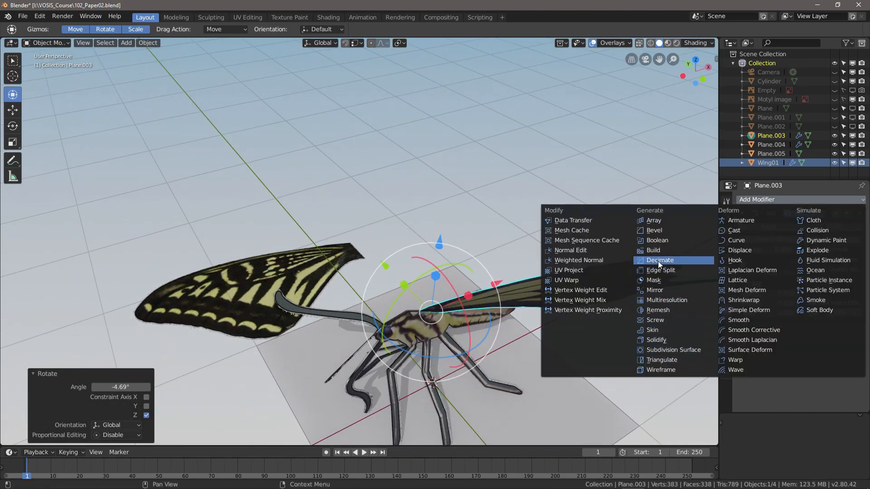
{"action": "left_click", "coordinate": [654, 290]}
{"action": "left_click", "coordinate": [742, 213]}
{"action": "left_click", "coordinate": [860, 309]}
{"action": "left_click", "coordinate": [410, 313]}
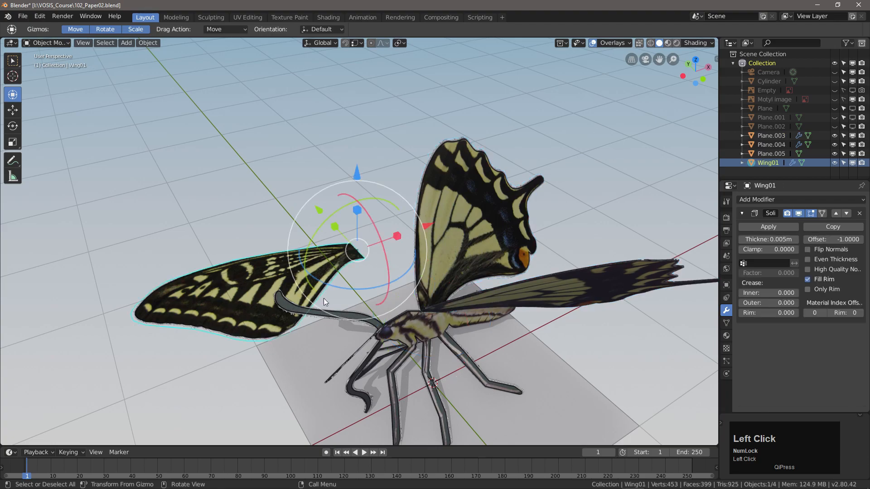
- Reset the forewing's location, then move and rotate it upright onto the body next to the hind wing
{"action": "left_click", "coordinate": [726, 285]}
{"action": "key", "text": "BackSpace"}
{"action": "left_click_drag", "start_coordinate": [420, 433], "coordinate": [487, 390]}
{"action": "left_click_drag", "start_coordinate": [441, 322], "coordinate": [455, 229]}
{"action": "left_click_drag", "start_coordinate": [511, 256], "coordinate": [485, 269]}
{"action": "left_click_drag", "start_coordinate": [424, 243], "coordinate": [423, 254]}
{"action": "left_click_drag", "start_coordinate": [454, 335], "coordinate": [453, 294]}
{"action": "left_click_drag", "start_coordinate": [385, 300], "coordinate": [402, 296]}
{"action": "middle_click_drag", "start_coordinate": [484, 333], "coordinate": [442, 301]}
- Fine-tune the forewing's position where its root joins the body
{"action": "scroll", "coordinate": [442, 301], "scroll_direction": "up", "scroll_amount": 5}
{"action": "left_click_drag", "start_coordinate": [455, 307], "coordinate": [473, 309]}
{"action": "scroll", "coordinate": [473, 310], "scroll_direction": "down", "scroll_amount": 5}
{"action": "middle_click_drag", "start_coordinate": [407, 363], "coordinate": [426, 389]}
{"action": "scroll", "coordinate": [422, 371], "scroll_direction": "up", "scroll_amount": 4}
{"action": "left_click_drag", "start_coordinate": [413, 353], "coordinate": [414, 352]}
{"action": "left_click", "coordinate": [414, 352]}
{"action": "middle_click_drag", "start_coordinate": [415, 352], "coordinate": [466, 424]}
- Mirror the forewing to the other side of the body with a Mirror modifier
{"action": "left_click", "coordinate": [726, 311]}
{"action": "scroll", "coordinate": [374, 250], "scroll_direction": "down", "scroll_amount": 3}
{"action": "middle_click_drag", "start_coordinate": [496, 382], "coordinate": [420, 295]}
- Delete the ground reference plane beneath the butterfly
{"action": "scroll", "coordinate": [420, 295], "scroll_direction": "up", "scroll_amount": 5}
{"action": "key", "text": "w"}
{"action": "left_click", "coordinate": [246, 387]}
{"action": "key", "text": "Delete"}
{"action": "scroll", "coordinate": [437, 320], "scroll_direction": "down", "scroll_amount": 2}
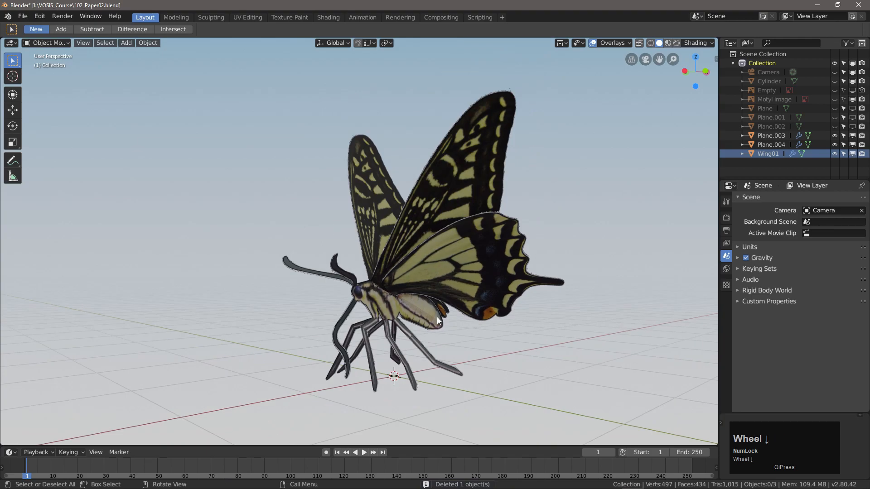
- Unhide the camera and the cylinder stand, and show the scene through the active camera in rendered shading
{"action": "left_click", "coordinate": [835, 85]}
{"action": "left_click", "coordinate": [83, 42]}
{"action": "mouse_move", "coordinate": [116, 115]}
{"action": "left_click", "coordinate": [248, 122]}
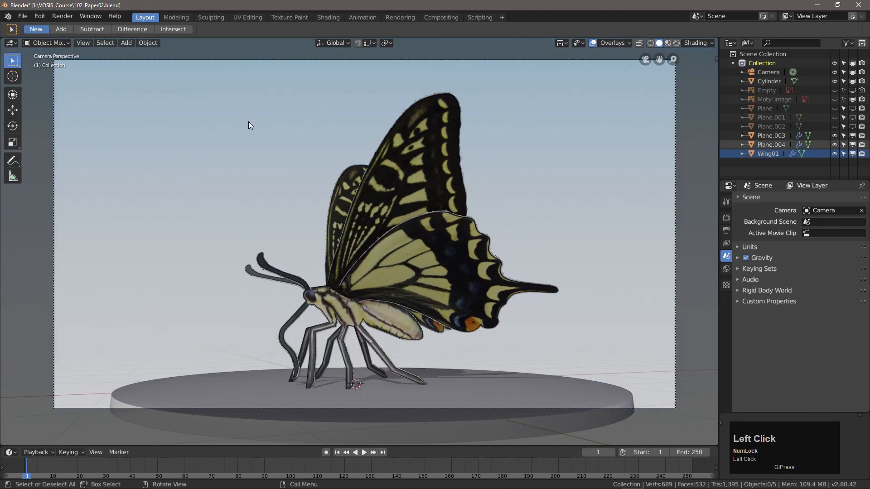
{"action": "left_click", "coordinate": [676, 43]}
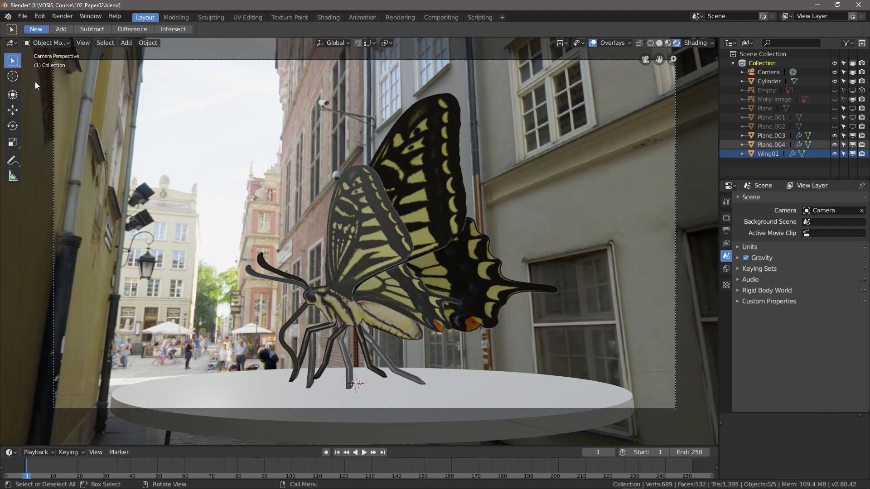
- Select the whole butterfly and rotate it slightly on the stand within the camera view
{"action": "left_click_drag", "start_coordinate": [45, 95], "coordinate": [635, 408]}
{"action": "left_click", "coordinate": [13, 126]}
{"action": "left_click_drag", "start_coordinate": [299, 320], "coordinate": [272, 246]}
- Set the Motyl material's blend mode to Alpha Clip and save the Blender file
{"action": "left_click", "coordinate": [344, 213]}
{"action": "left_click", "coordinate": [726, 336]}
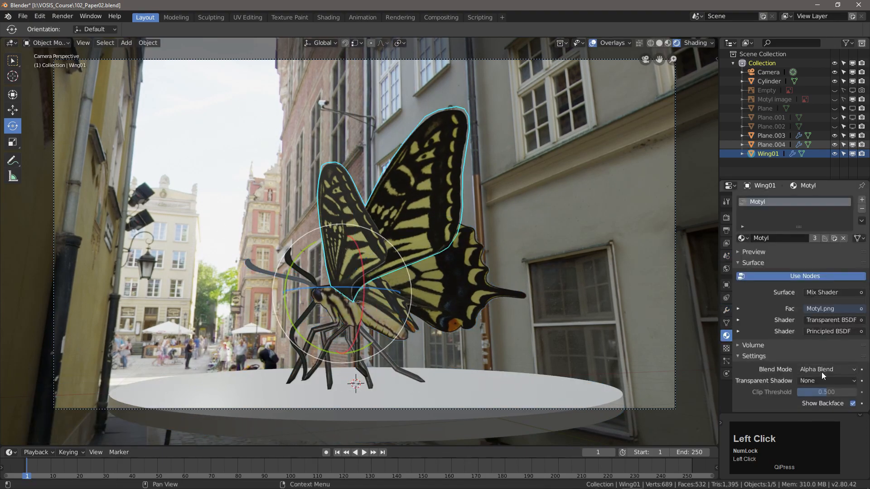
{"action": "left_click", "coordinate": [821, 370]}
{"action": "left_click", "coordinate": [821, 347]}
{"action": "key", "text": "ctrl+s"}
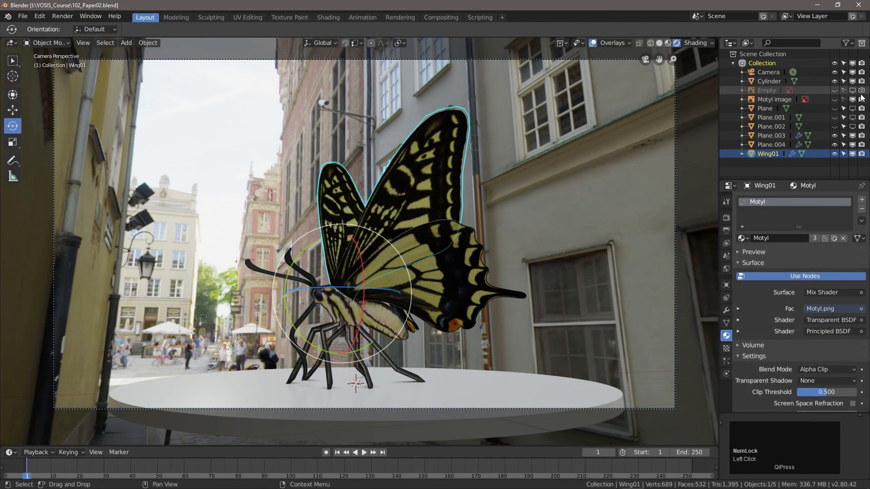
- Render the butterfly scene from the camera and save the resulting image as Motyl_render.png
{"action": "key", "text": "F12"}
{"action": "left_click", "coordinate": [86, 19]}
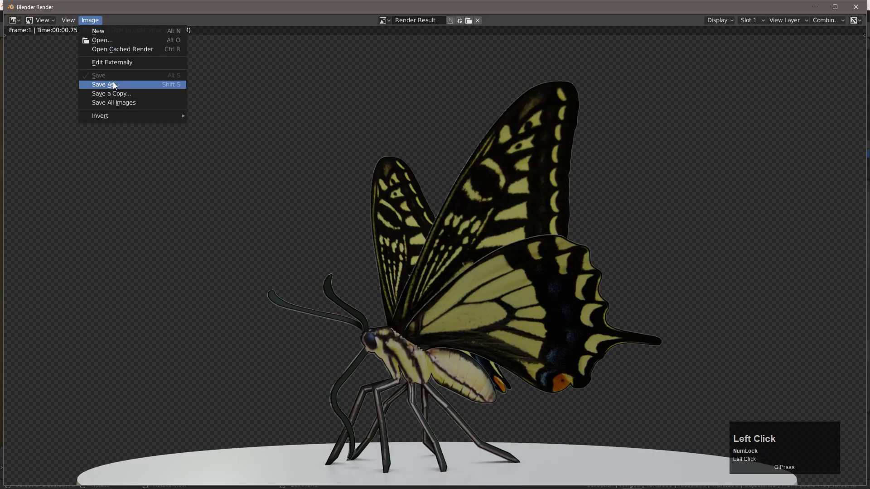
{"action": "left_click", "coordinate": [113, 83]}
{"action": "type", "text": "_render"}
{"action": "key", "text": "Return"}
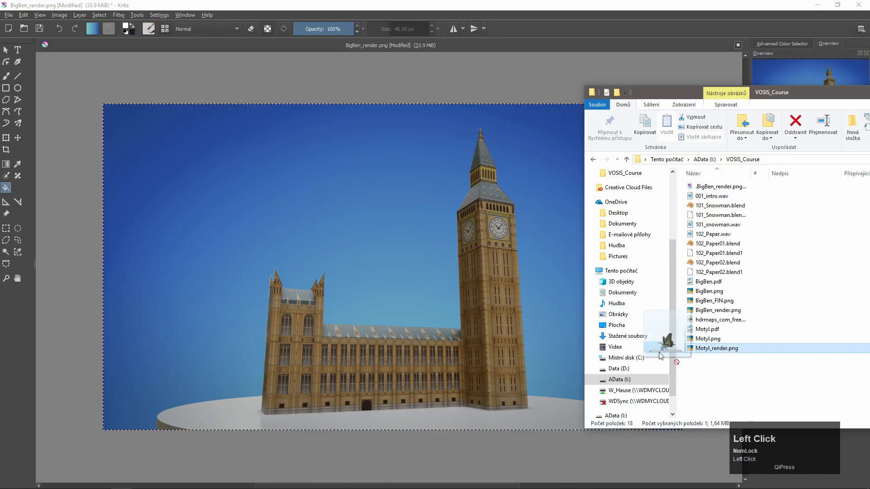
- In Krita, add Motyl_render.png to the BigBen_render document as a layer beneath Layer 3, and hide the Big Ben layer, Layer 1
{"action": "left_click_drag", "start_coordinate": [621, 340], "coordinate": [422, 194]}
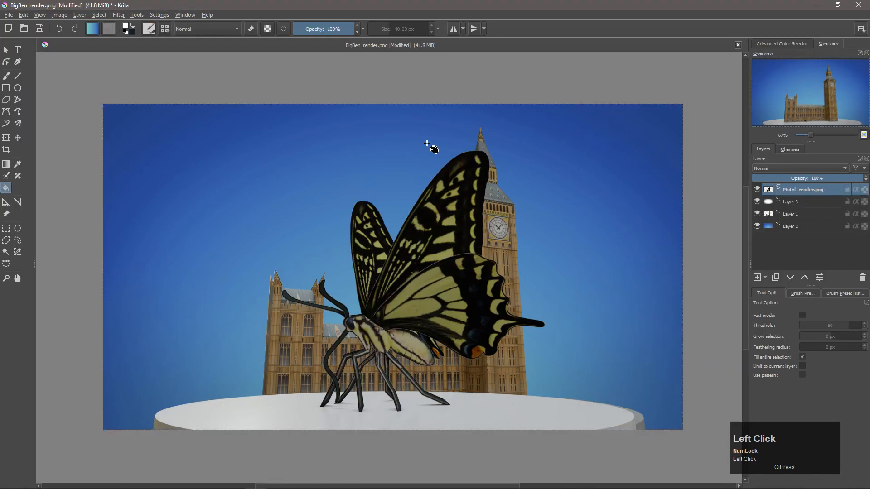
{"action": "left_click_drag", "start_coordinate": [794, 206], "coordinate": [794, 204]}
{"action": "left_click", "coordinate": [757, 213]}
- Export the butterfly composite as the PNG image Motyl_FIN.png and open the exported file in the image viewer
{"action": "left_click", "coordinate": [8, 14]}
{"action": "left_click", "coordinate": [36, 80]}
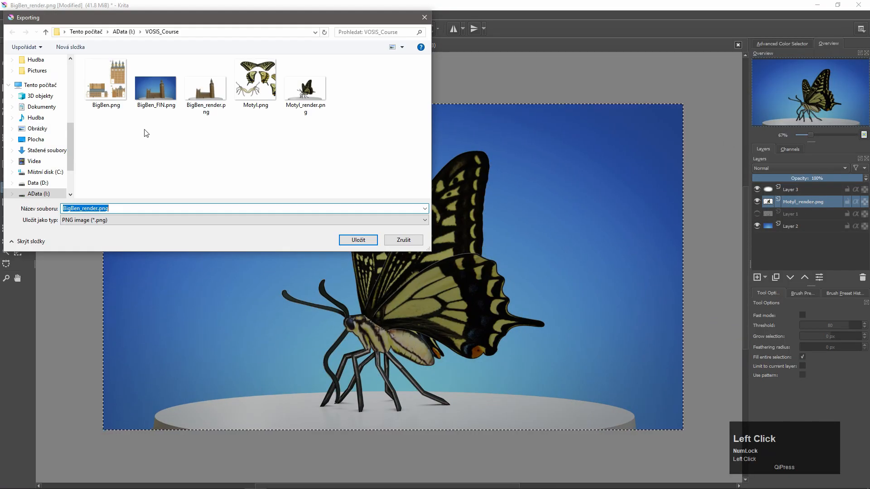
{"action": "left_click", "coordinate": [358, 240]}
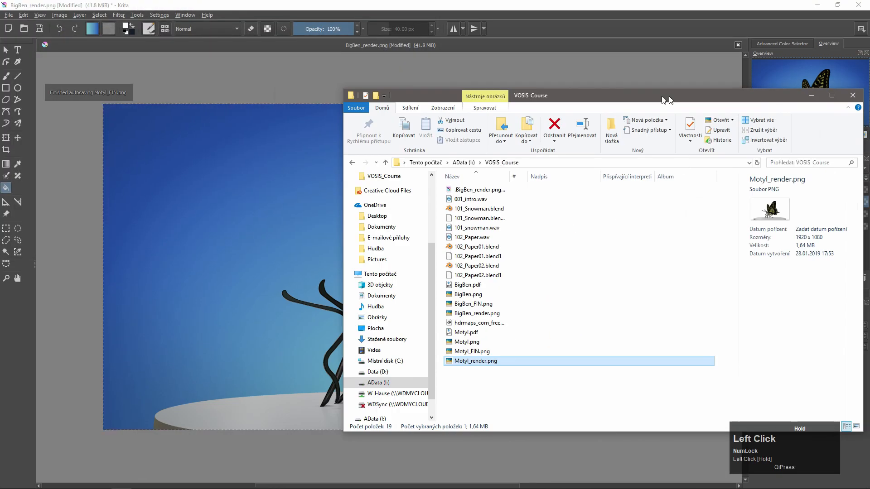
{"action": "double_click", "coordinate": [388, 351]}
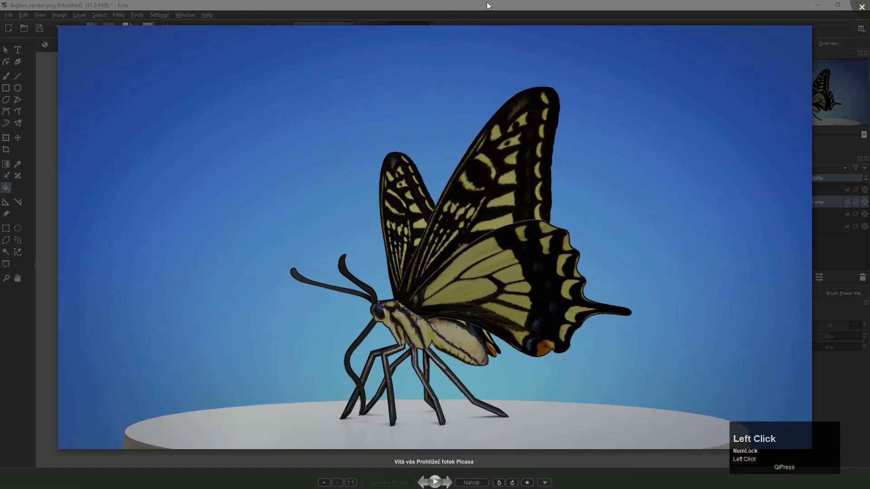